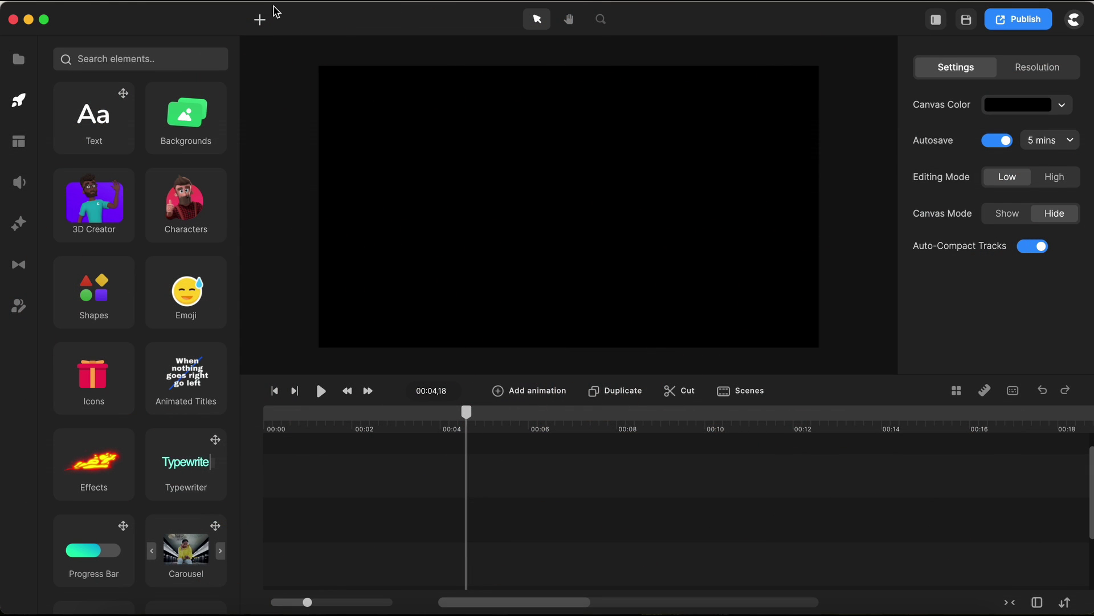
Add a canvas-filling rectangle whose clip runs from 00:00 to about 00:10.
left_click(260, 20)
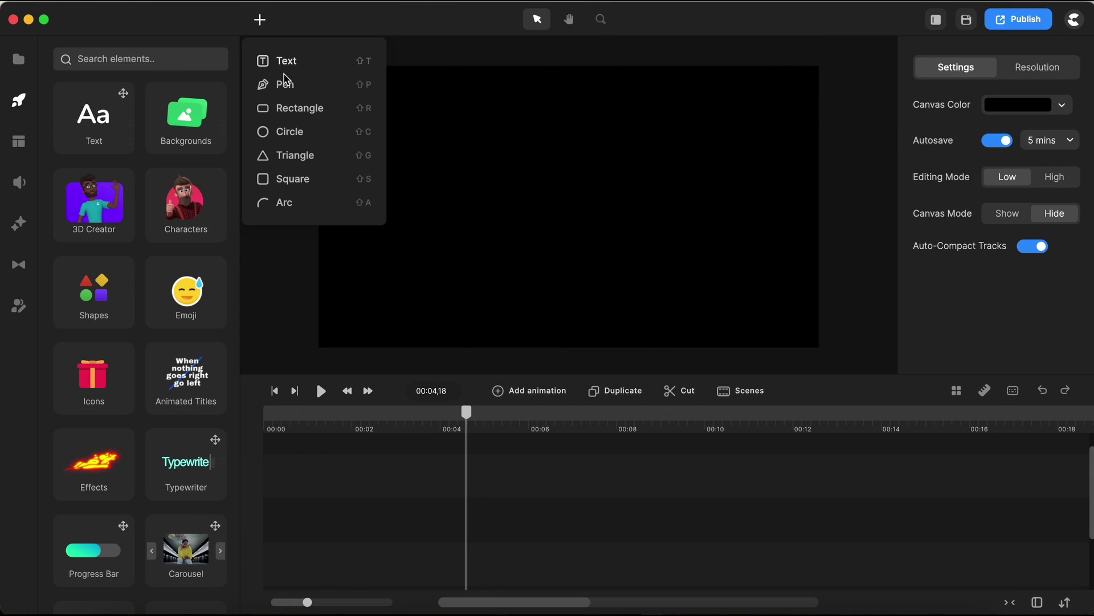
left_click(297, 116)
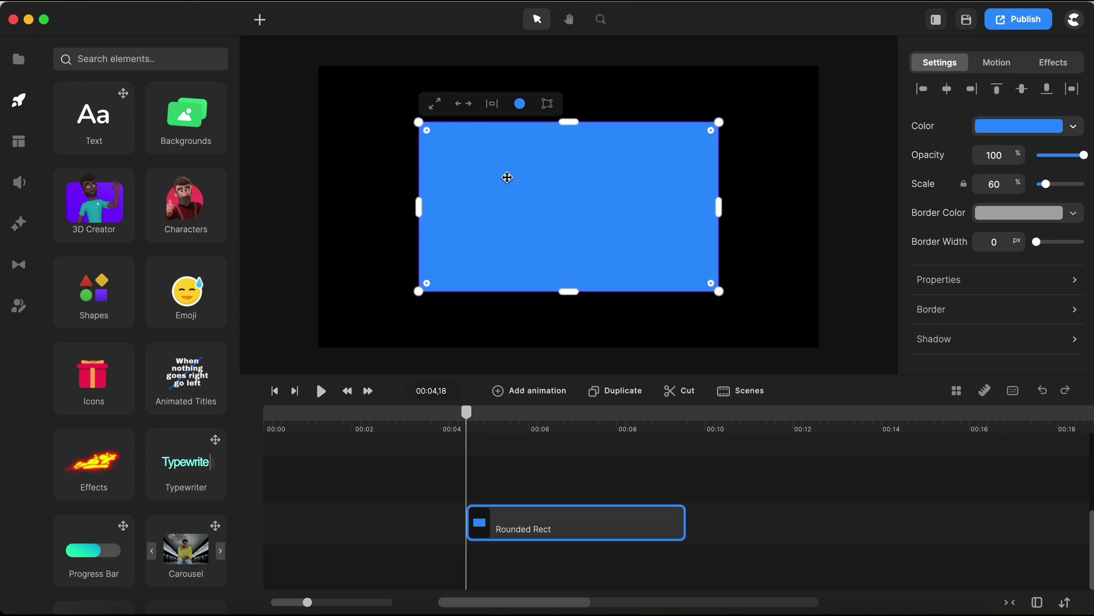
left_click(435, 104)
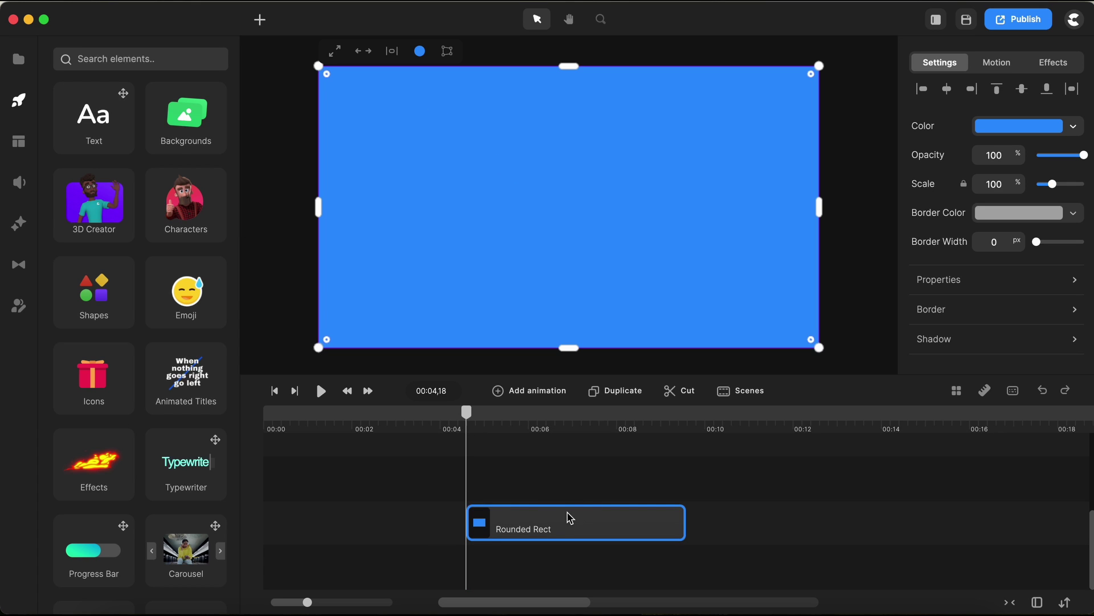
left_click_drag(570, 517, 310, 519)
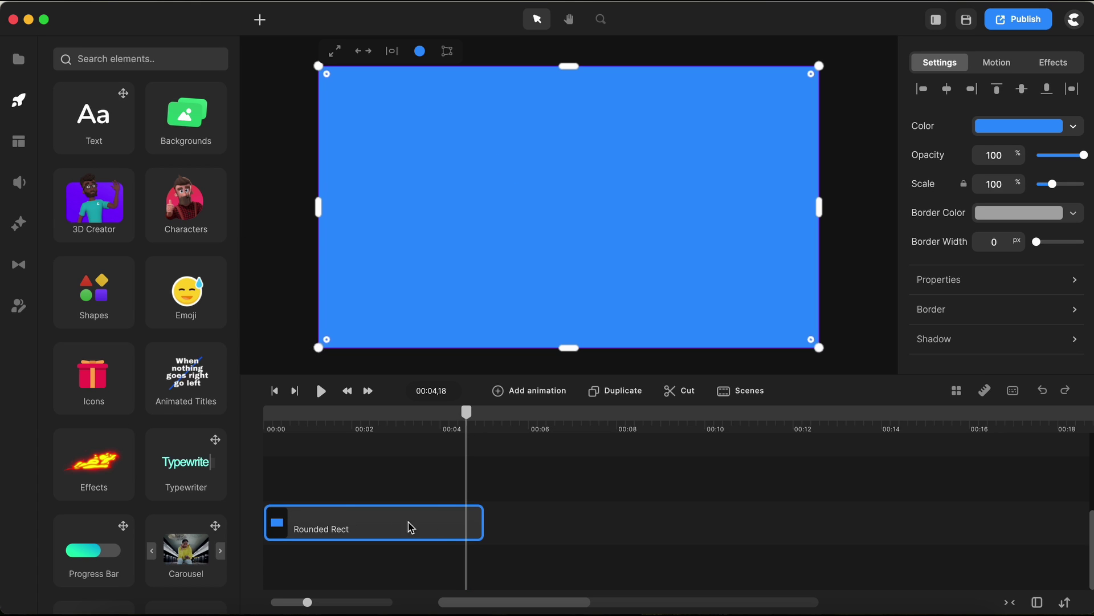
left_click_drag(481, 528, 705, 523)
left_click(707, 424)
left_click(274, 391)
Rename the rectangle clip to 'BG'.
right_click(313, 520)
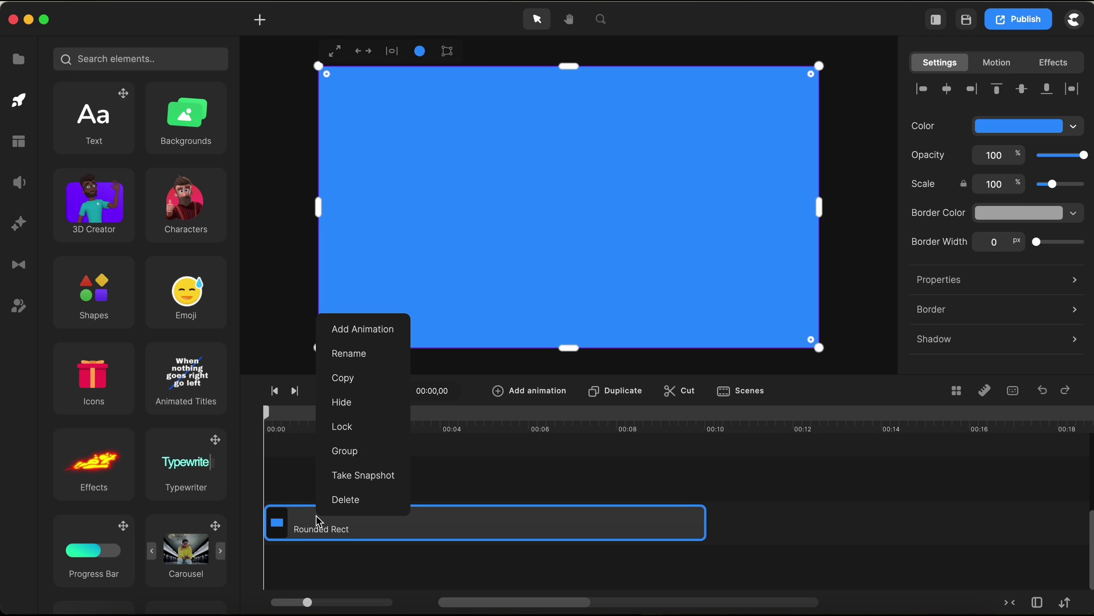
left_click(349, 352)
type("BG")
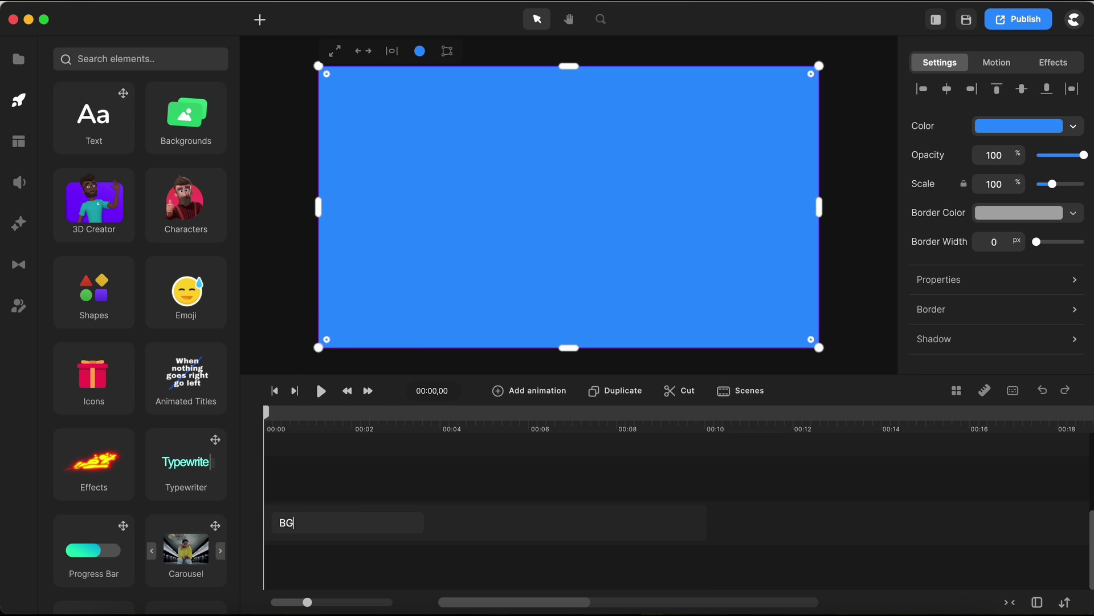
key("Return")
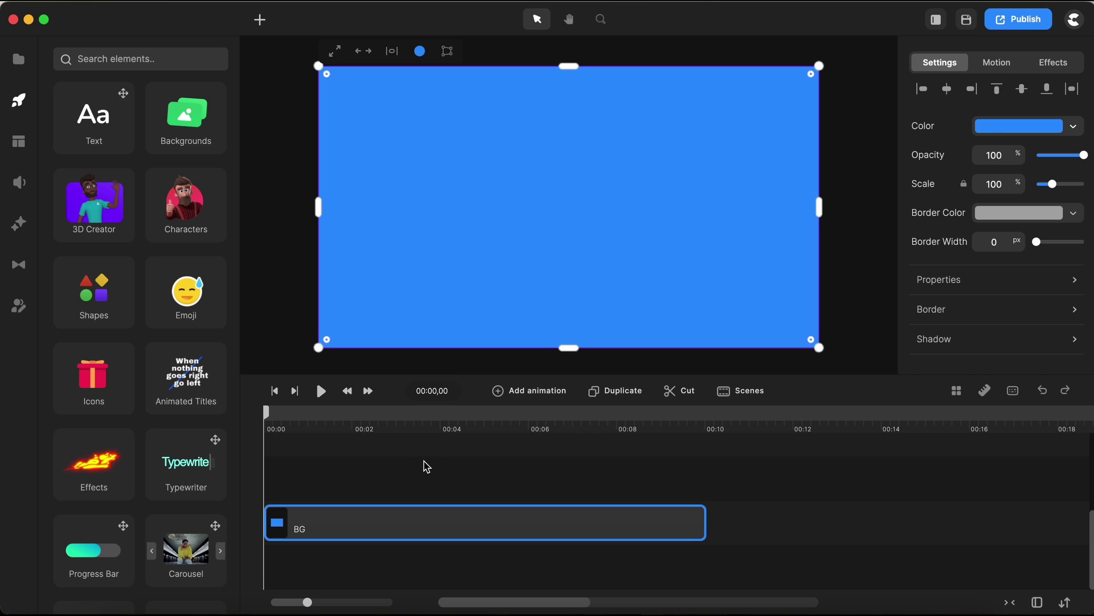
Recolour the BG rectangle pink.
left_click(427, 467)
left_click(369, 527)
left_click(1036, 127)
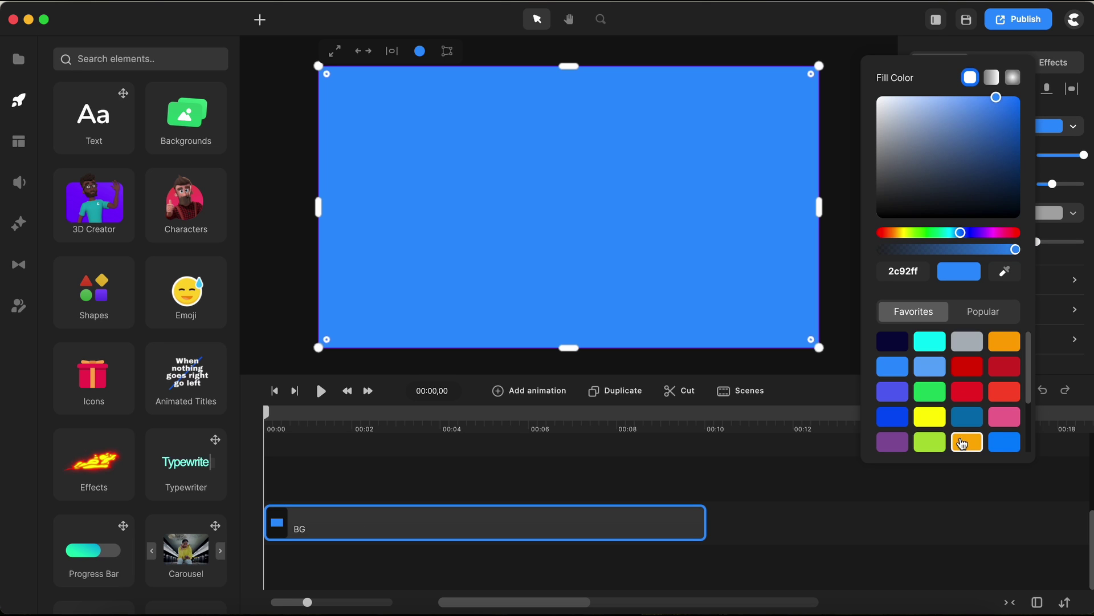
scroll(962, 439, "down", 2)
left_click(929, 436)
left_click(750, 518)
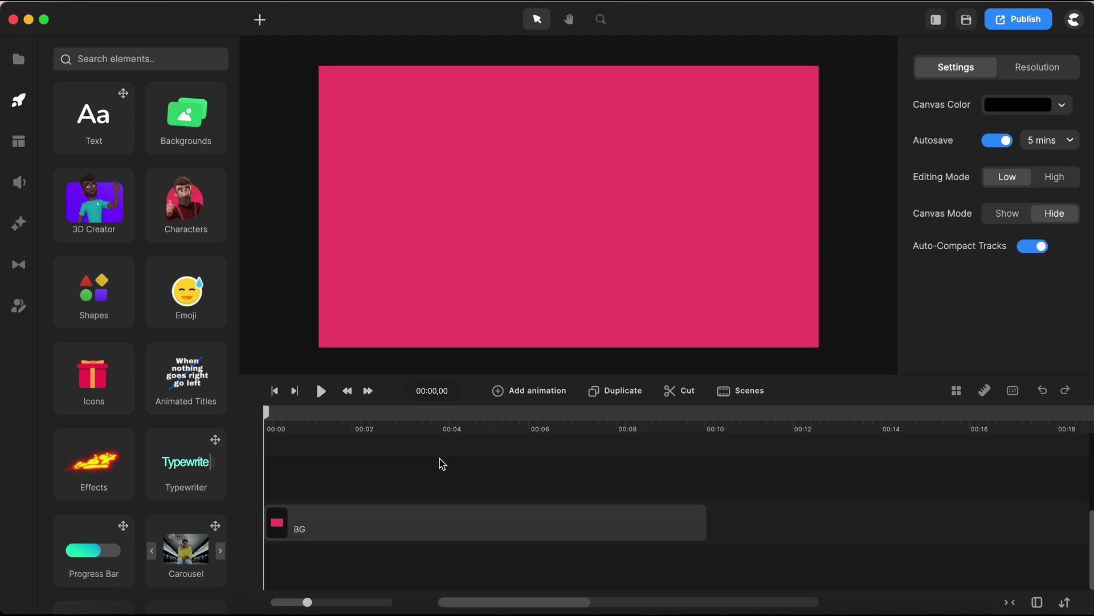
Add a text element lasting until 00:10 and change its placeholder to 'HI'.
left_click(260, 21)
left_click(286, 61)
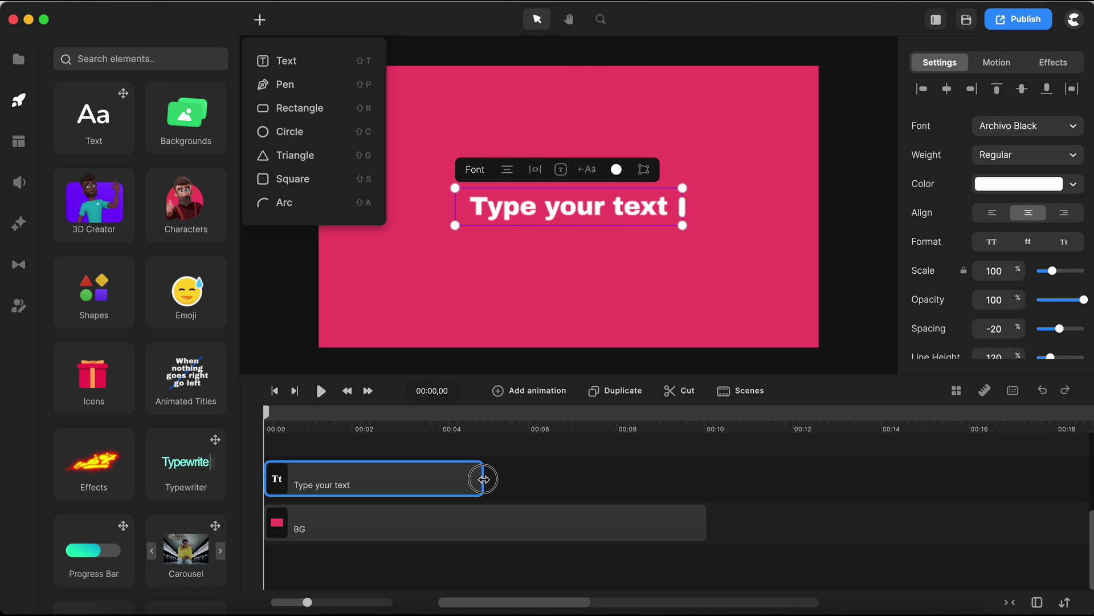
left_click_drag(484, 479, 704, 490)
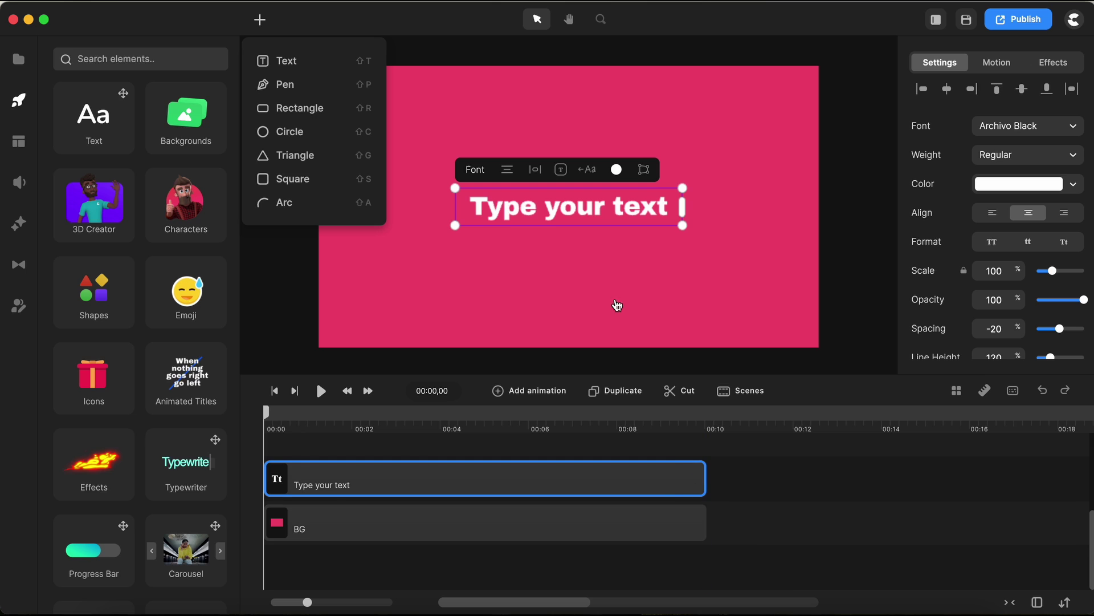
double_click(582, 207)
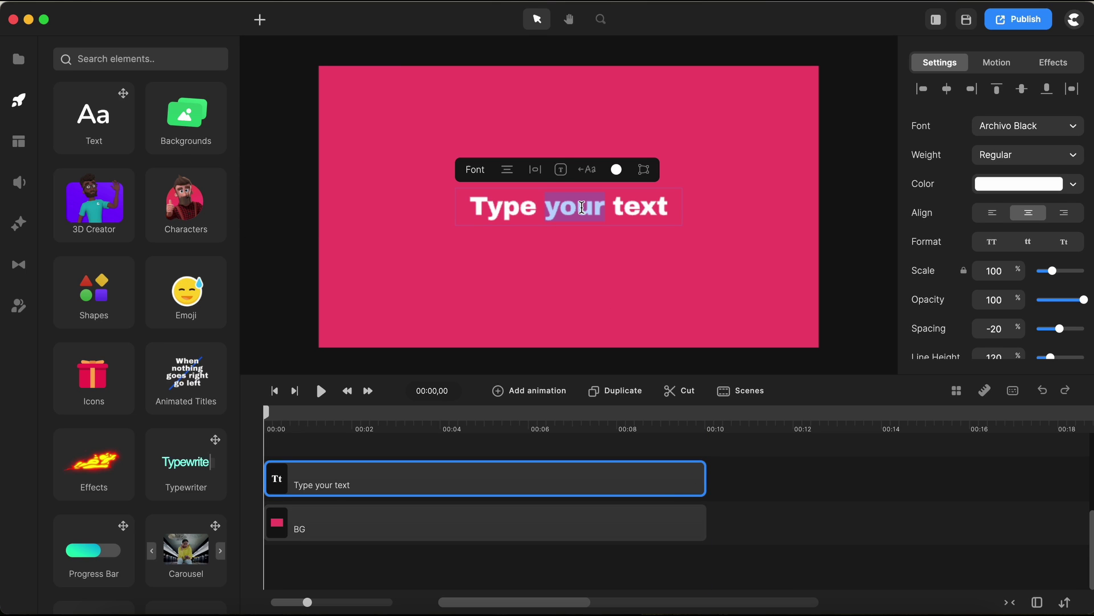
key("super+a")
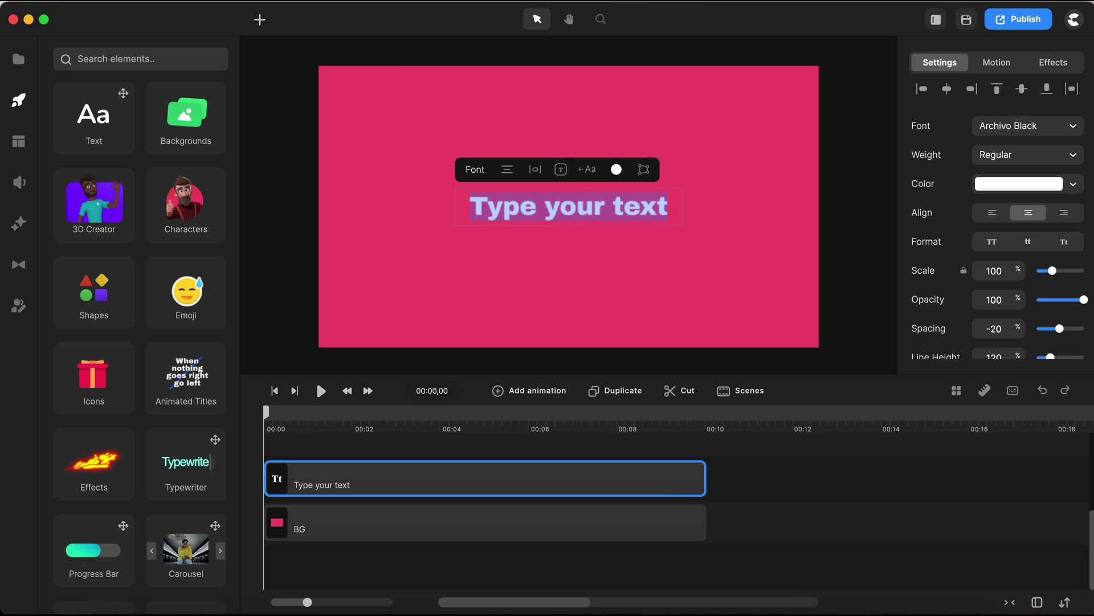
type("HI")
left_click(591, 489)
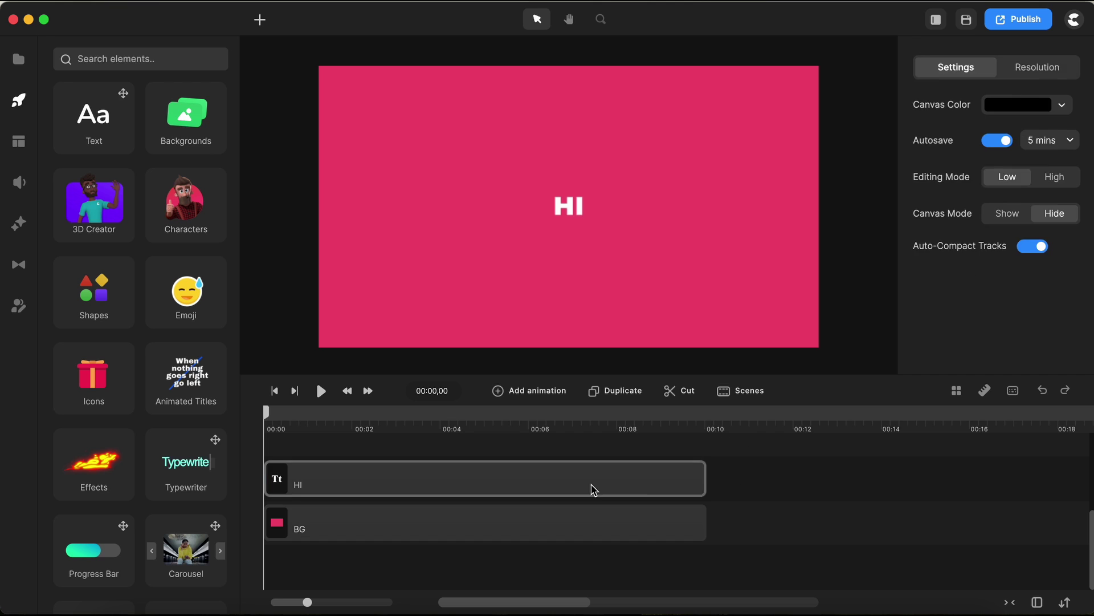
Set the HI text's horizontal padding to 0, enlarge it and move it above centre.
scroll(1033, 299, "down", 5)
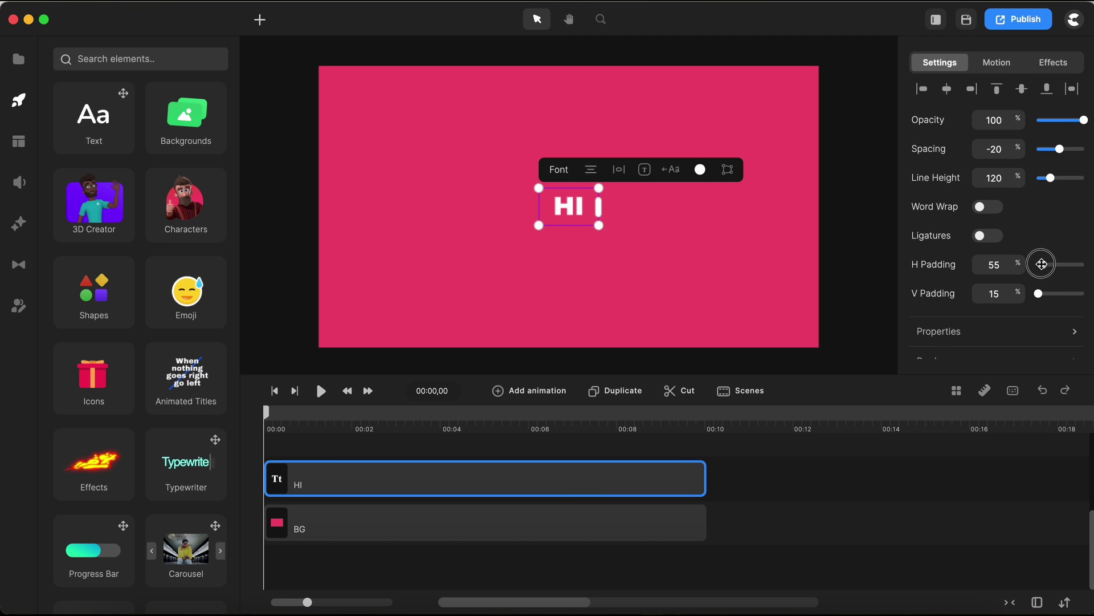
left_click_drag(1042, 264, 1023, 293)
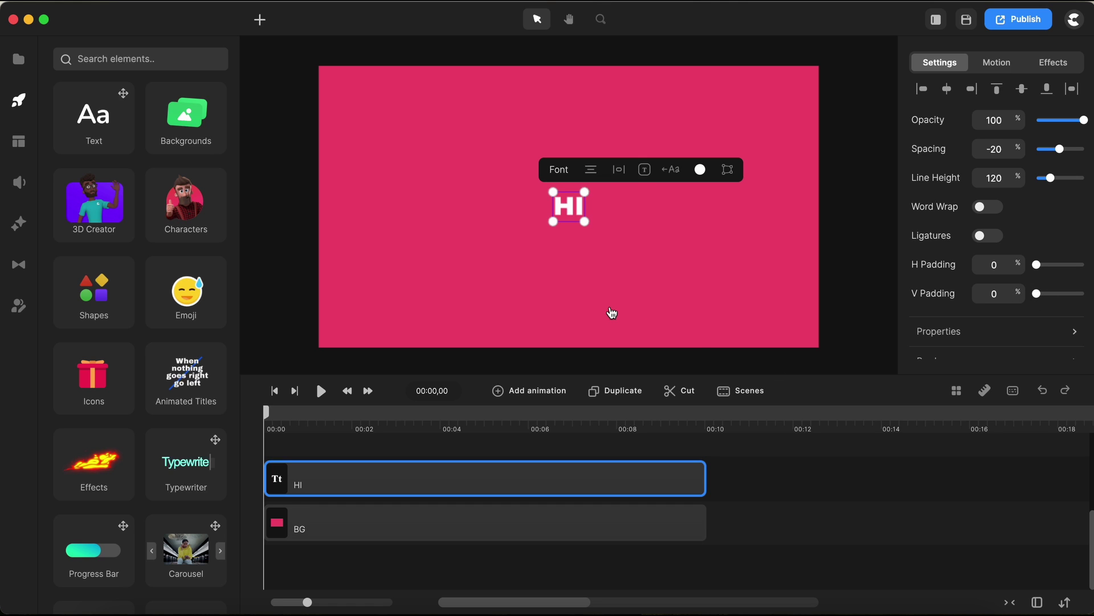
left_click_drag(585, 192, 599, 179)
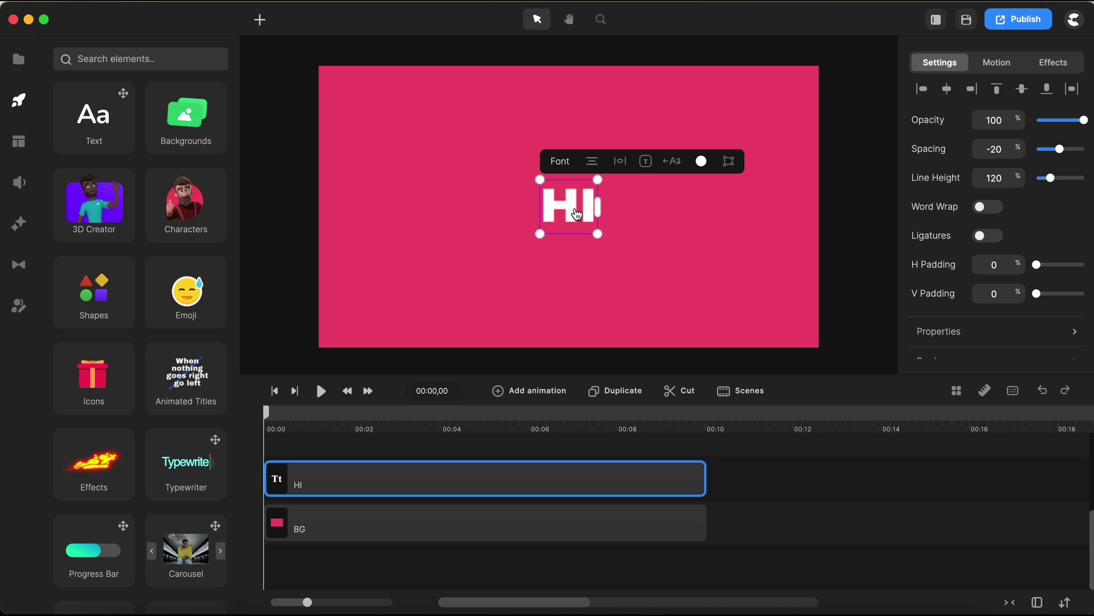
left_click_drag(577, 214, 576, 175)
Make the HI text yellow.
left_click(791, 489)
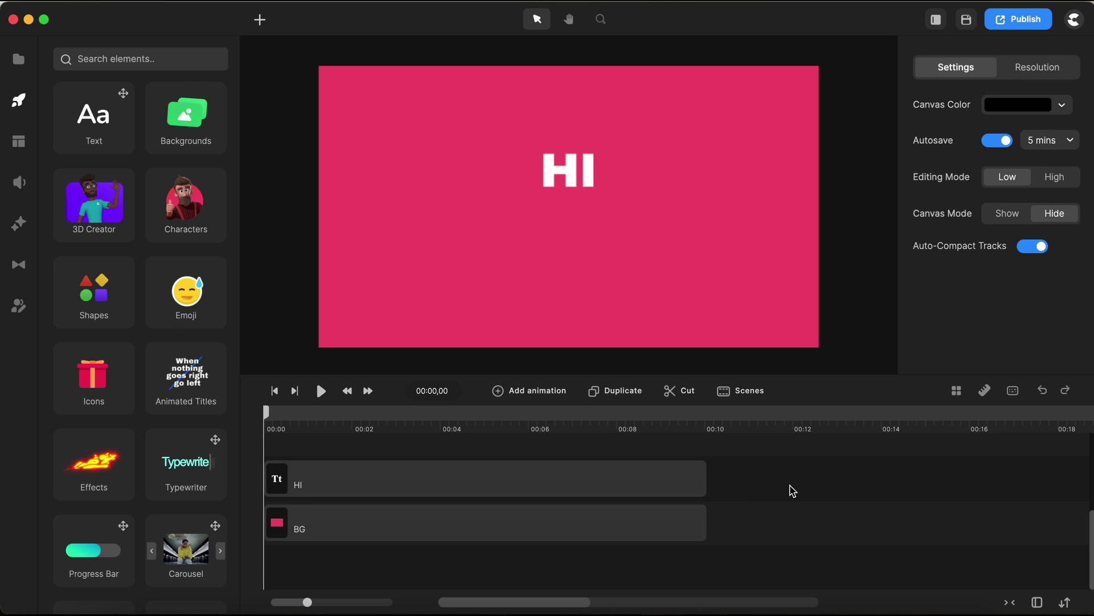
left_click(389, 493)
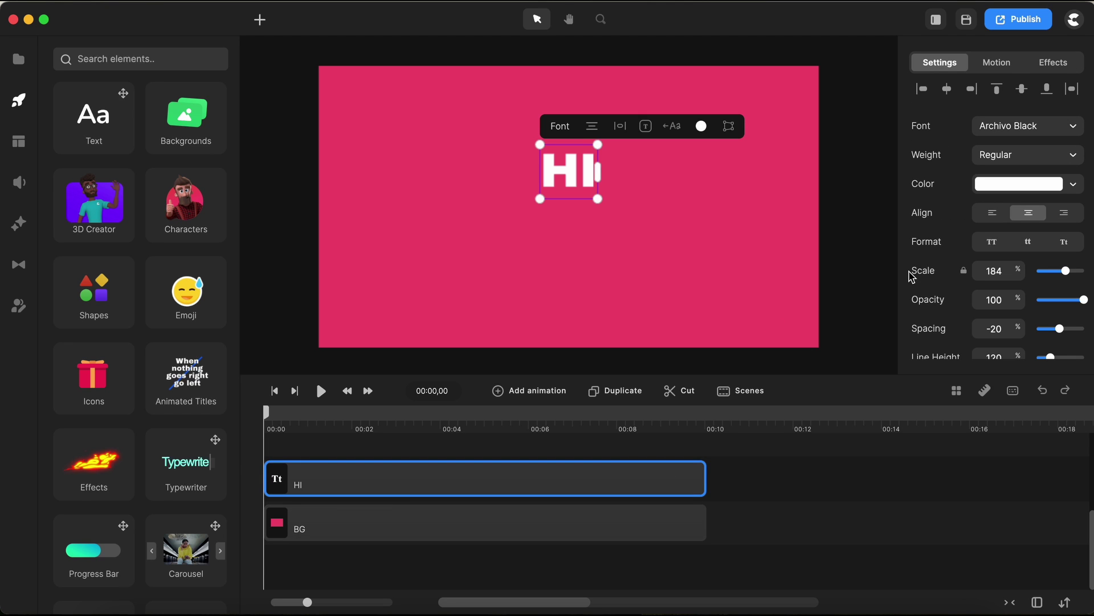
left_click(1026, 186)
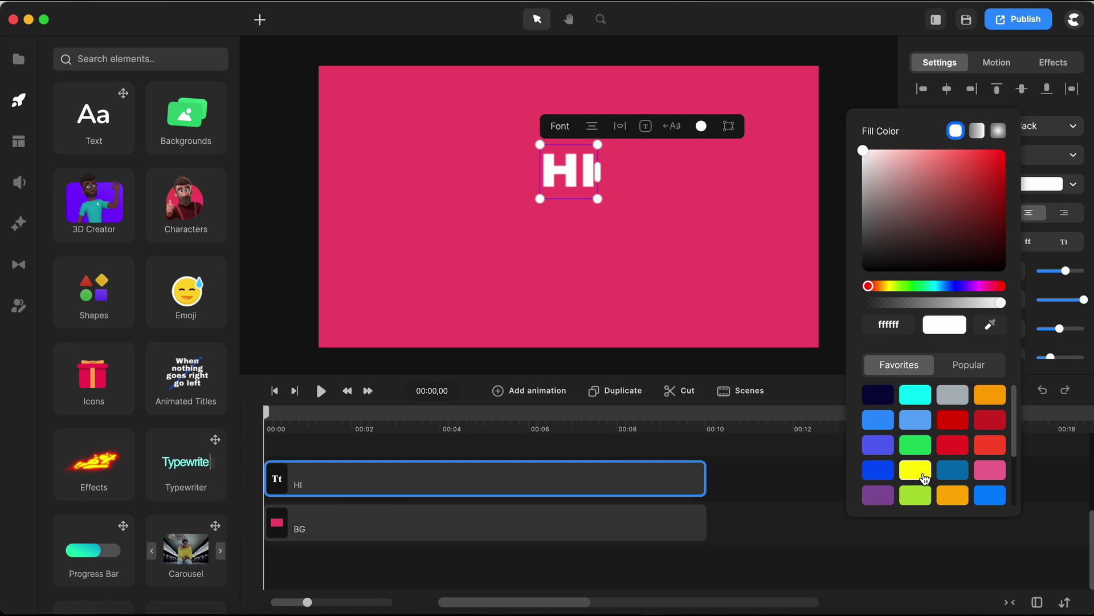
left_click(925, 478)
left_click(736, 513)
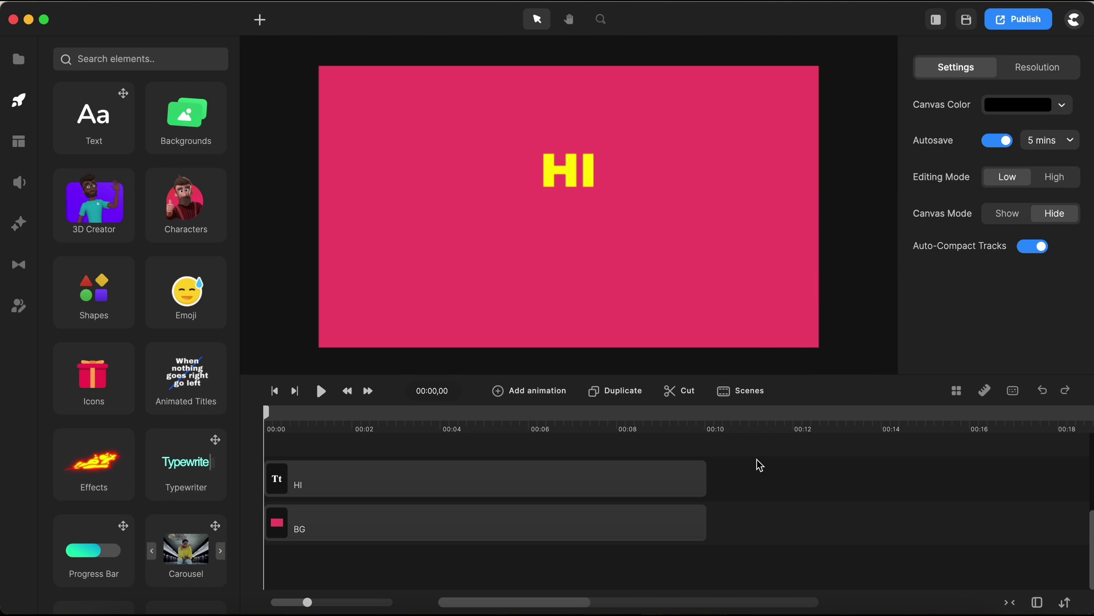
Duplicate the HI text, turn the copy white and trim it down to just H.
left_click(464, 488)
left_click(621, 393)
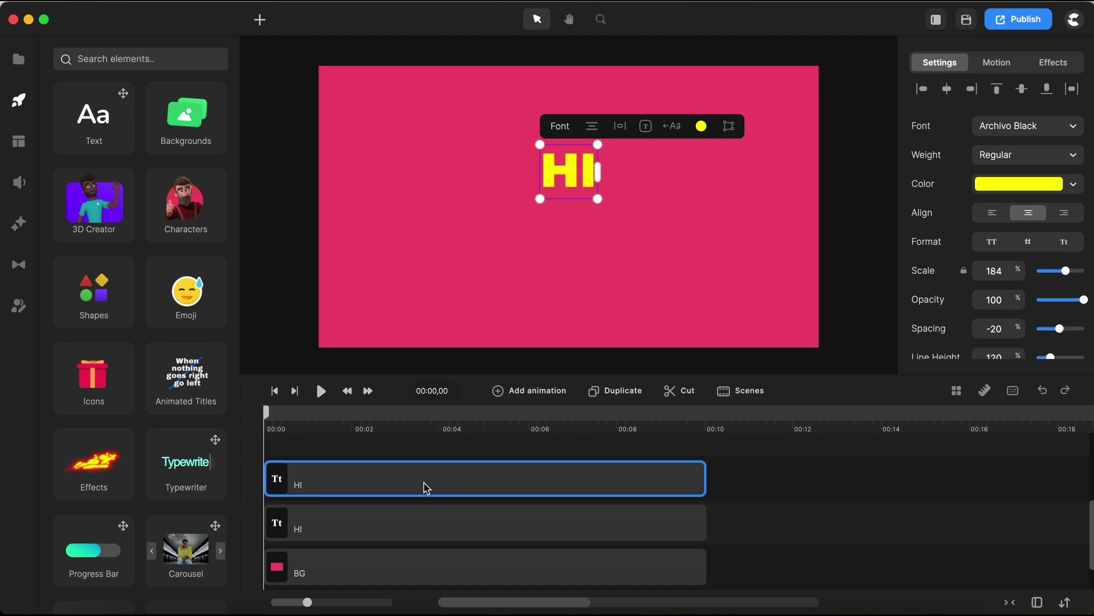
left_click(1020, 183)
left_click_drag(892, 187, 852, 149)
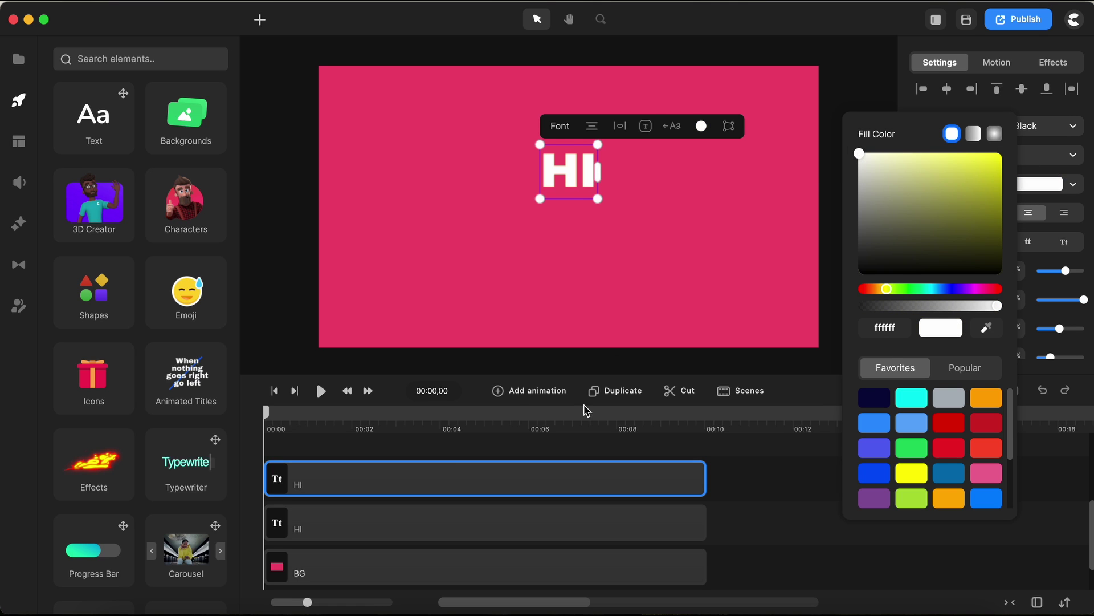
left_click(578, 177, "shift")
double_click(577, 172)
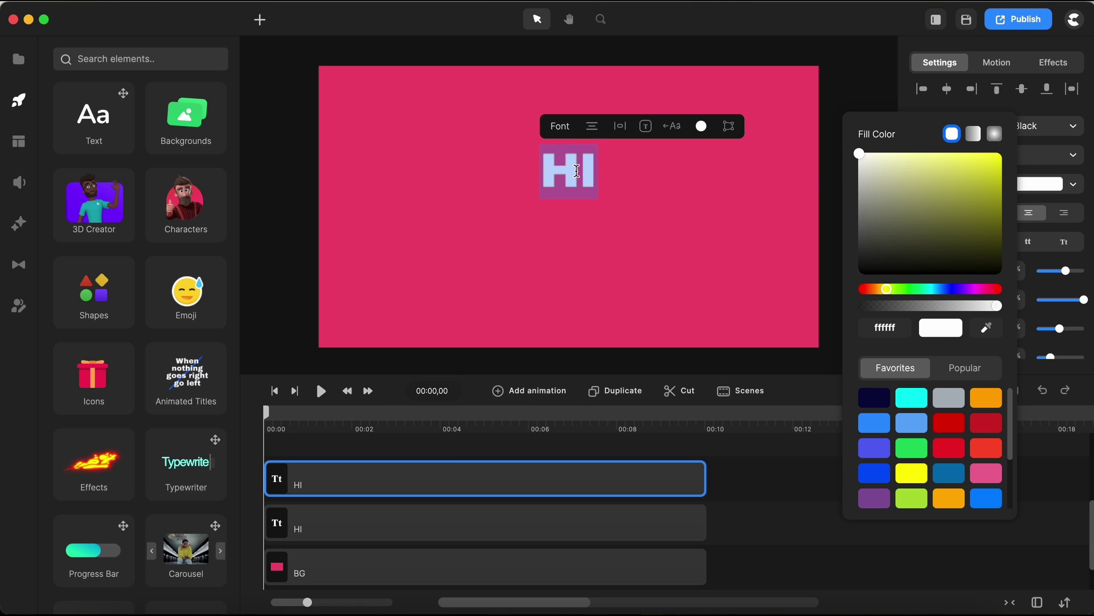
key("Right")
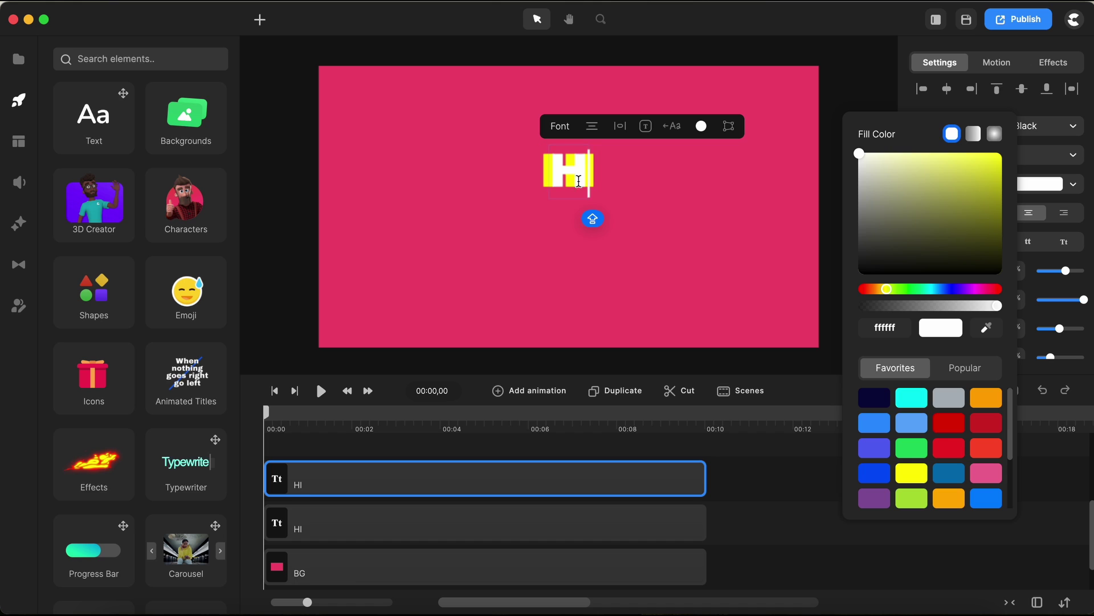
Position the white H directly over the yellow H.
left_click(574, 454)
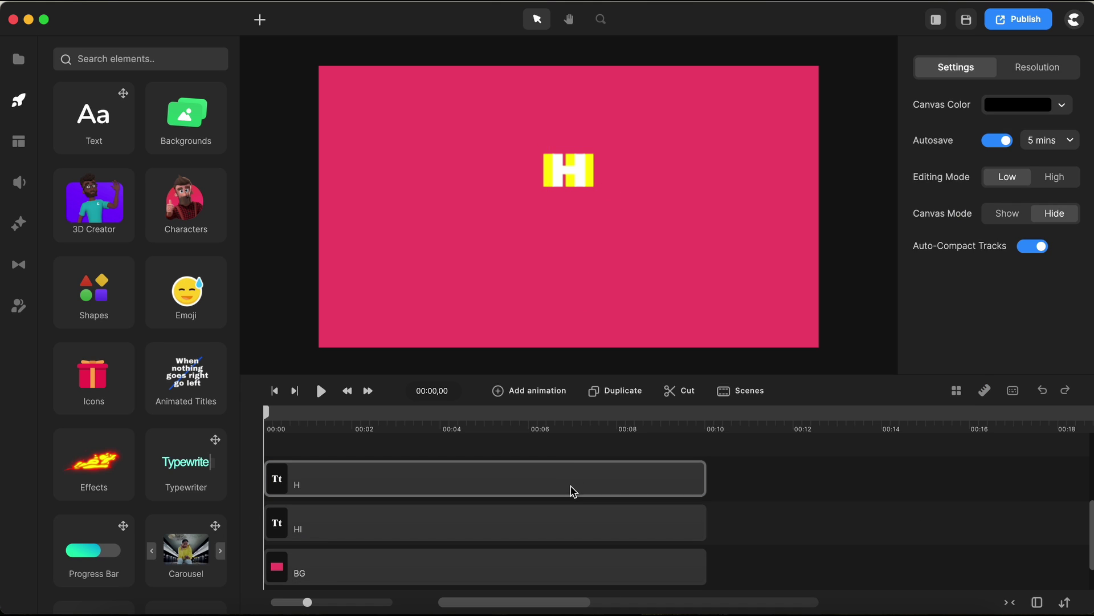
left_click(572, 487)
scroll(575, 194, "up", 5)
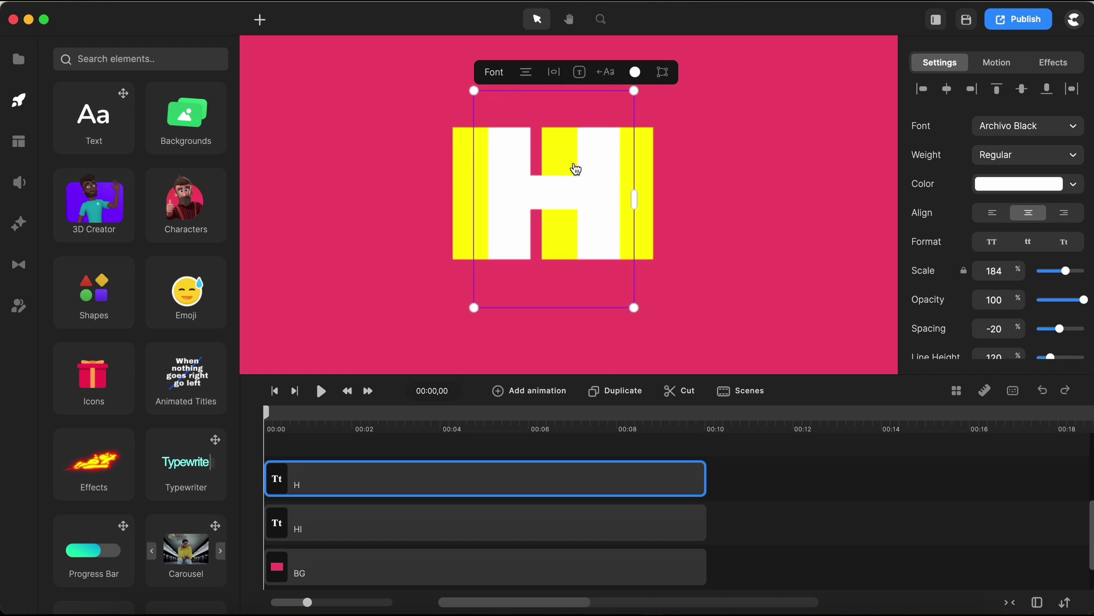
left_click_drag(581, 200, 544, 205)
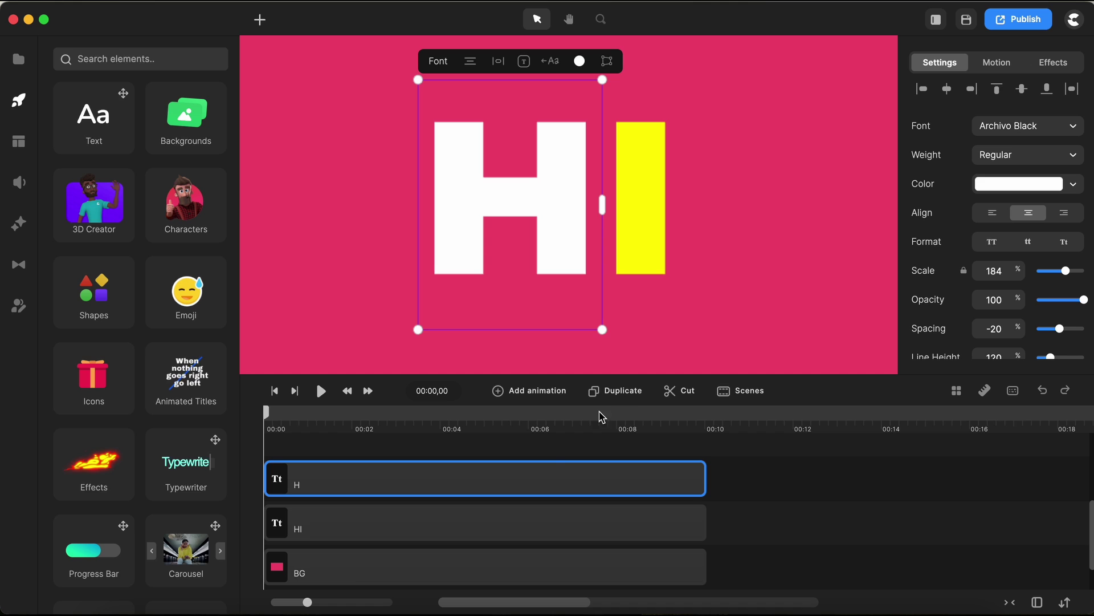
Duplicate the white H, change its letter to I and place it over the yellow I.
left_click(617, 391)
double_click(541, 216)
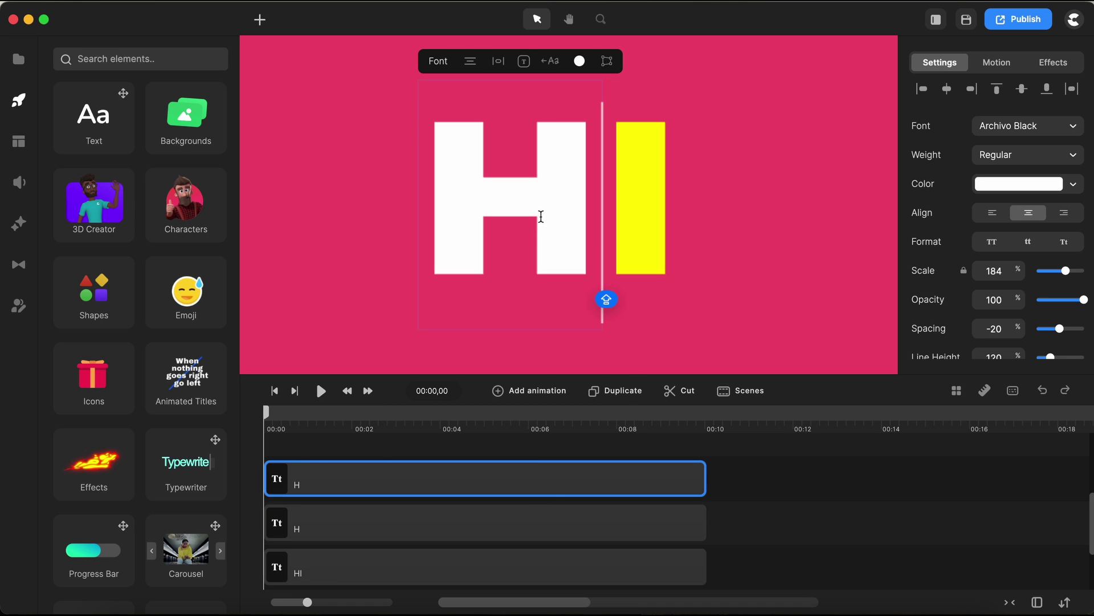
double_click(541, 217)
type("I")
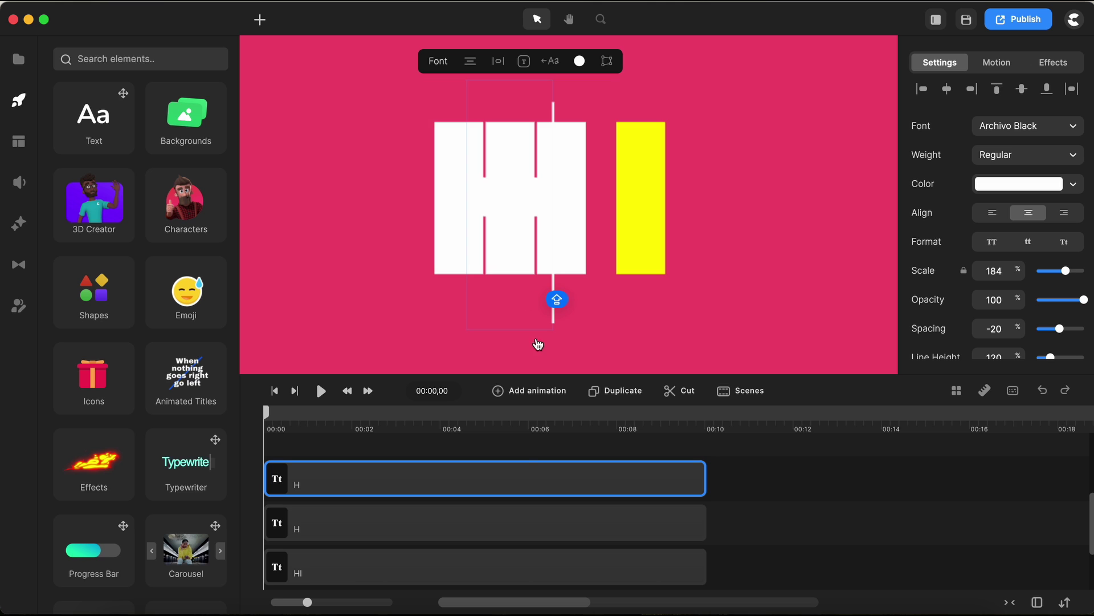
left_click(526, 448)
left_click(525, 476)
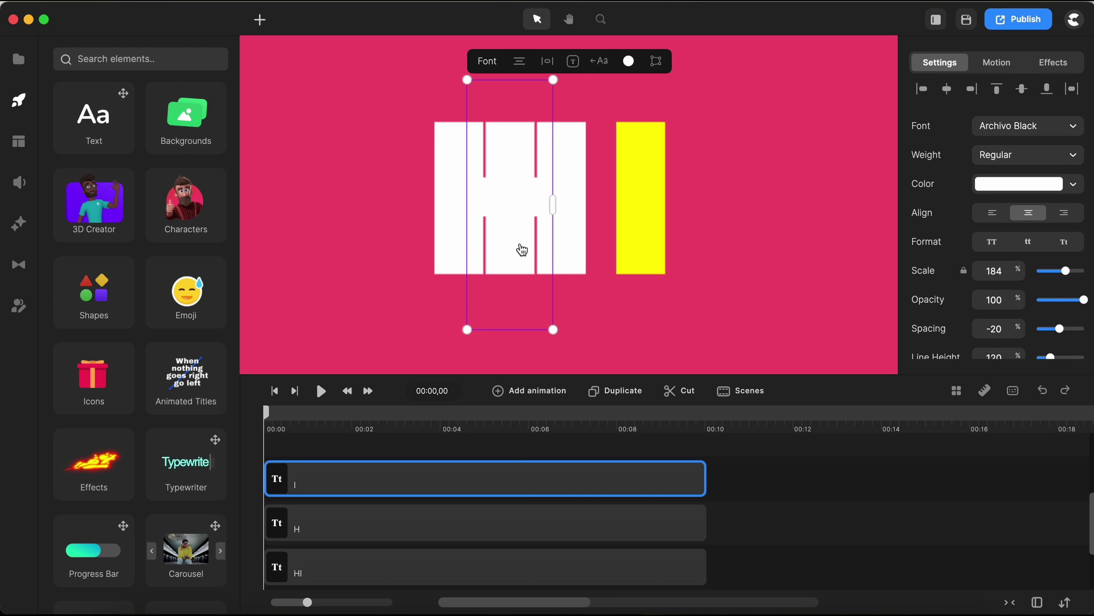
left_click_drag(515, 235, 645, 232)
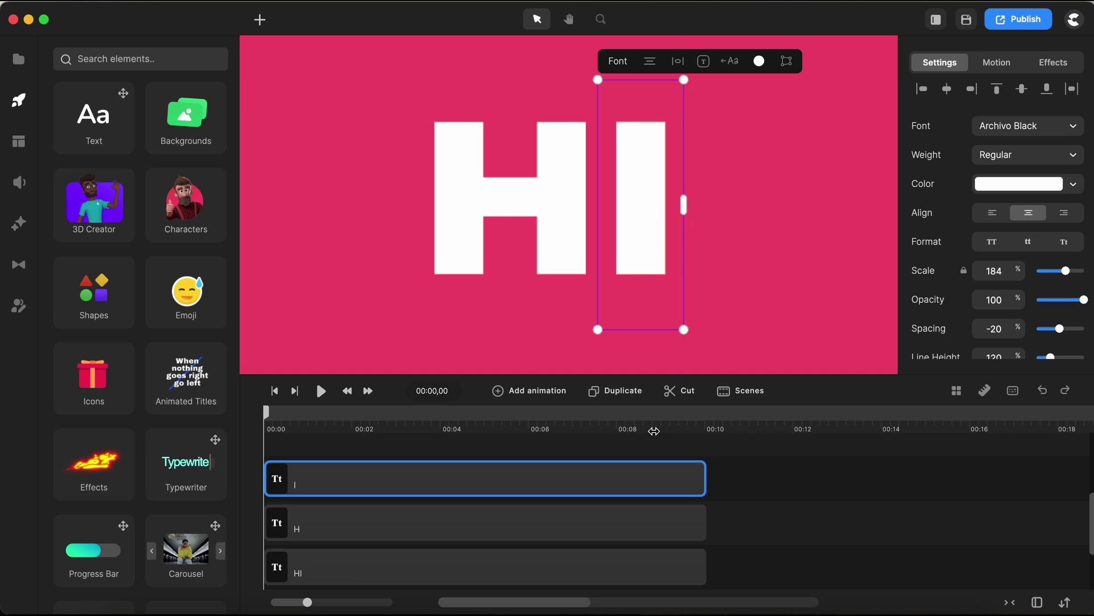
left_click(756, 475)
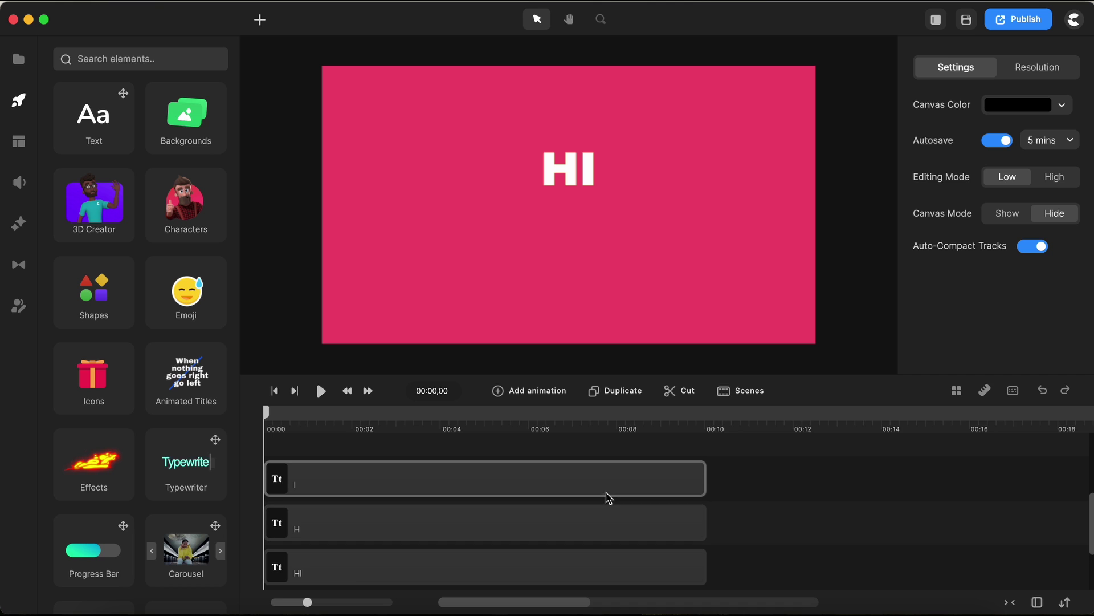
Delete the original combined HI text layer.
scroll(608, 531, "down", 2)
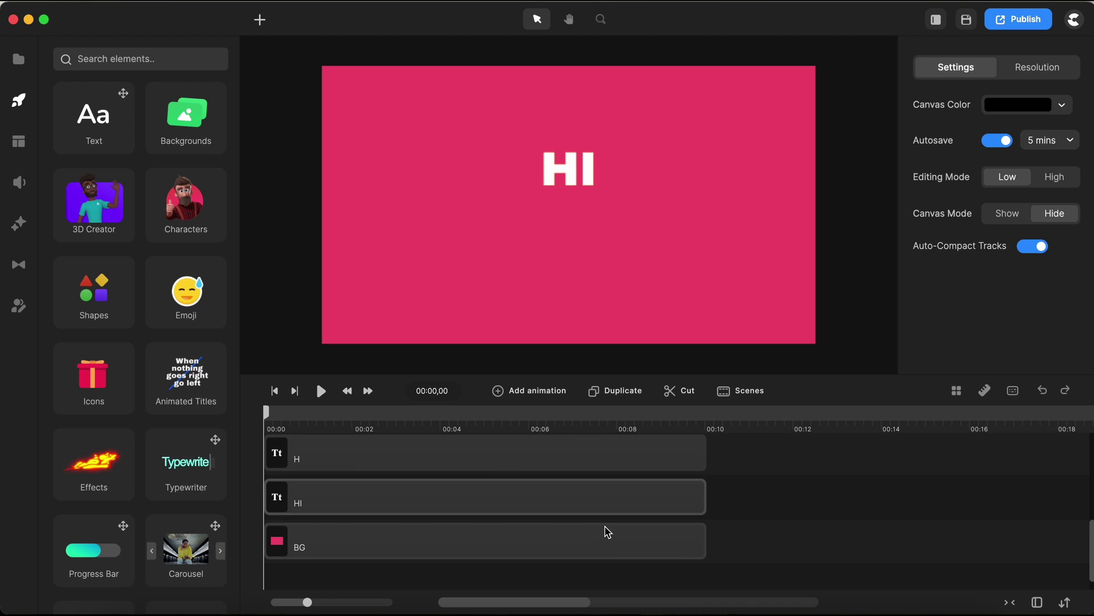
left_click(554, 505)
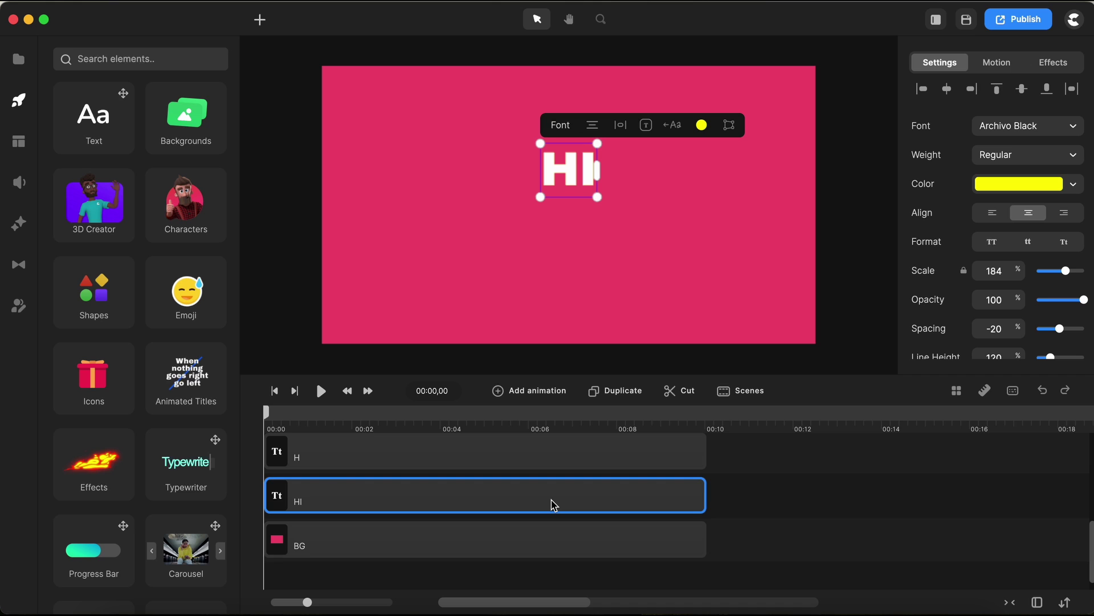
key("Delete")
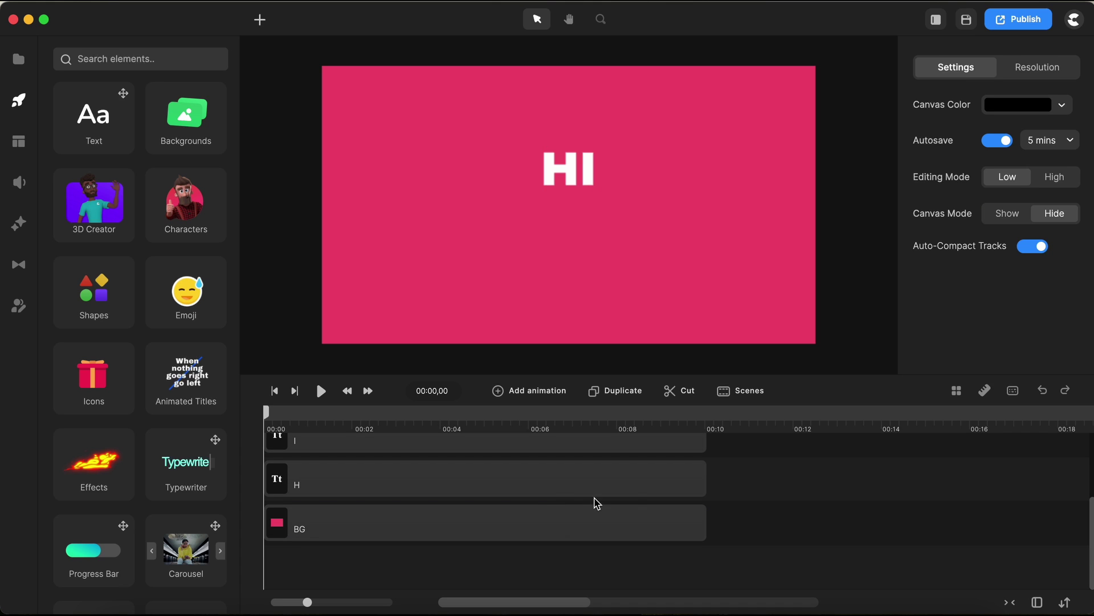
scroll(640, 501, "up", 2)
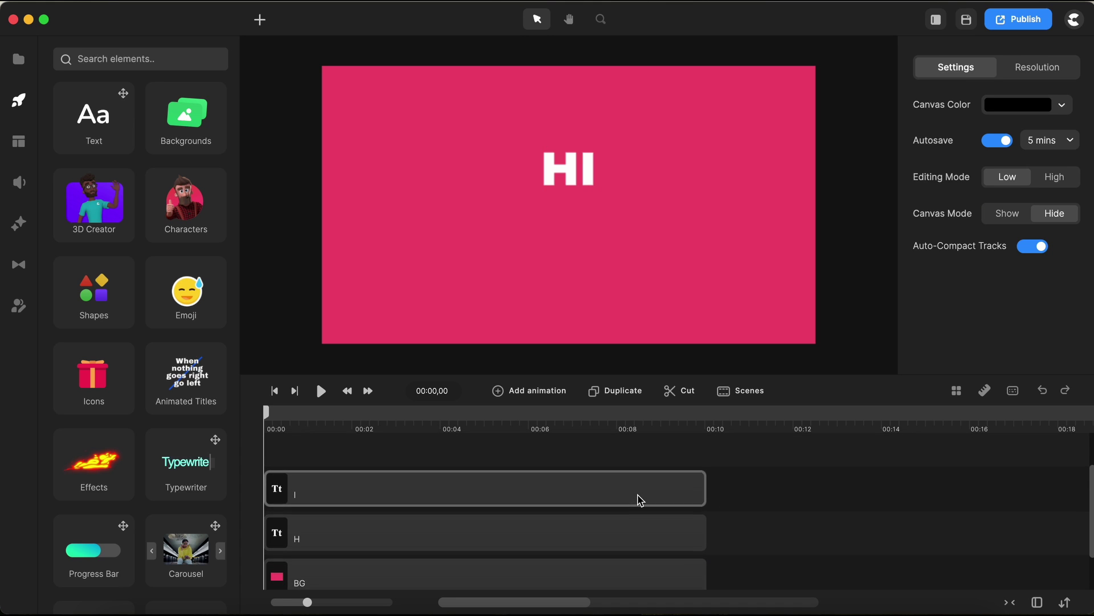
scroll(513, 522, "down", 1)
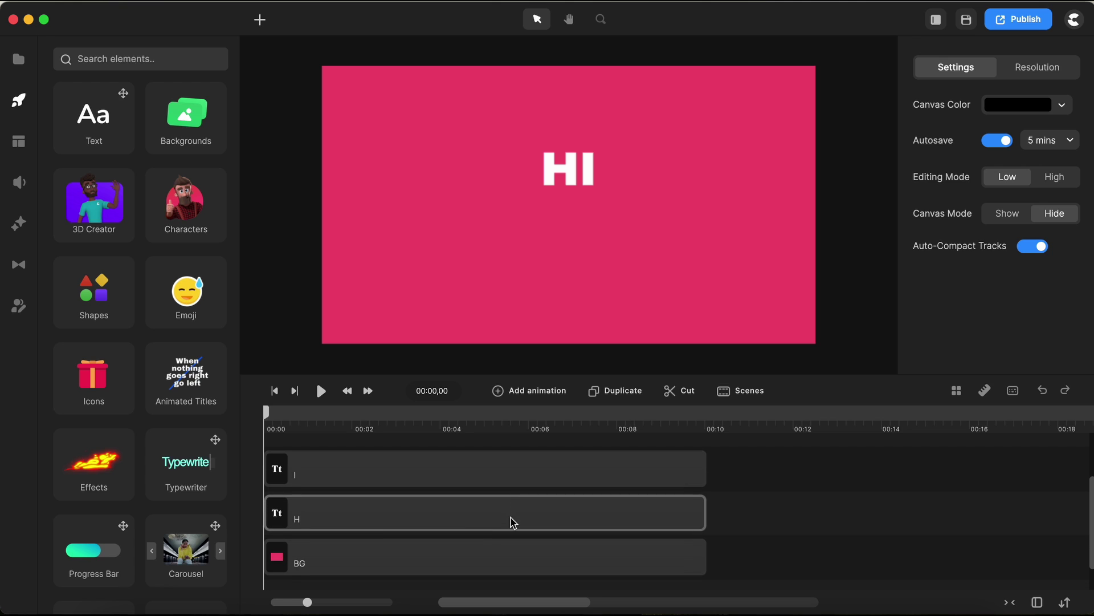
Give the H an Elastic Top entrance animation with a starting Y Position of 80.
left_click(472, 516)
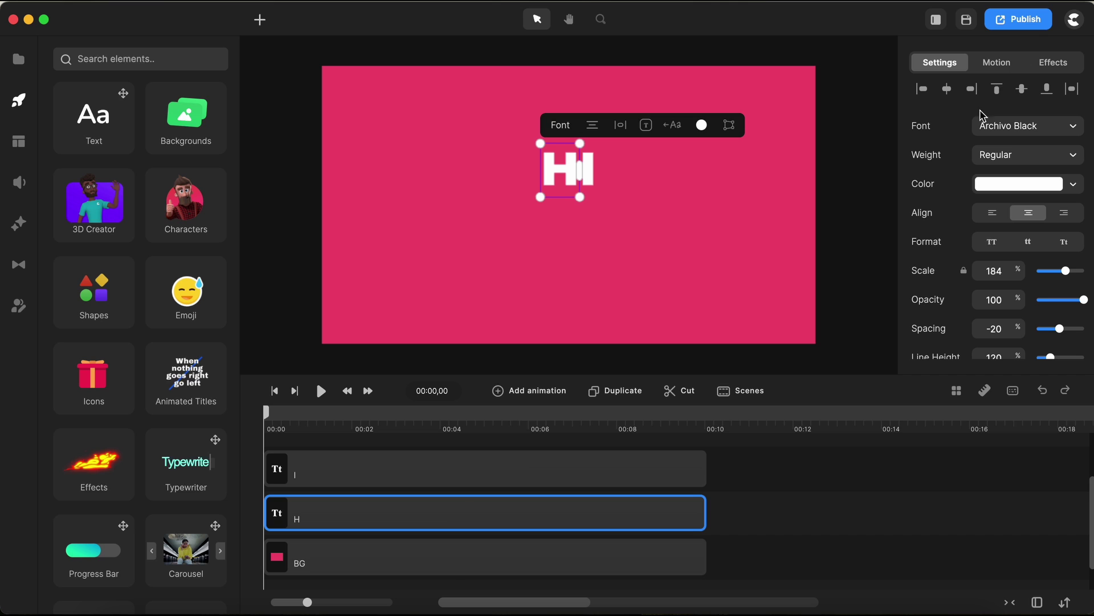
left_click(997, 64)
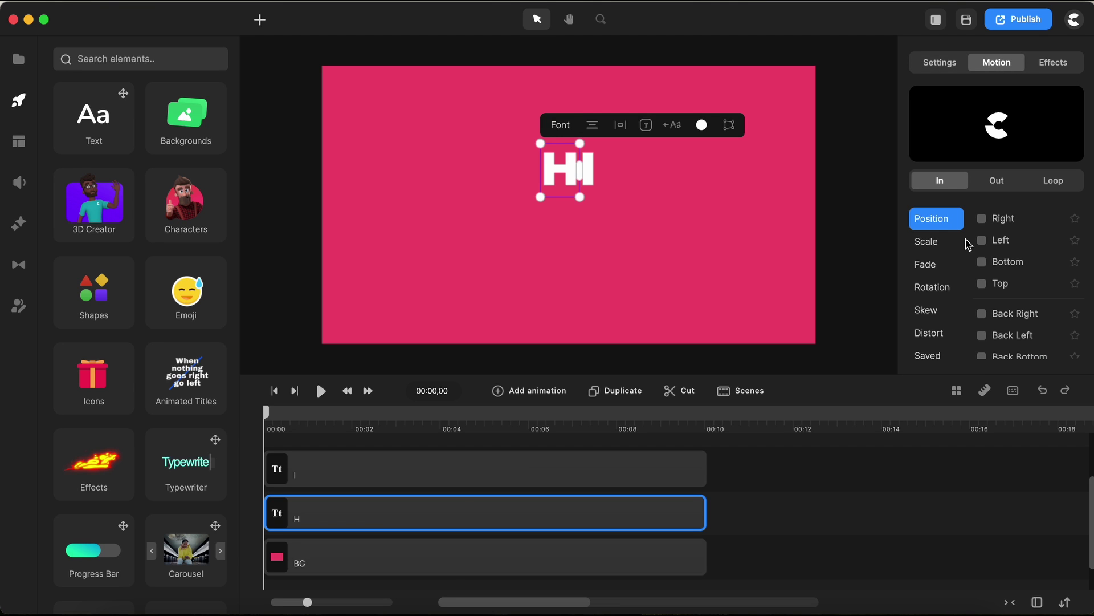
scroll(998, 285, "down", 5)
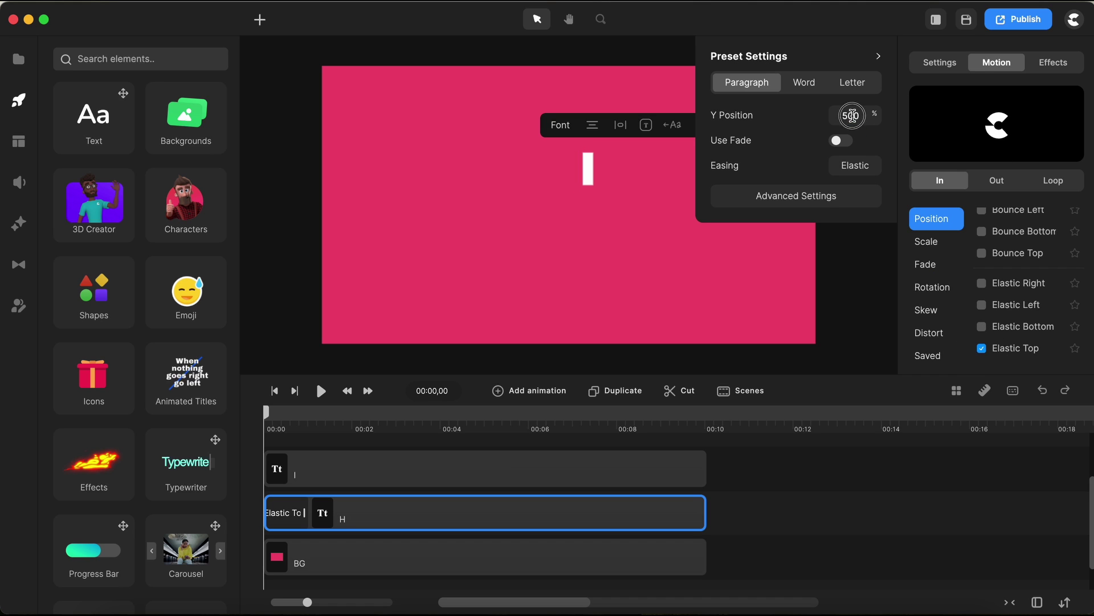
double_click(861, 121)
type("80")
key("Return")
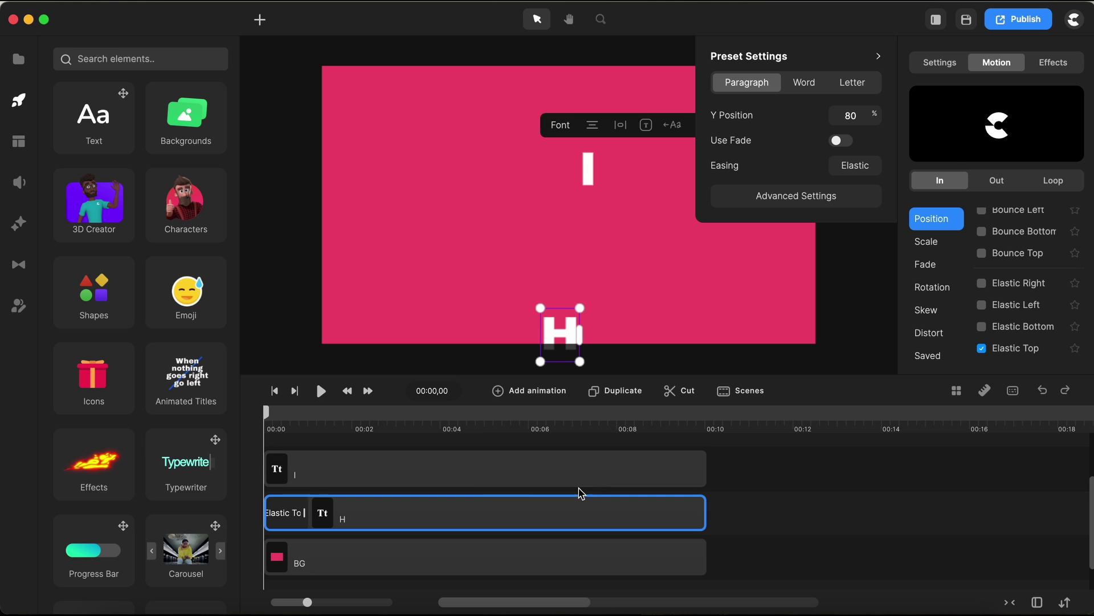
Set the H's Elastic Top starting Rotation to -35 and preview the tilted entrance.
left_click_drag(270, 421, 295, 418)
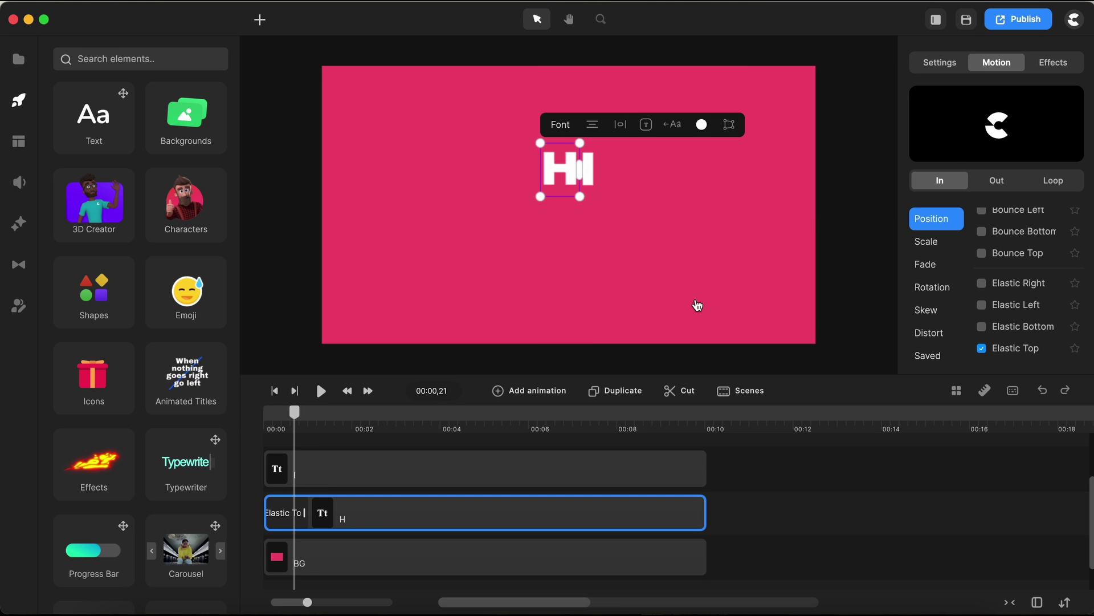
left_click(279, 514)
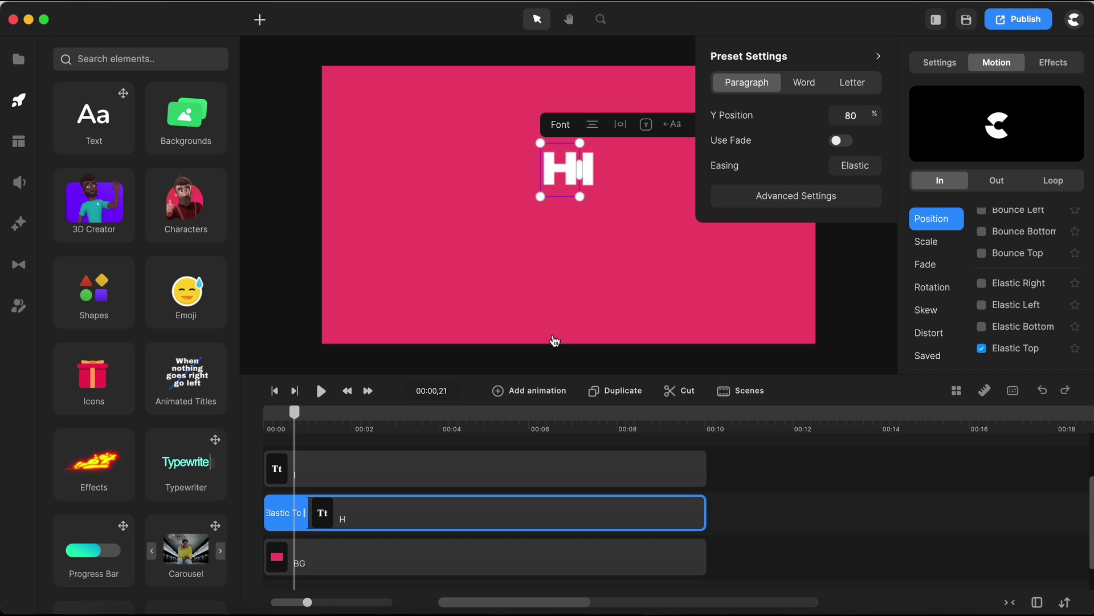
left_click(764, 197)
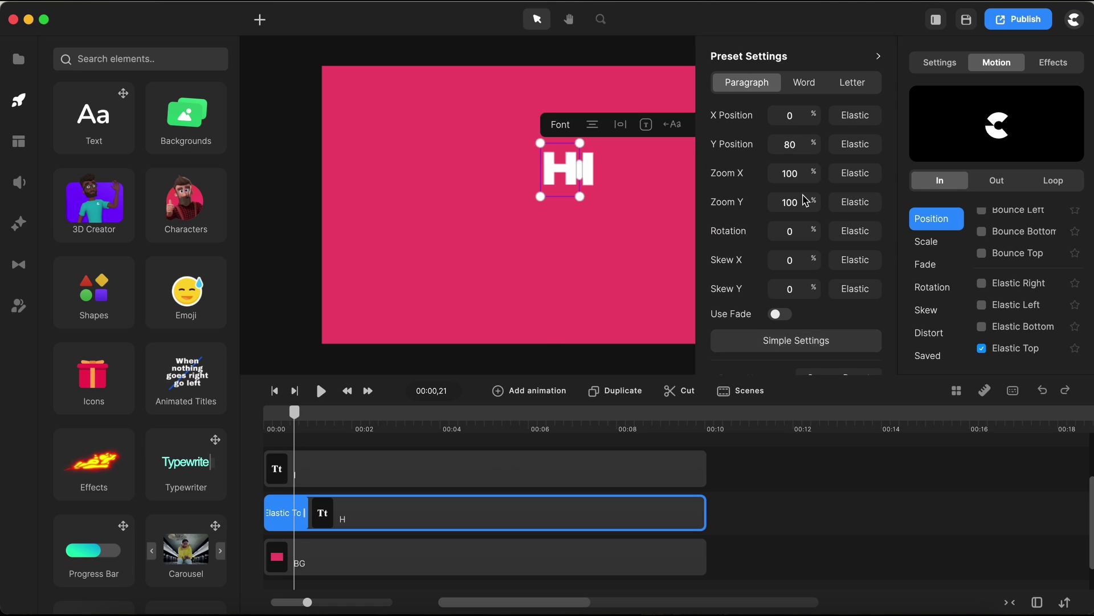
left_click(794, 234)
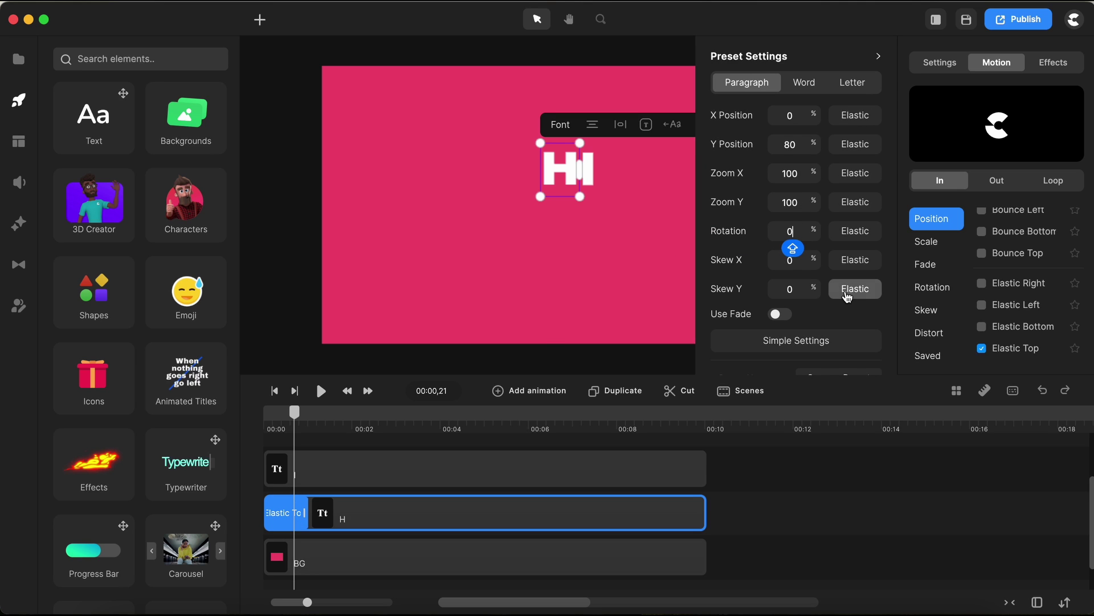
key("BackSpace")
type("-35")
key("Caps_Lock")
left_click(800, 264)
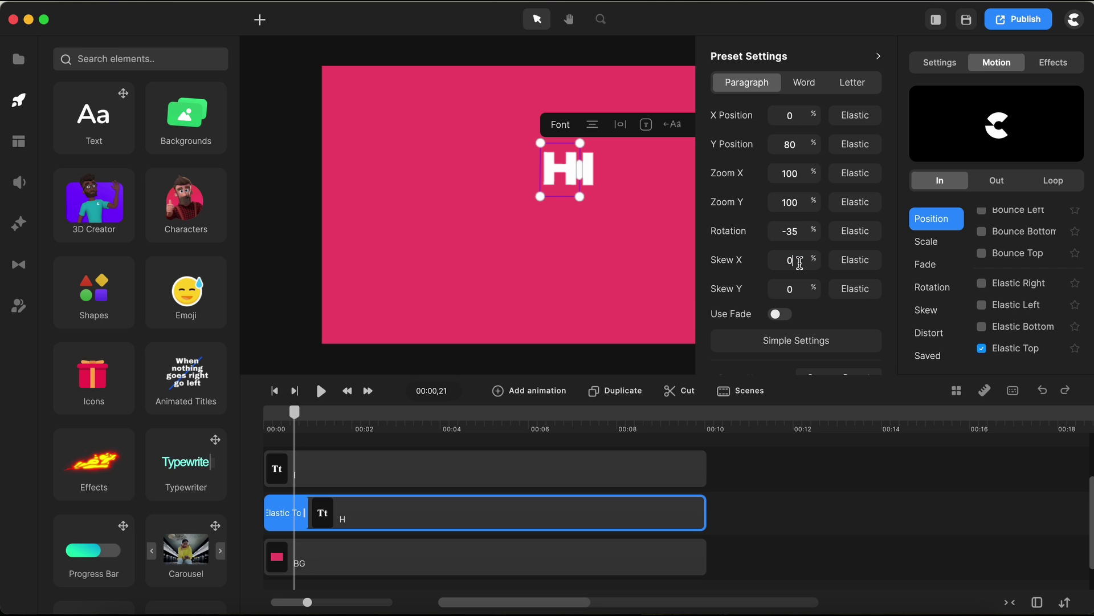
mouse_move(298, 414)
left_mouse_down()
mouse_move(262, 419)
mouse_move(286, 421)
left_mouse_up()
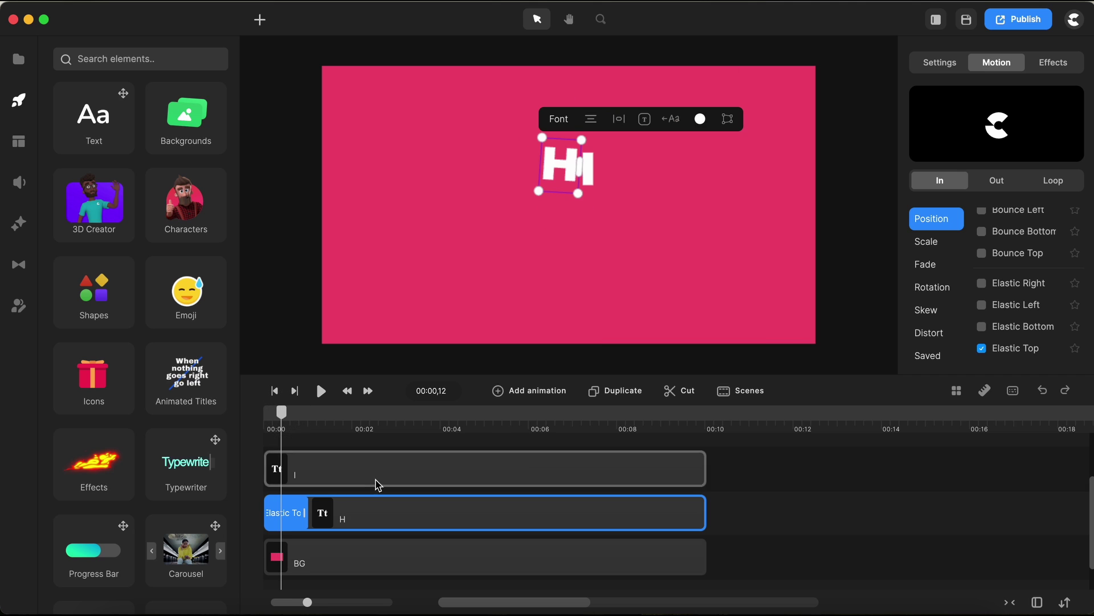
Paste the H's Elastic Top animation onto the I and change its Rotation to 35.
scroll(520, 427, "up", 5)
left_click(308, 516)
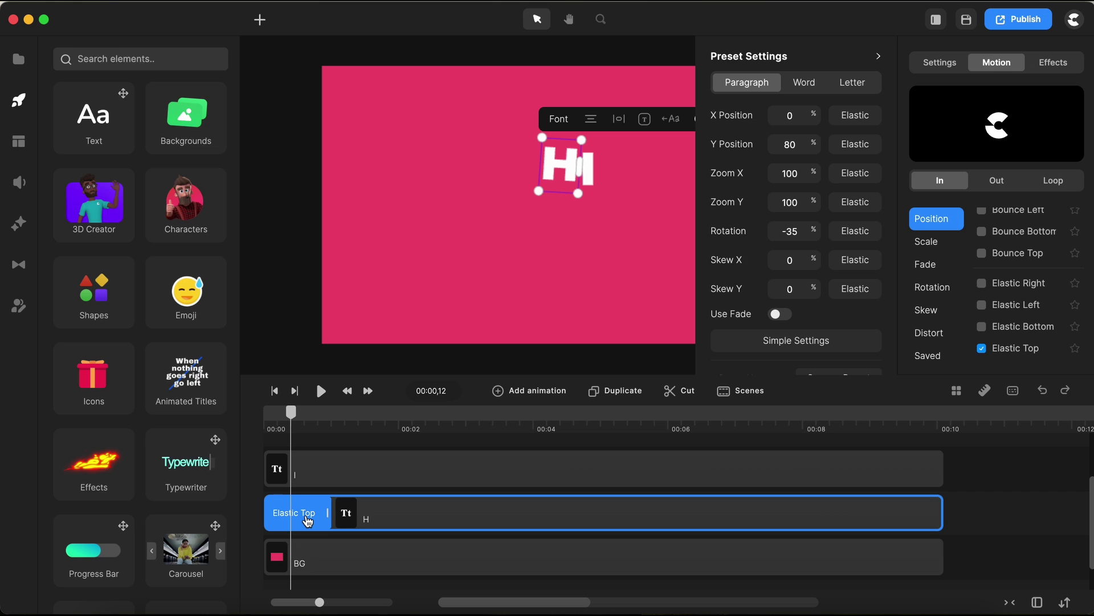
left_click(328, 476)
key("super+v")
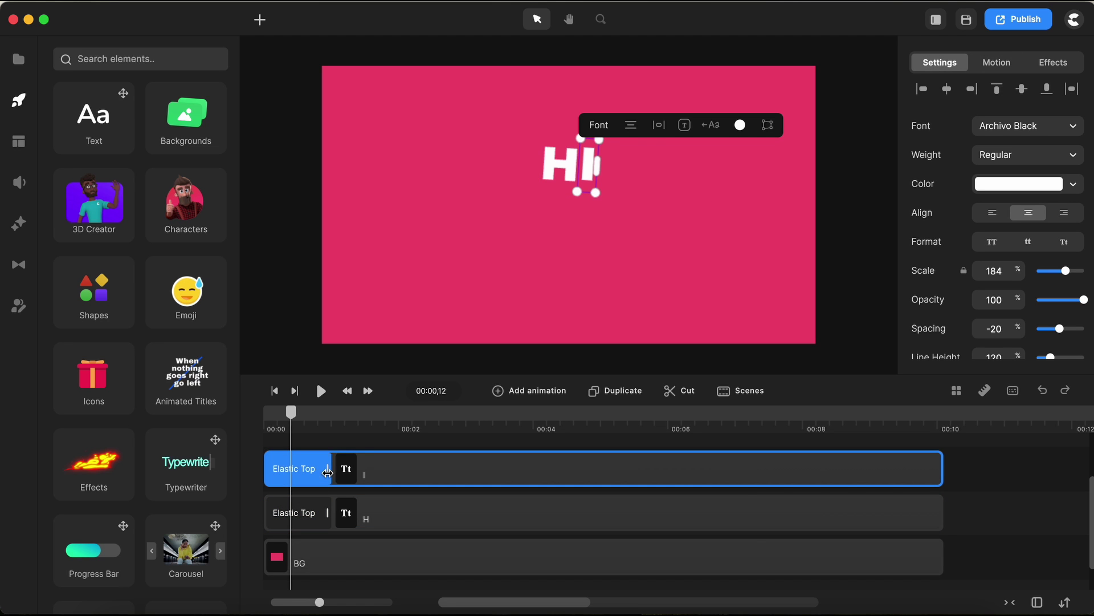
left_click(296, 479)
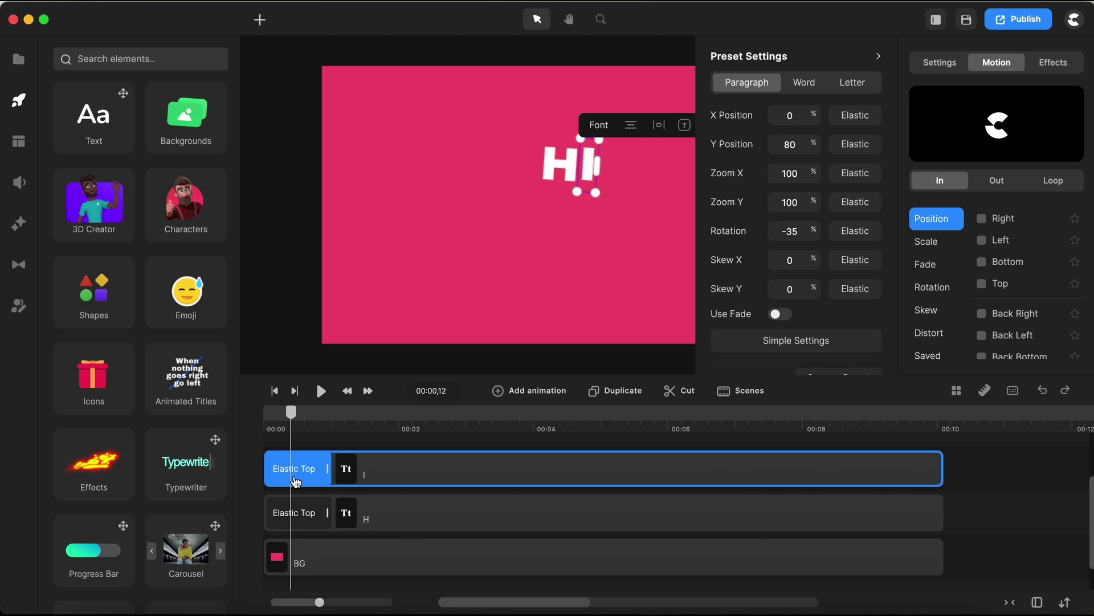
key("Caps_Lock")
key("BackSpace")
key("Tab")
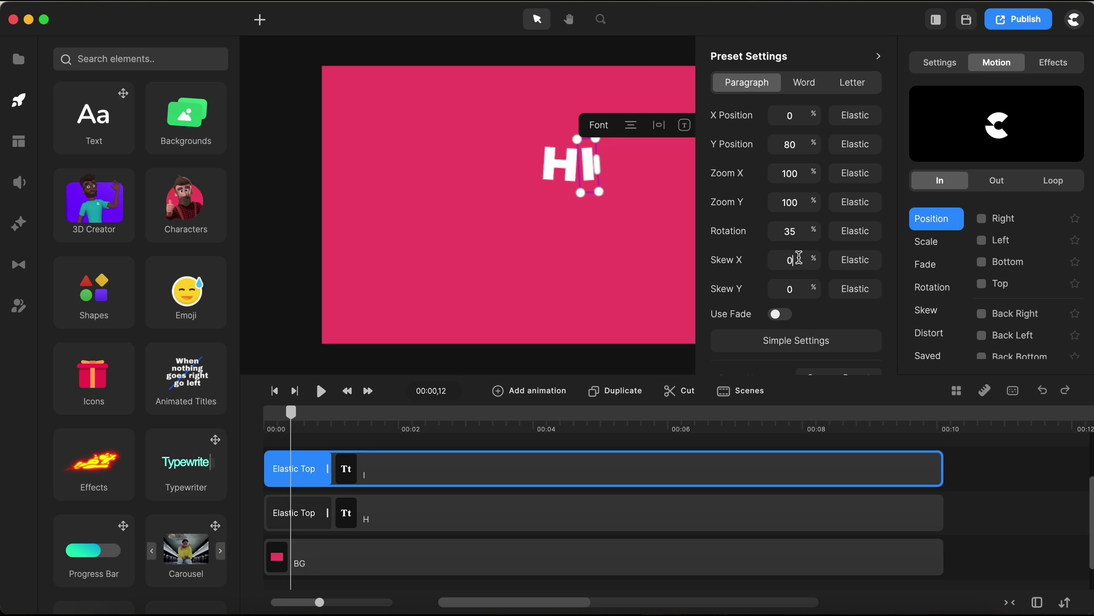
left_click_drag(290, 412, 262, 420)
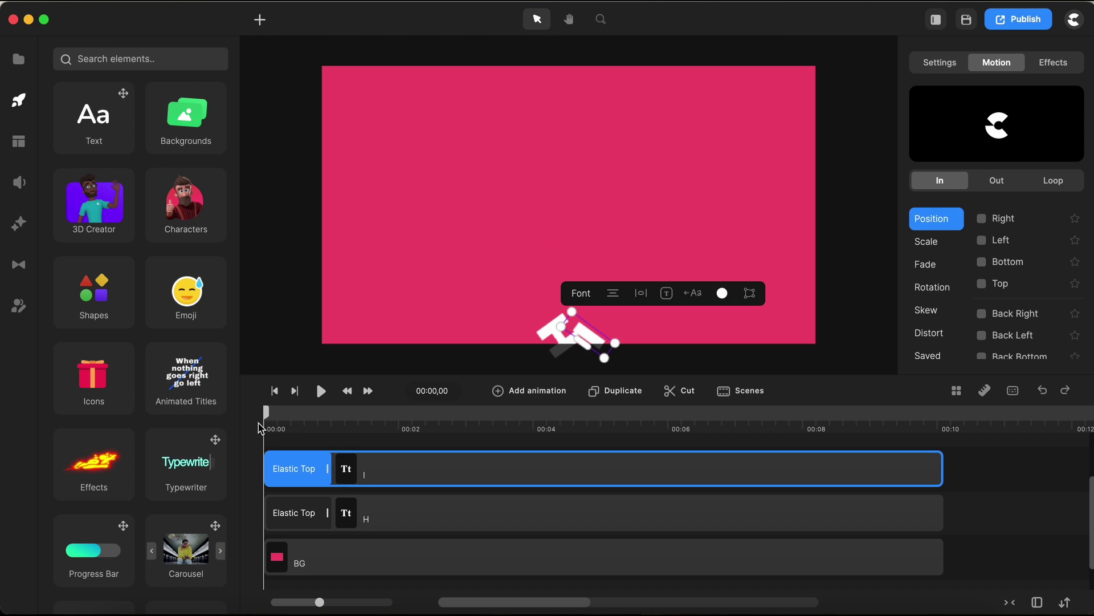
Stretch both the I's and the H's entrance animations to 3 seconds.
left_click(350, 443)
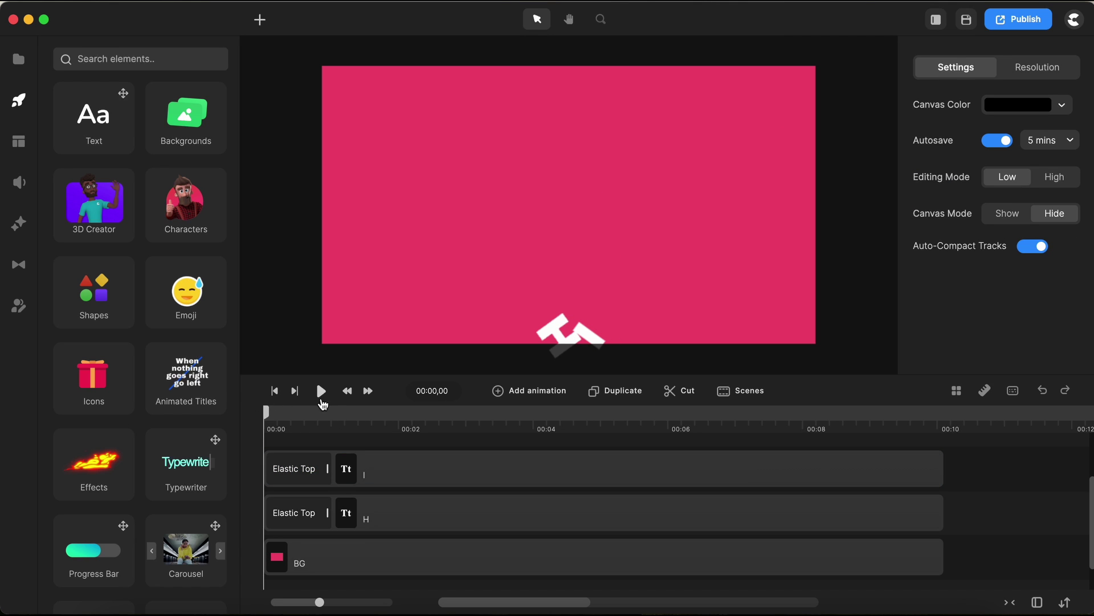
left_click(330, 468)
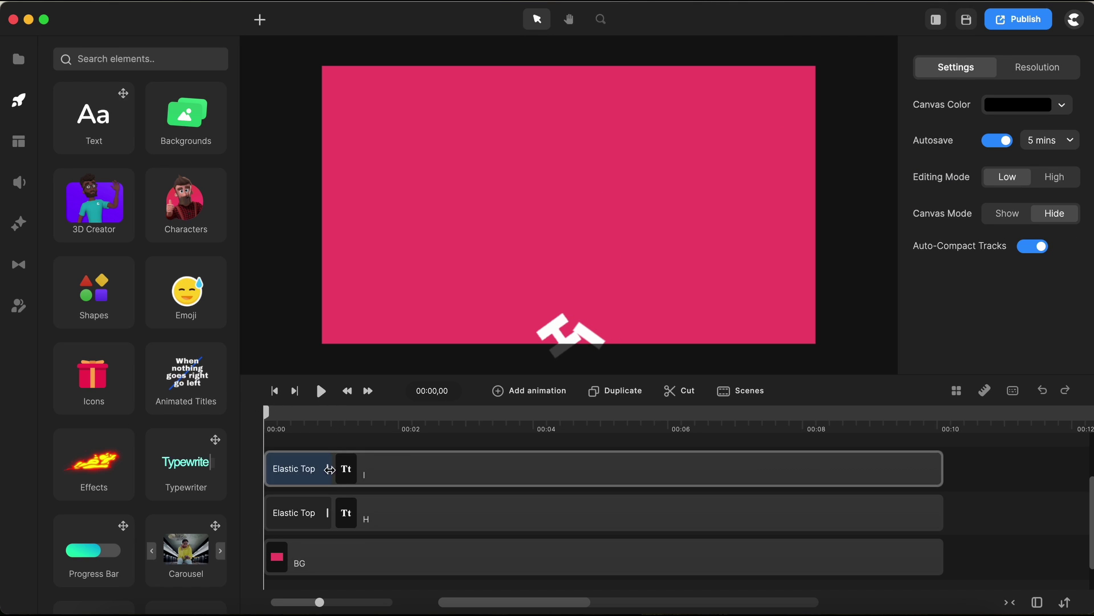
left_click_drag(330, 469, 463, 469)
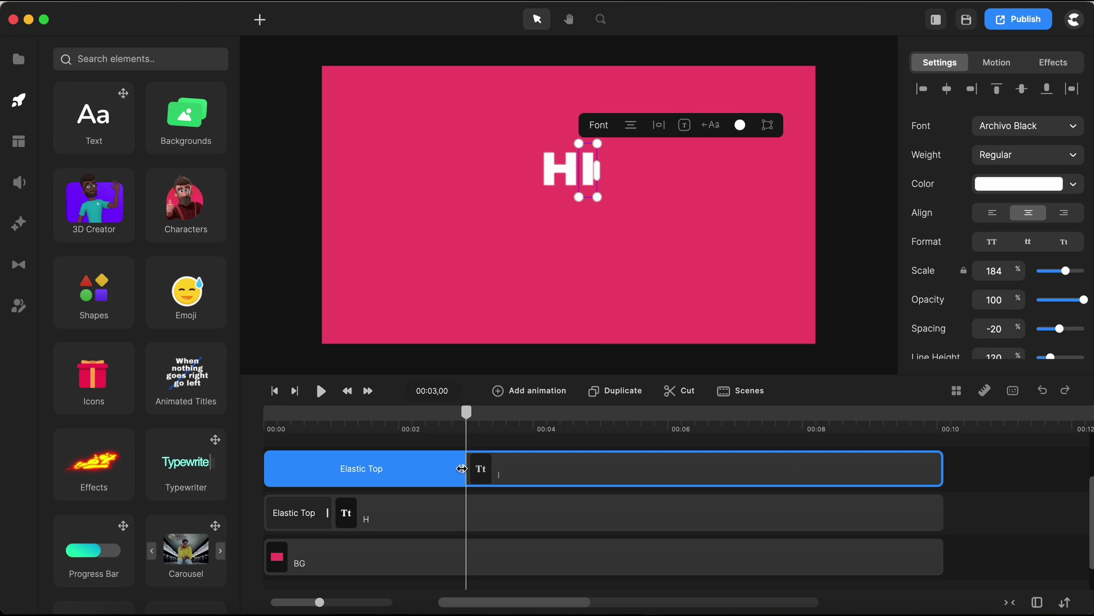
scroll(521, 422, "up", 5)
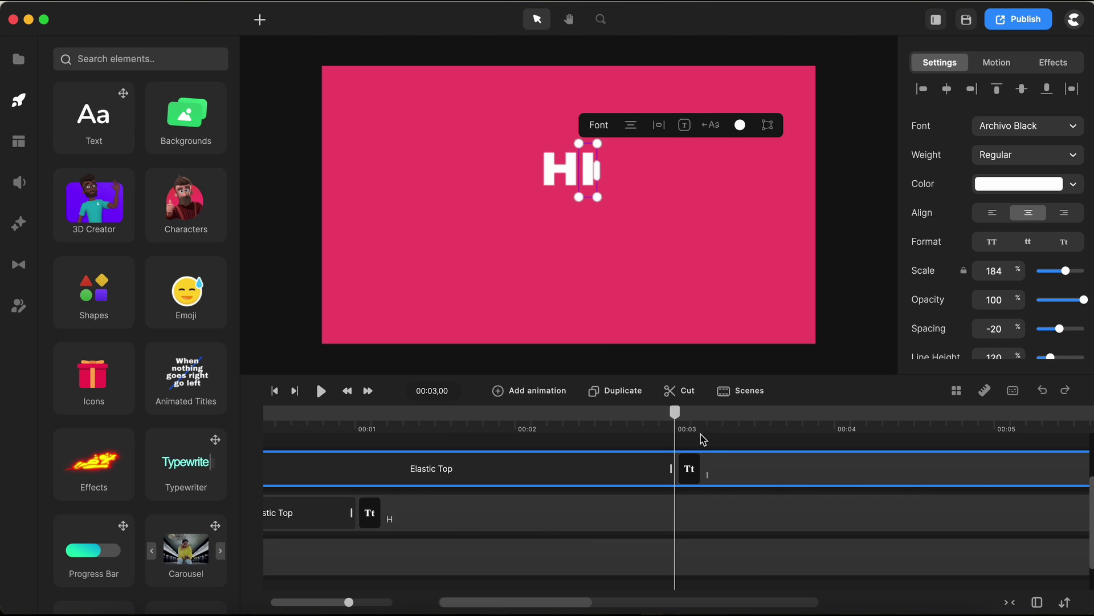
left_click(354, 517)
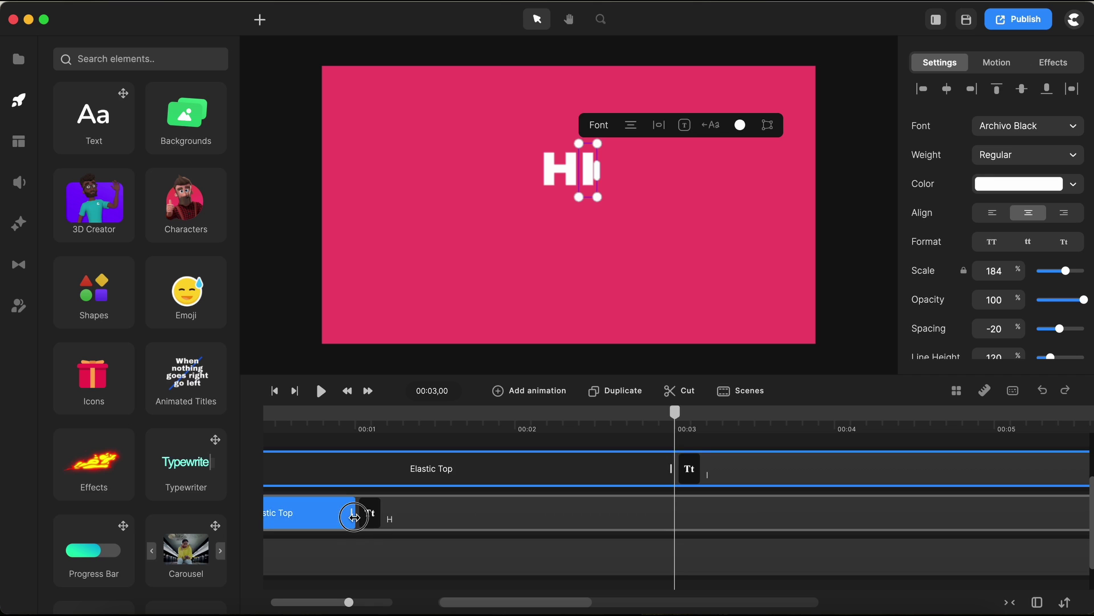
left_click_drag(354, 517, 674, 513)
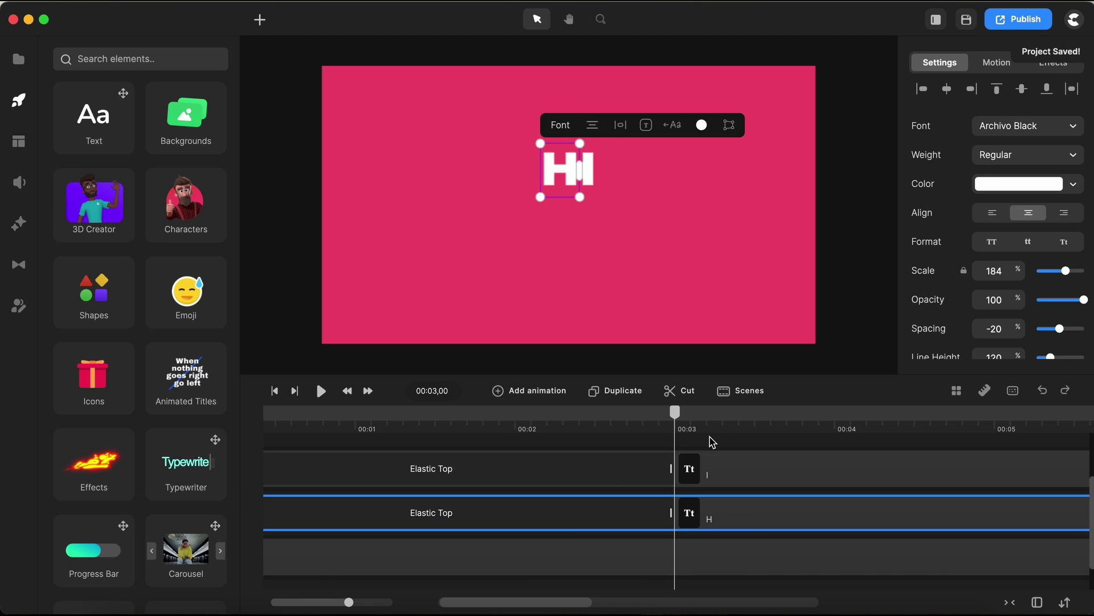
Shift the I's animation slightly later, trim the I clip's end, and play the preview.
scroll(497, 445, "left", 3)
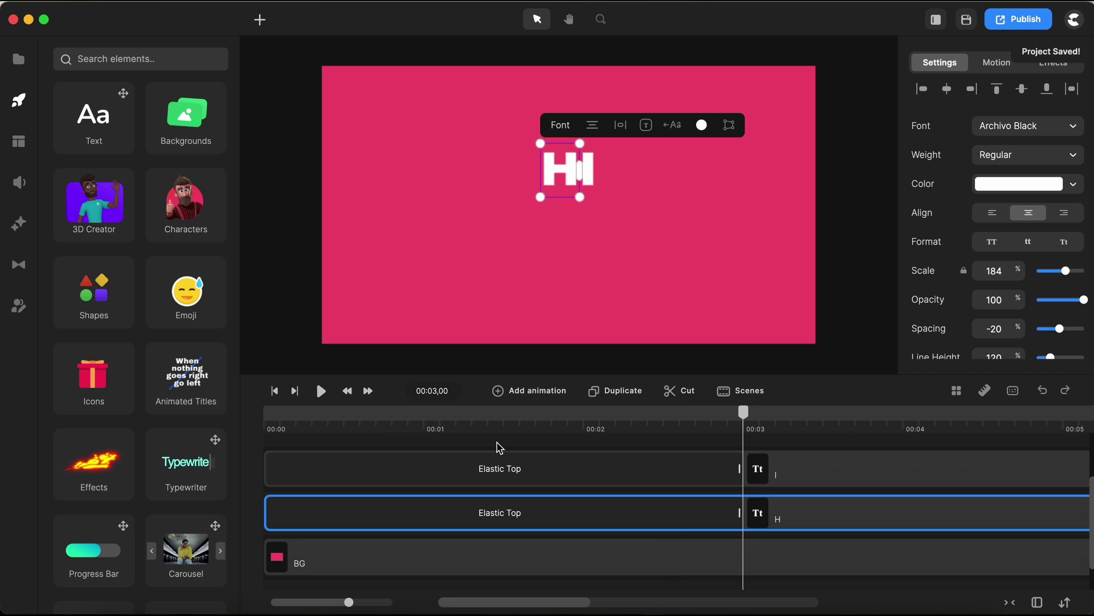
left_click(277, 426)
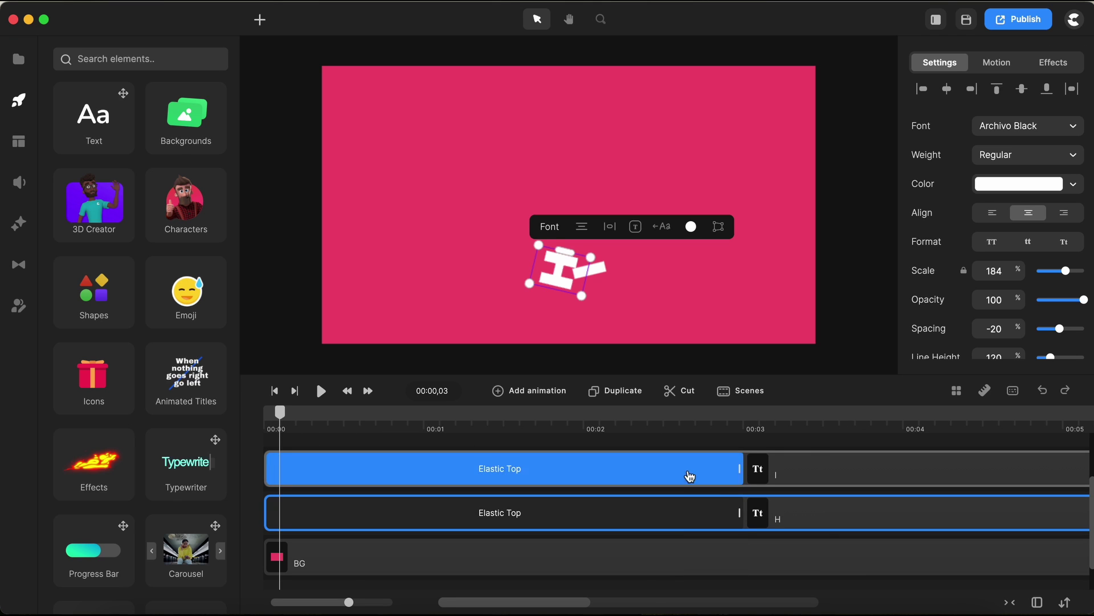
left_click_drag(806, 467, 823, 469)
left_click_drag(818, 430, 695, 435)
left_click_drag(980, 465, 973, 465)
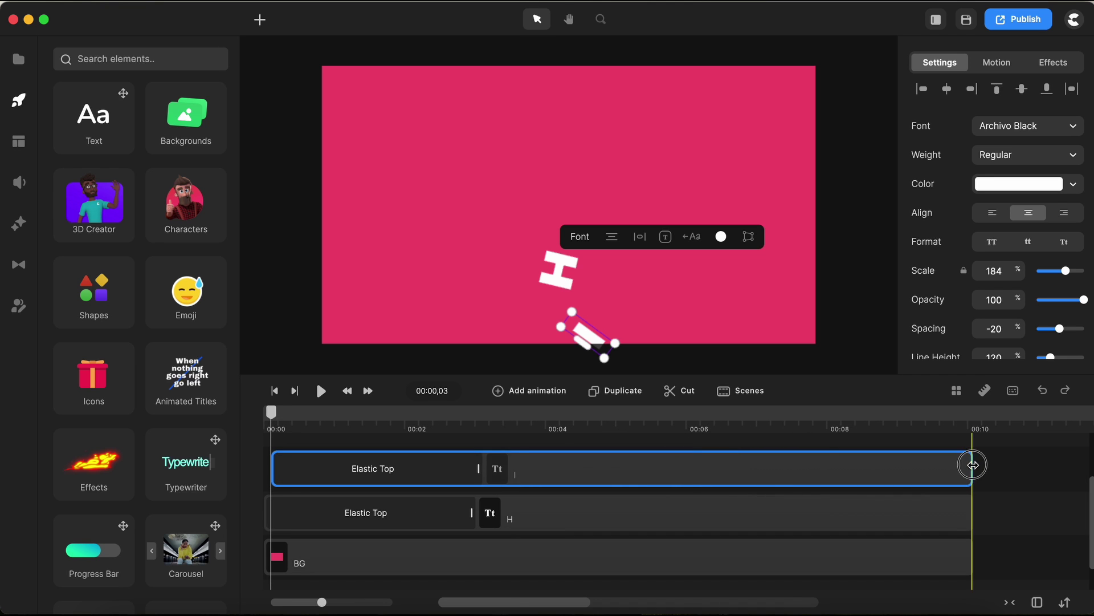
left_click(999, 492)
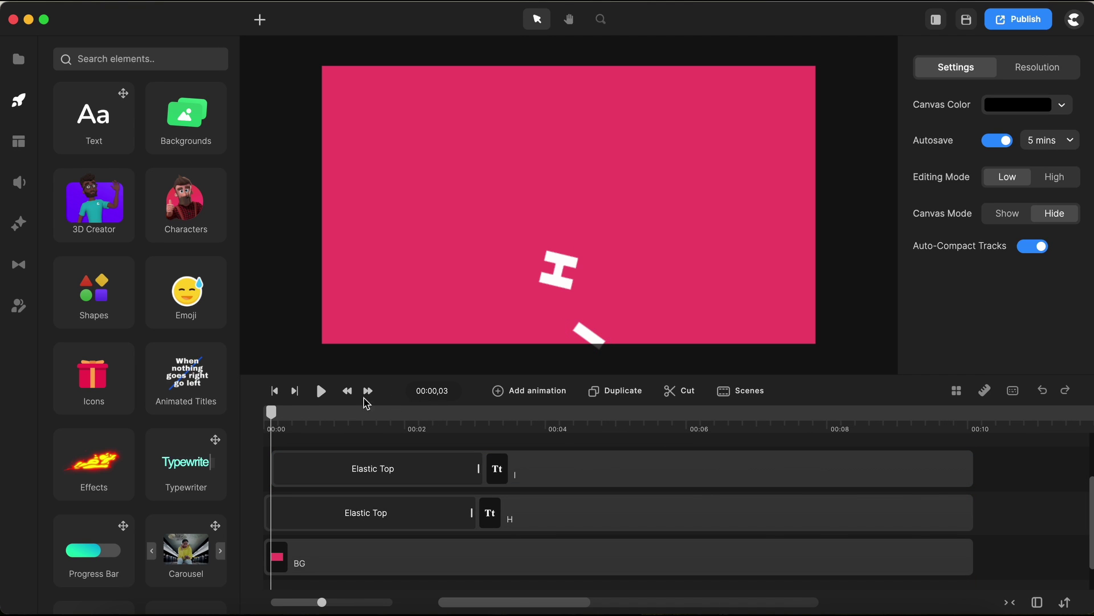
left_click(274, 390)
left_click(322, 392)
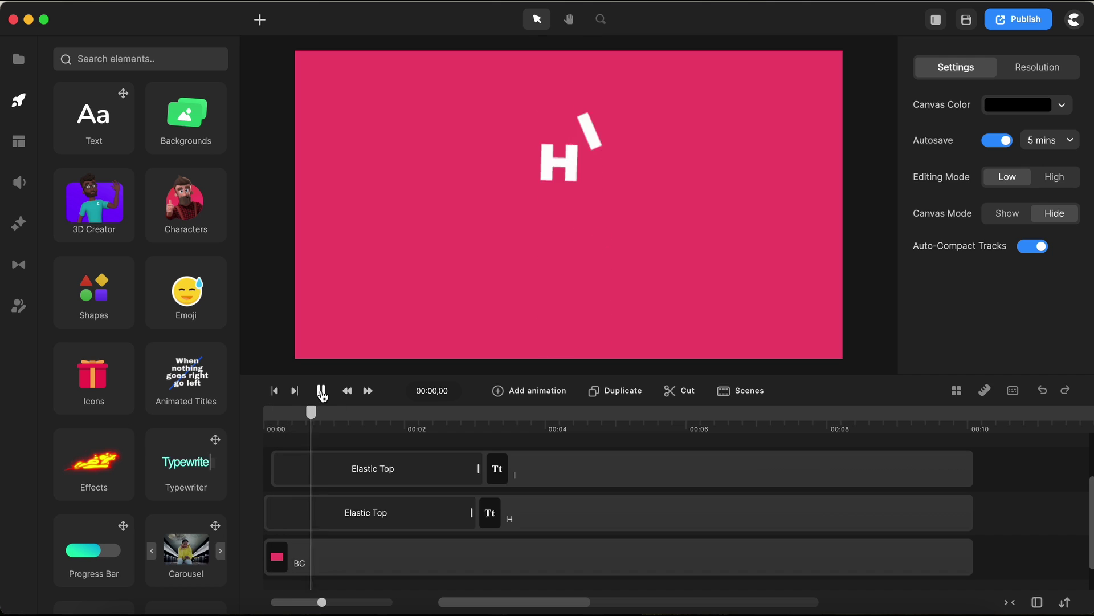
left_click(321, 391)
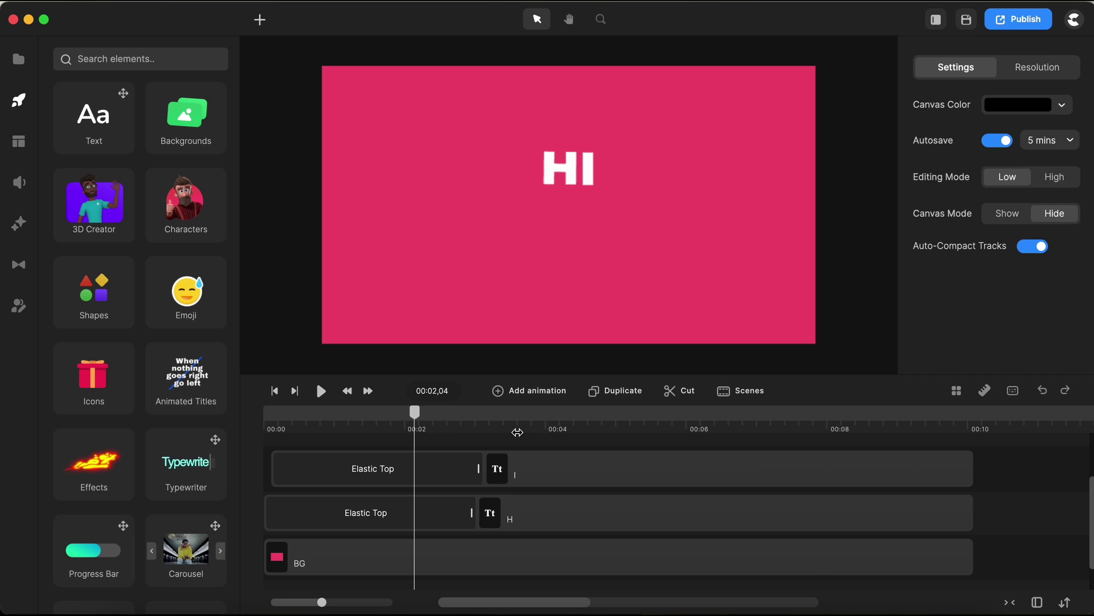
Add a rectangle spanning the full timeline and name it 'Left Line'.
left_click(274, 391)
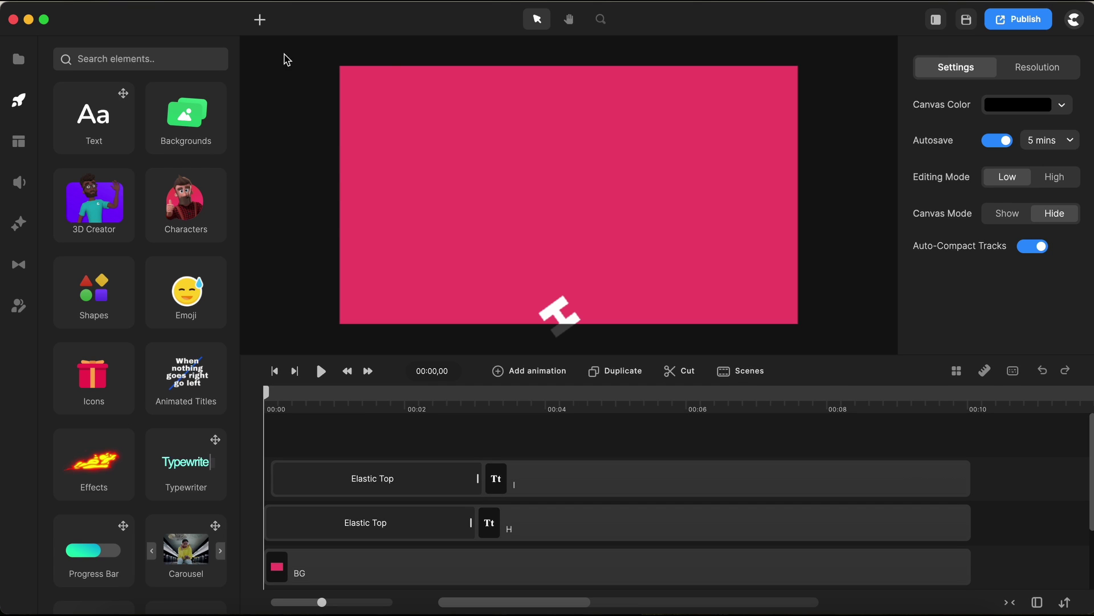
left_click(260, 21)
left_click(296, 107)
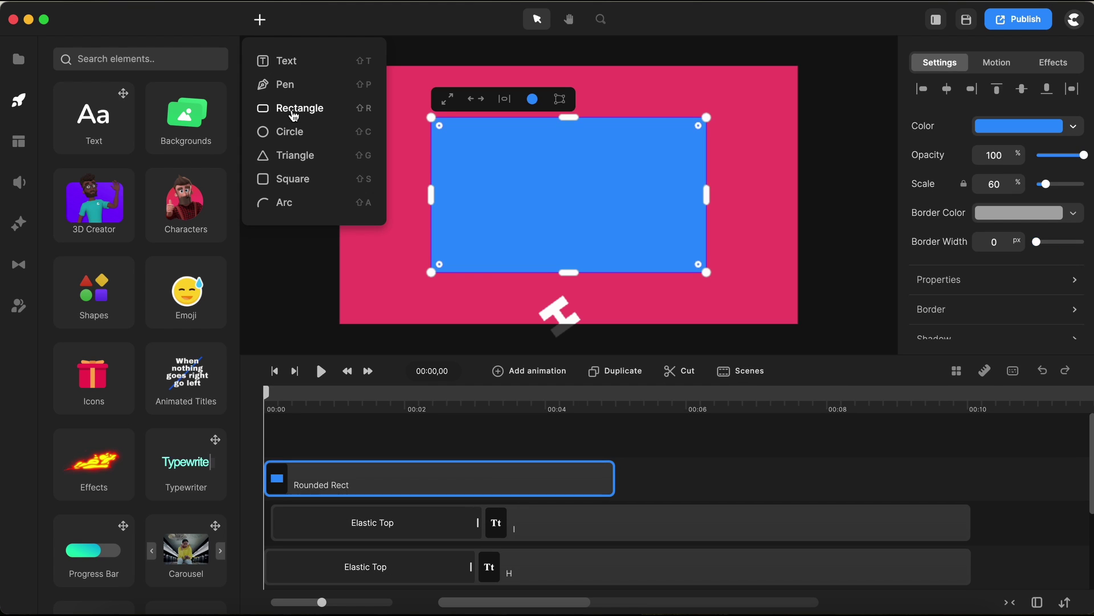
left_click_drag(610, 485, 963, 482)
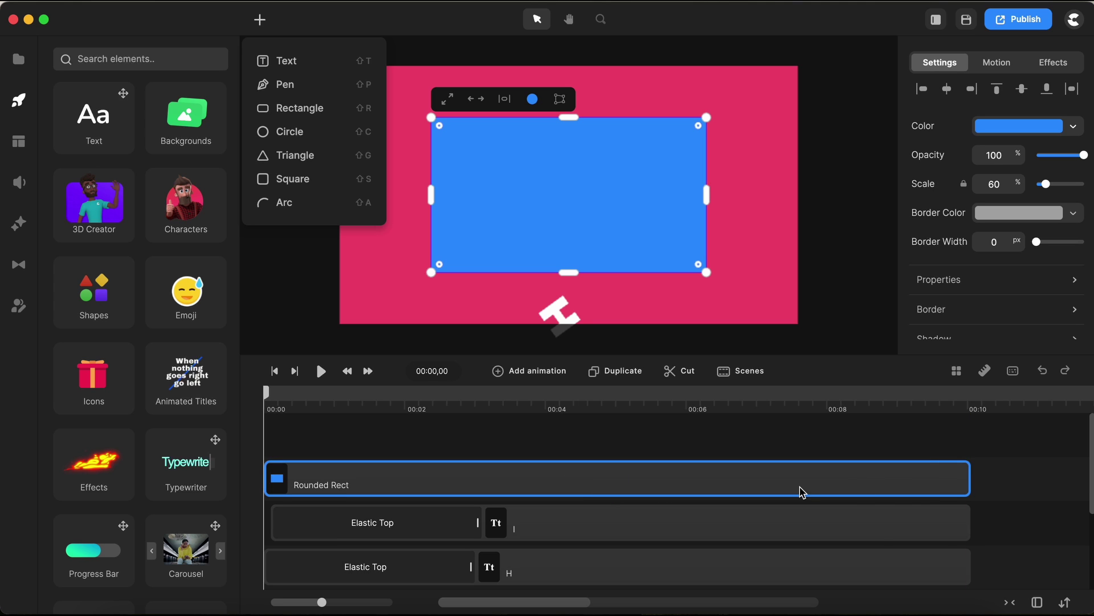
right_click(745, 484)
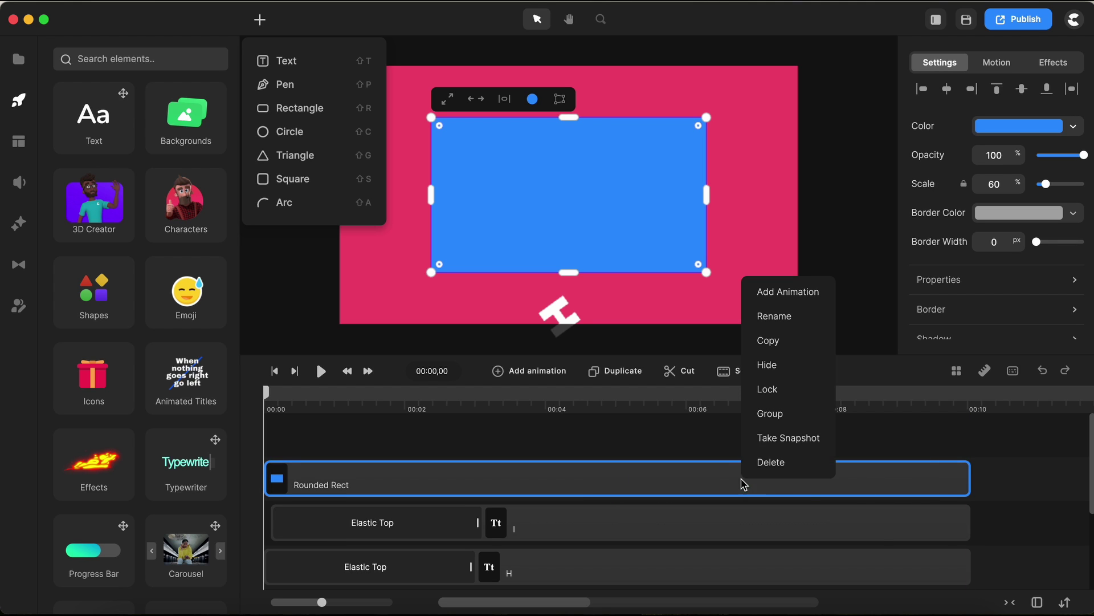
left_click(779, 318)
type("Le")
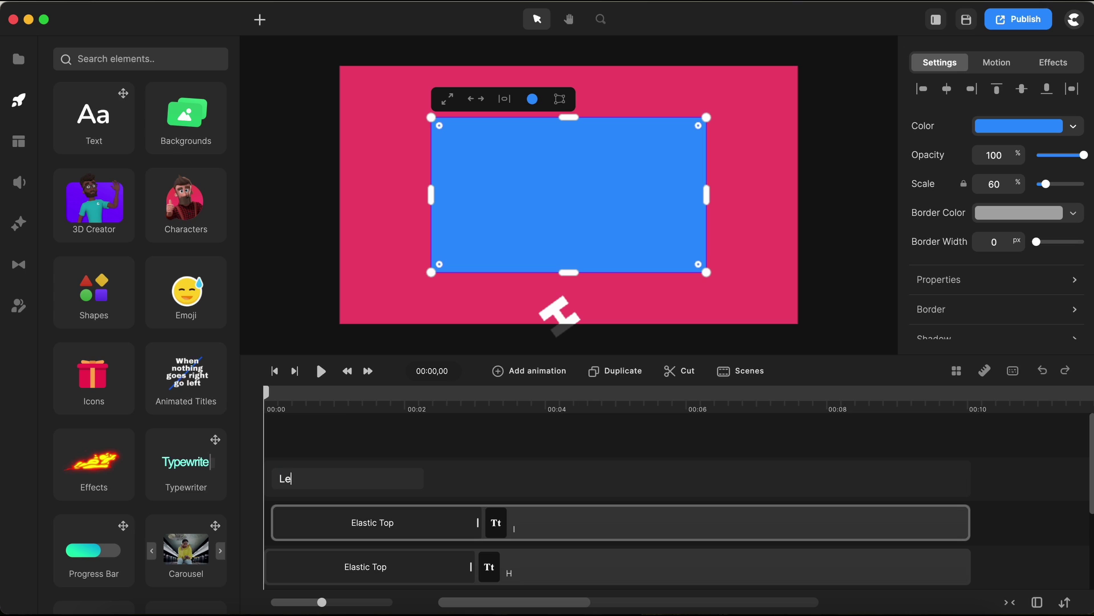
type("ft Line")
key("Return")
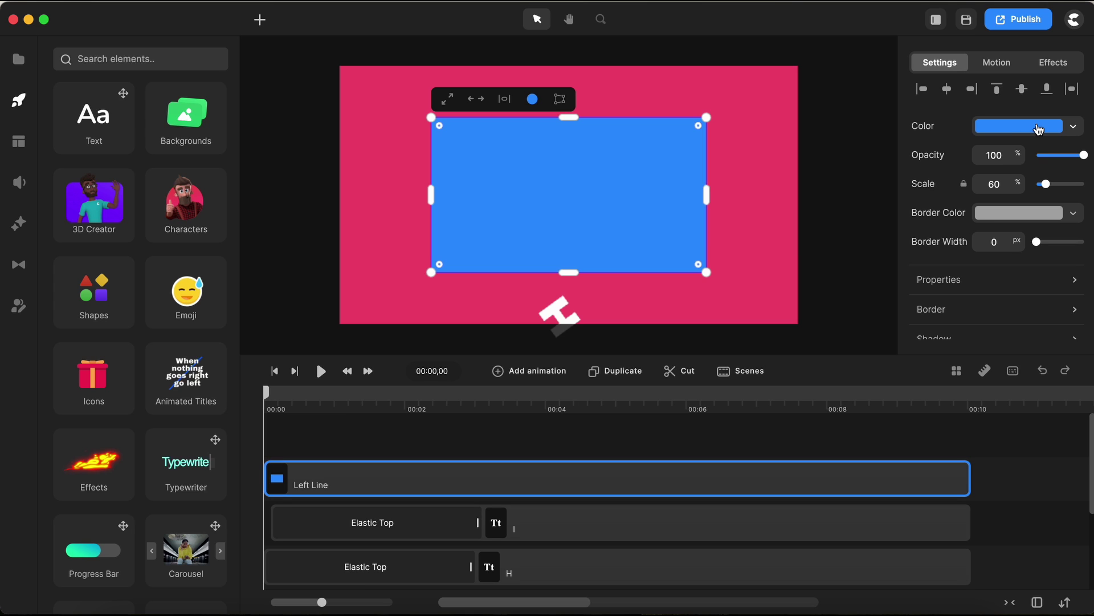
Make Left Line white with unlinked scale: Scale Y 2 and Scale X 25.
left_click(1039, 127)
left_click_drag(990, 127, 866, 80)
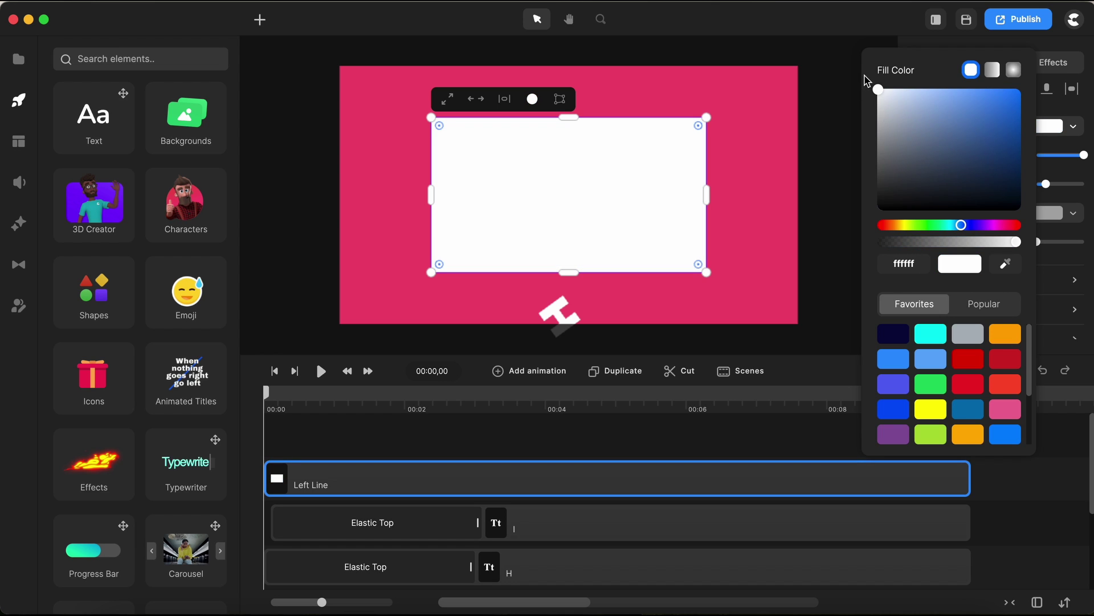
left_click(1073, 177)
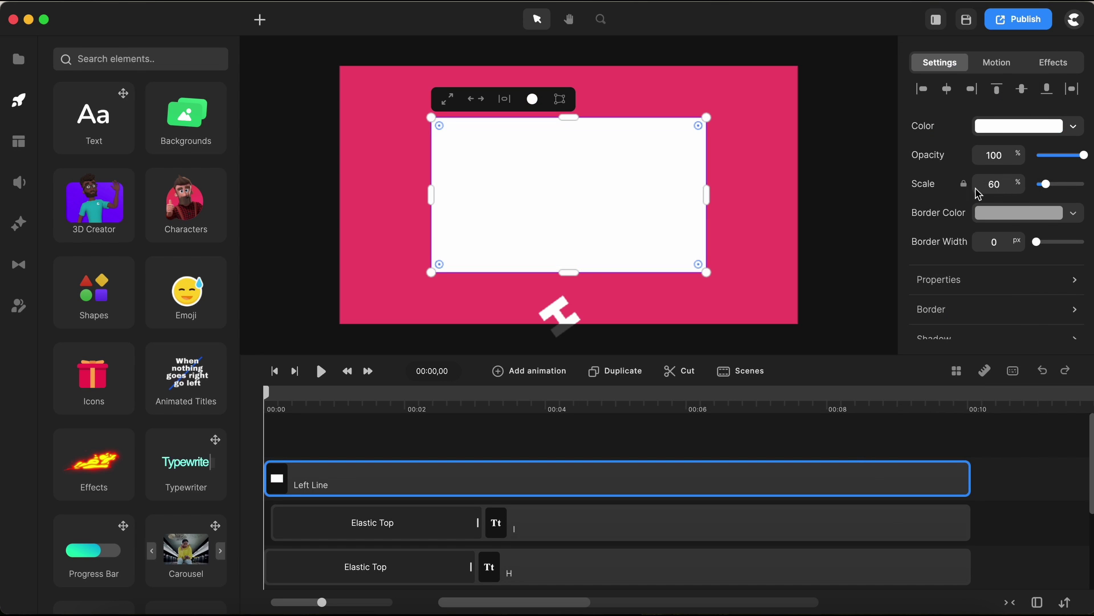
left_click(964, 185)
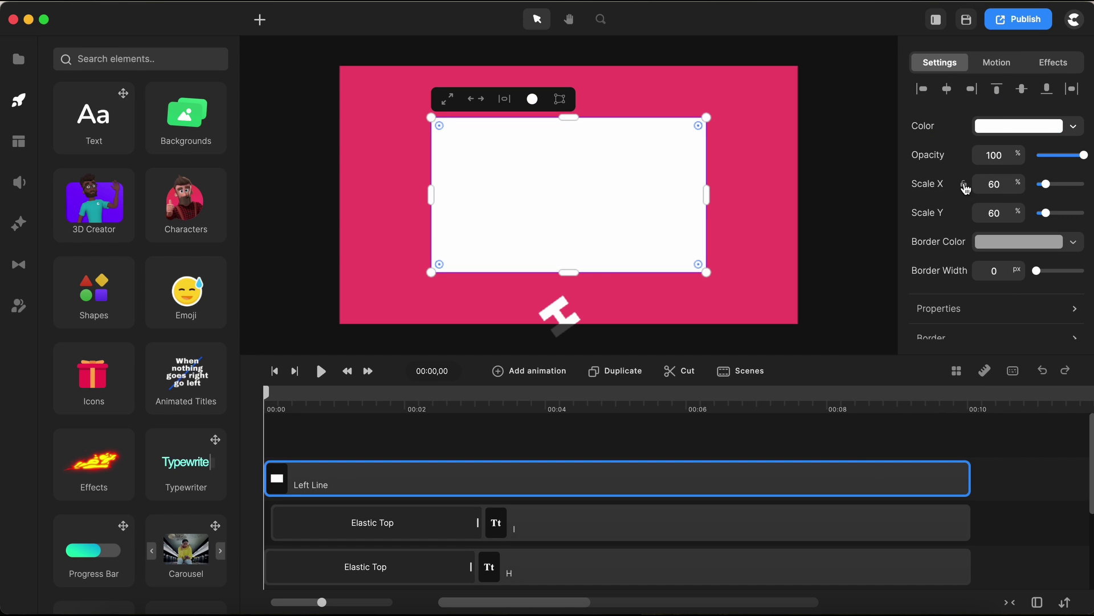
double_click(995, 214)
left_click(994, 184)
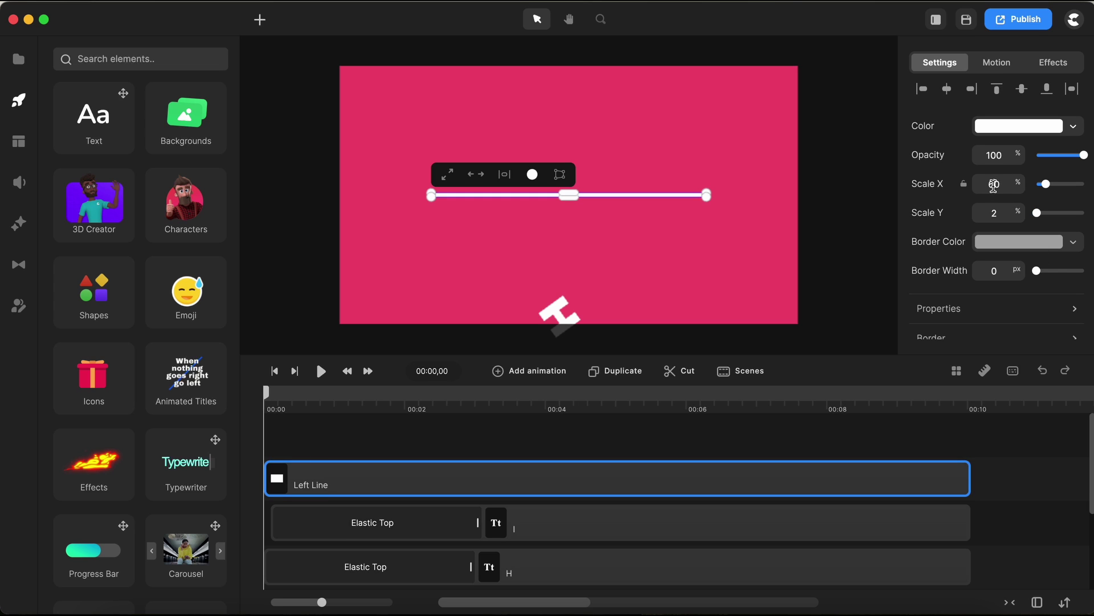
double_click(994, 185)
type("25")
key("Return")
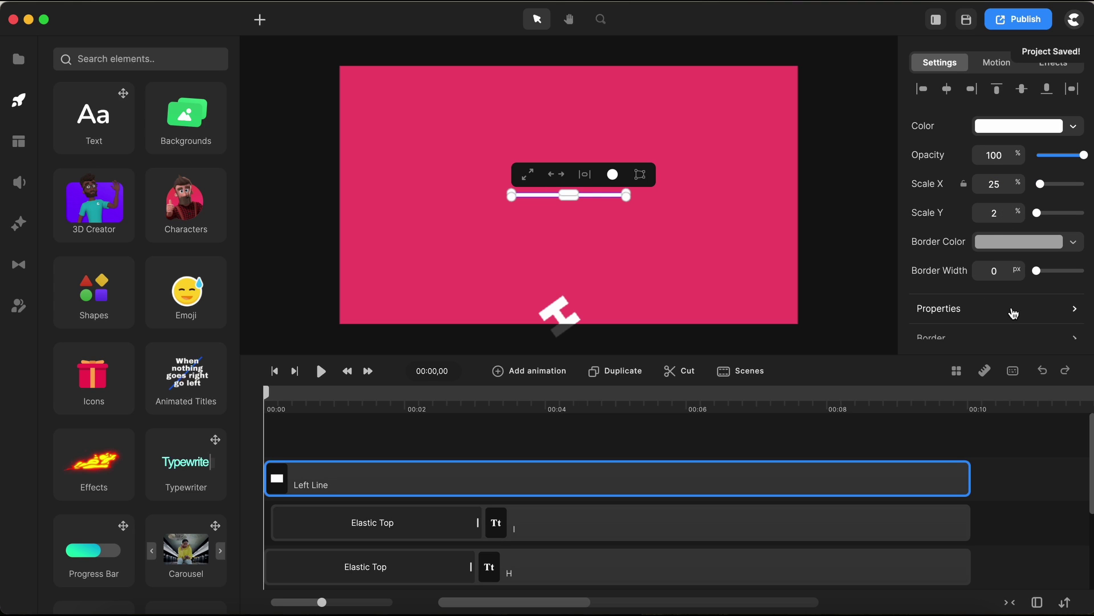
Set Left Line's anchor point to its middle-left end.
scroll(1009, 312, "down", 5)
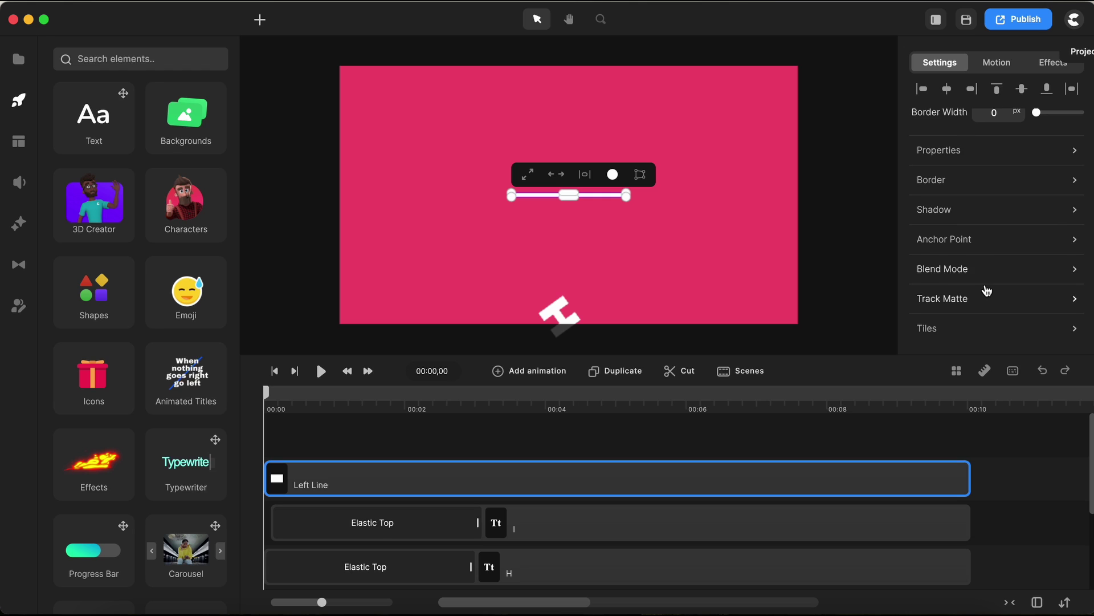
left_click(963, 242)
left_click(810, 306)
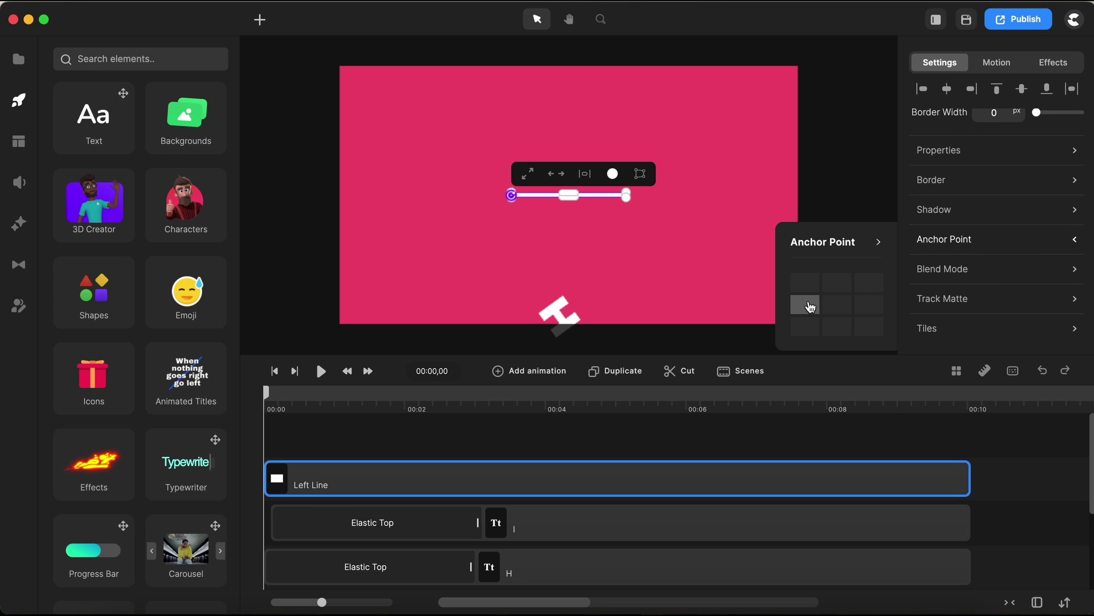
scroll(513, 201, "up", 5)
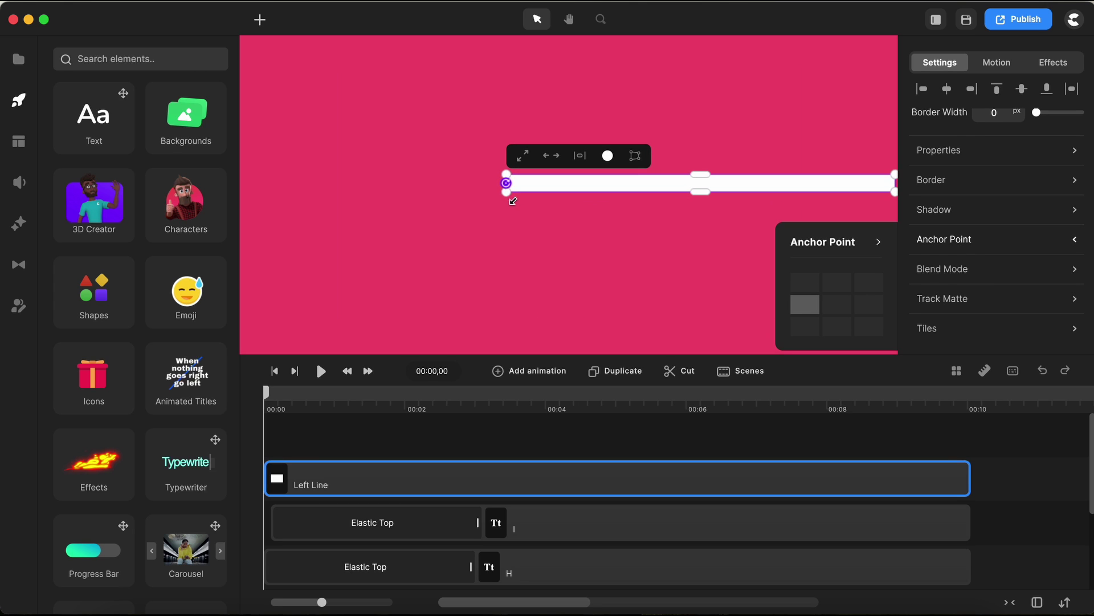
scroll(515, 238, "down", 3)
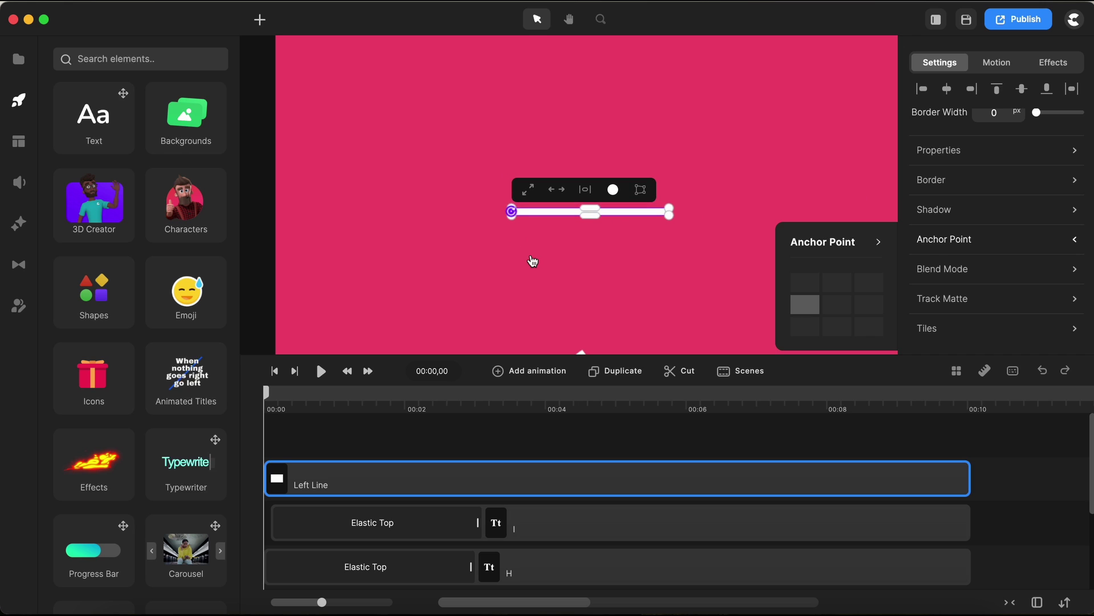
At 00:03,11, nudge Left Line down so it sits below HI.
left_click(695, 434)
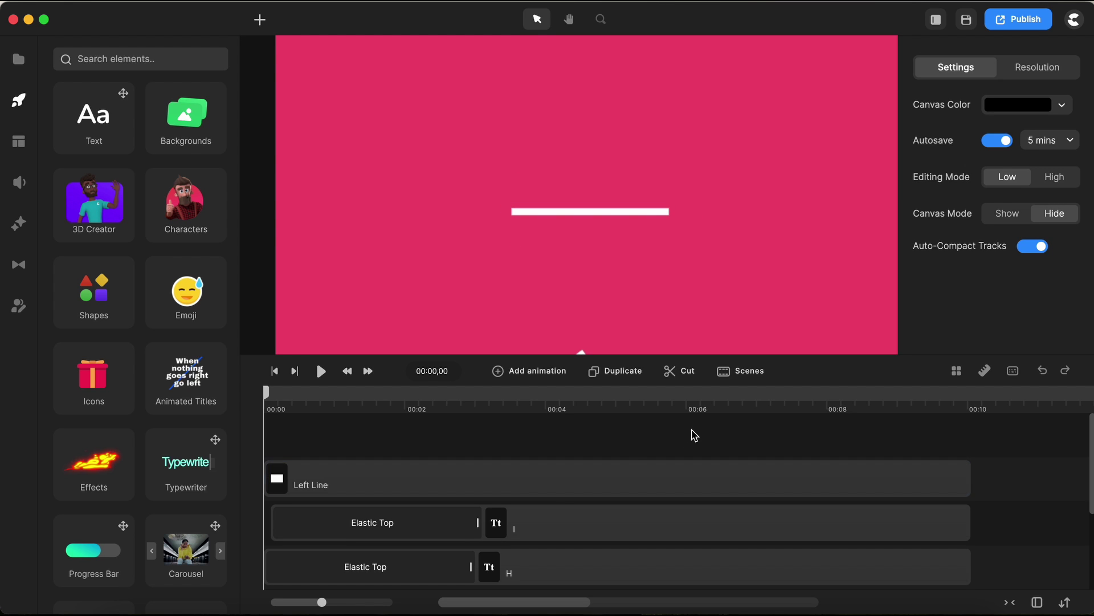
left_click(561, 489)
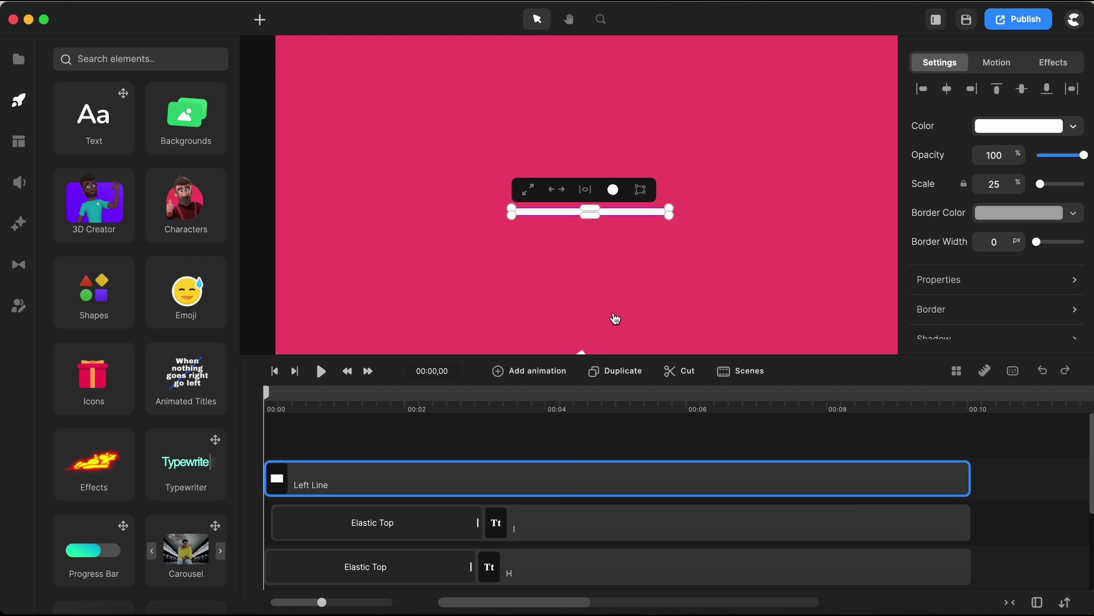
scroll(615, 315, "down", 5)
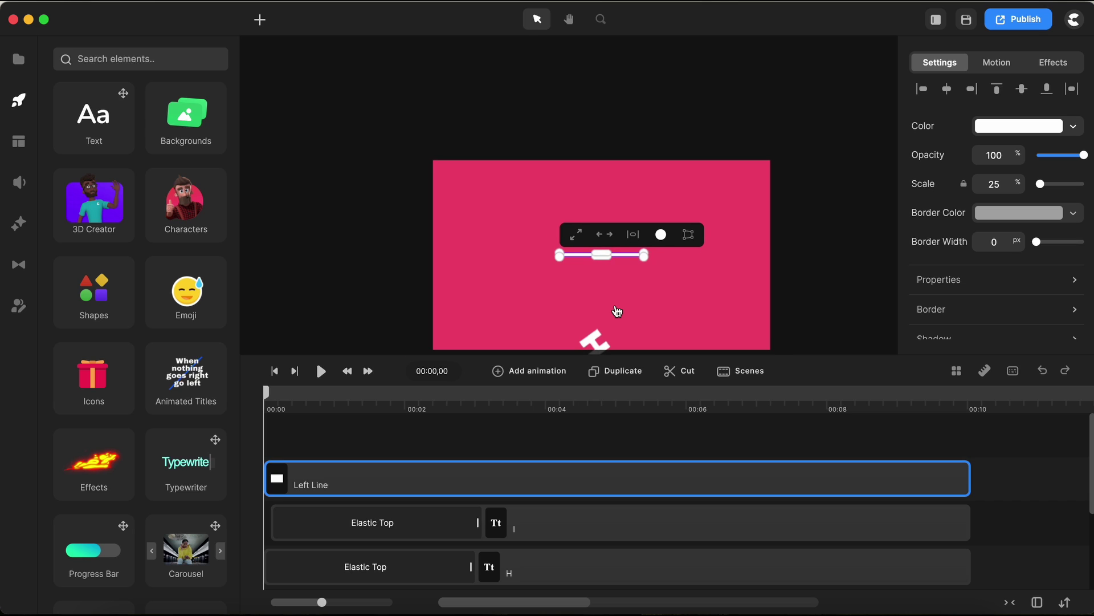
left_click(500, 408)
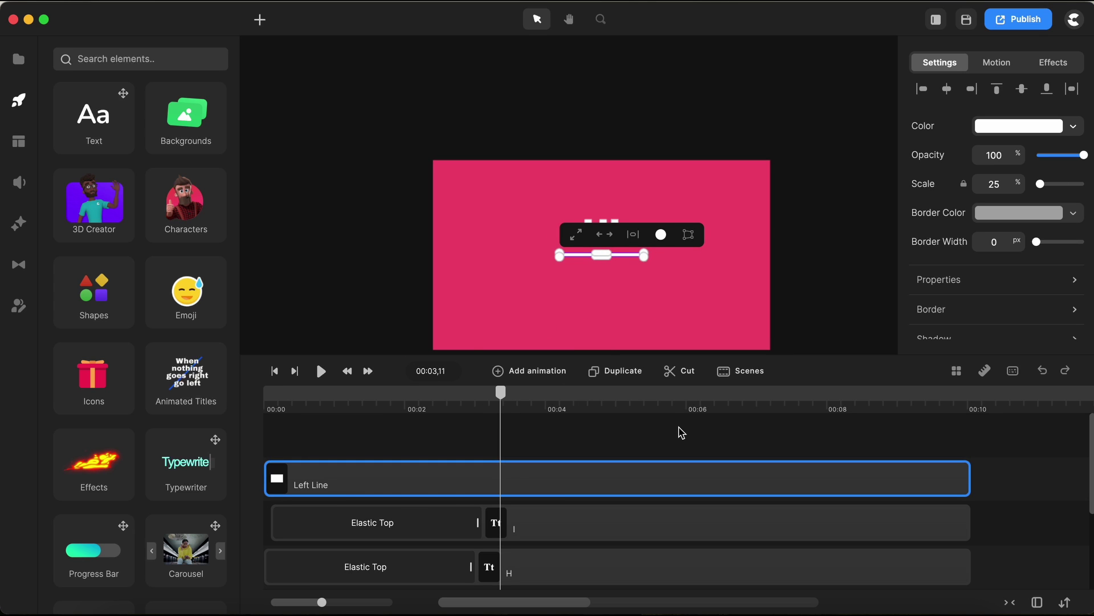
left_click(682, 433)
left_click(684, 494)
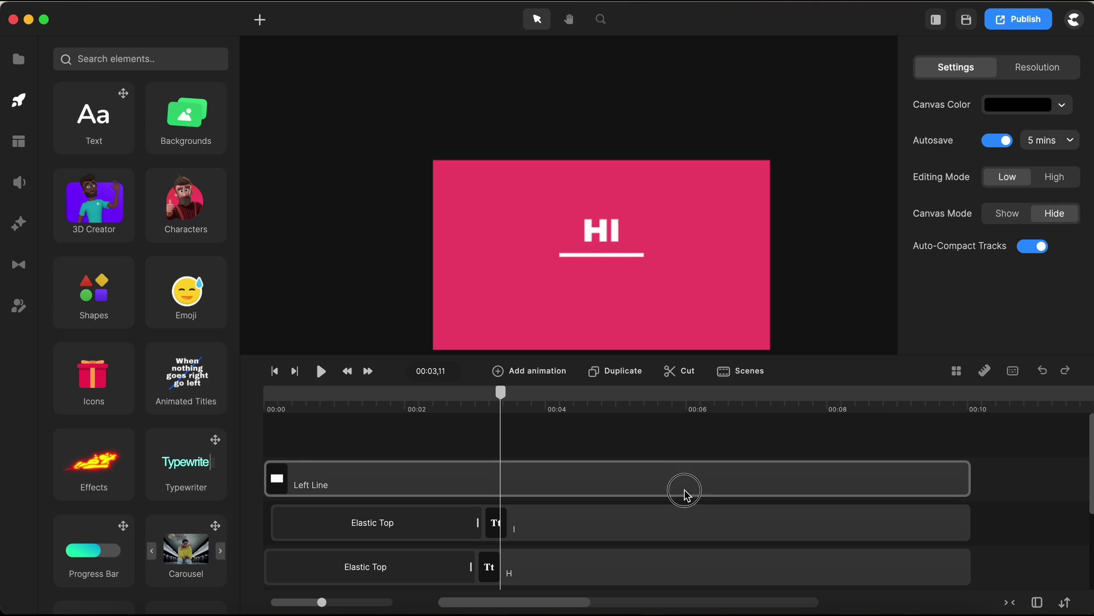
key("Down")
key("Down")
key("Down")
key("Down")
key("Down")
key("Down")
key("Down")
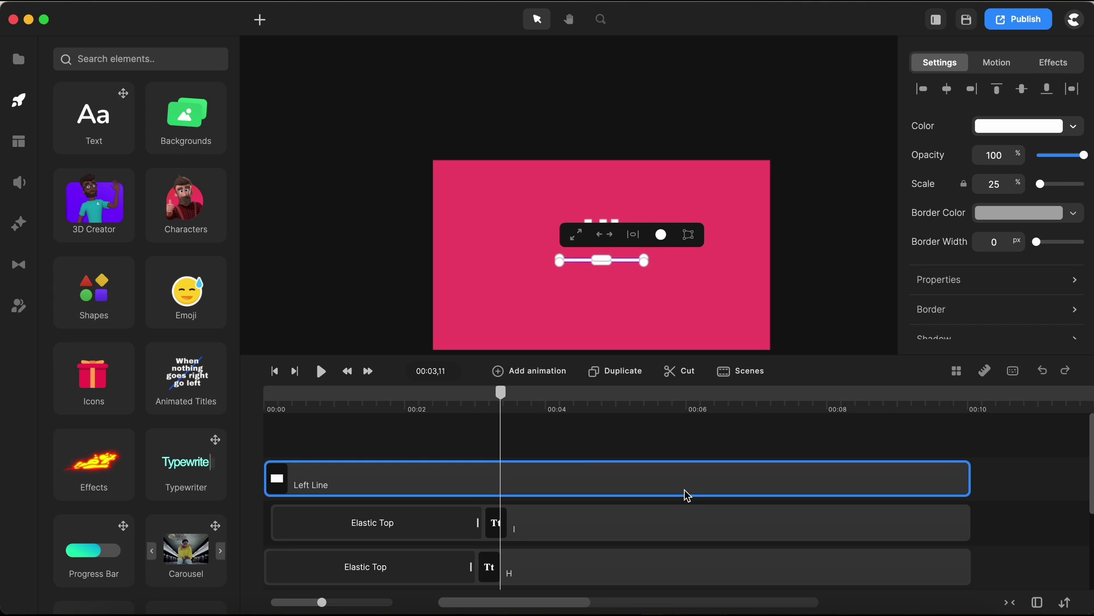
key("Down")
key("Down")
key("Down")
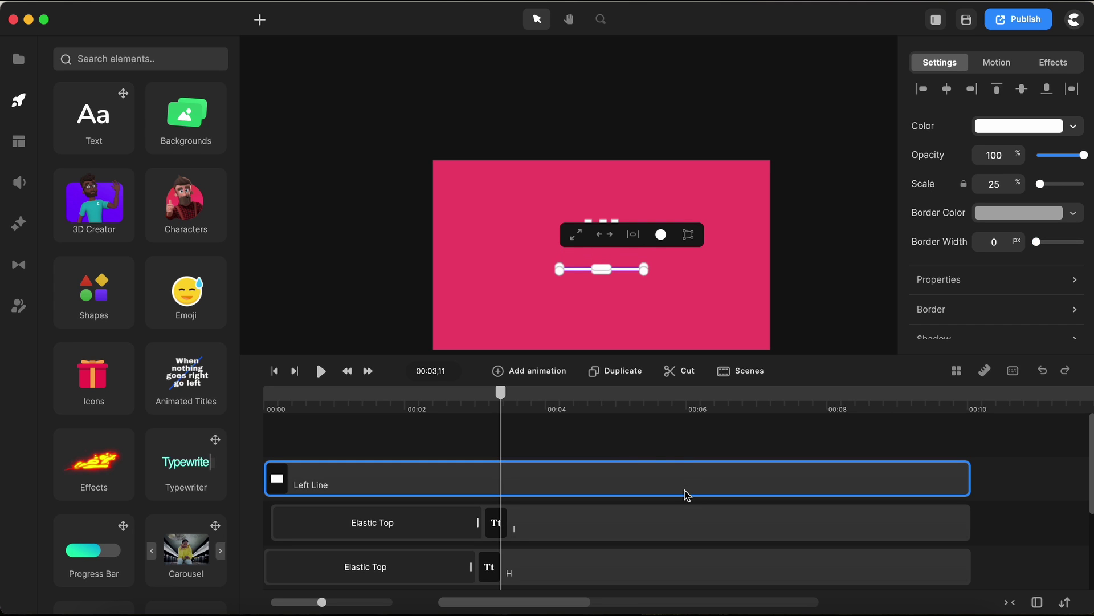
left_click(675, 448)
scroll(603, 293, "up", 3)
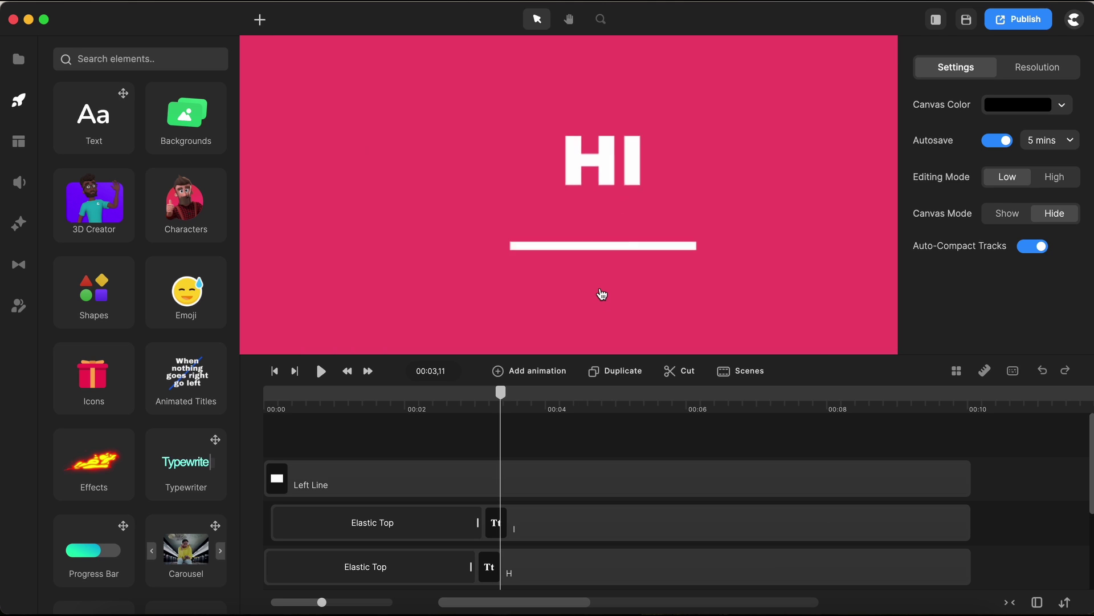
scroll(602, 294, "up", 2)
Thin Left Line slightly and shift it left so its right end meets the canvas centre.
left_click(615, 217)
scroll(616, 216, "up", 2)
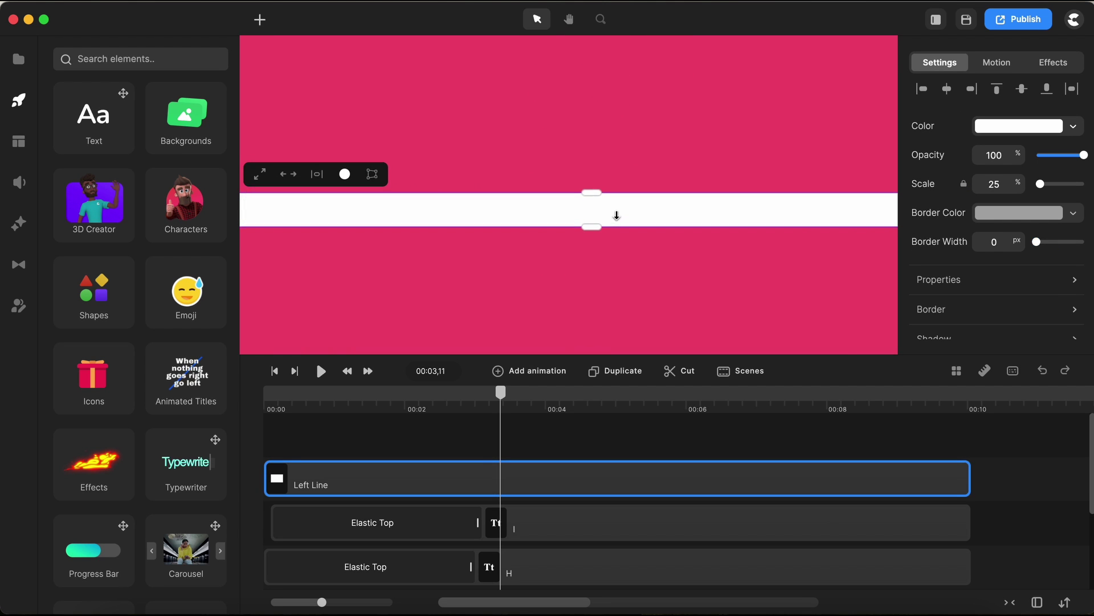
left_click_drag(590, 193, 591, 212)
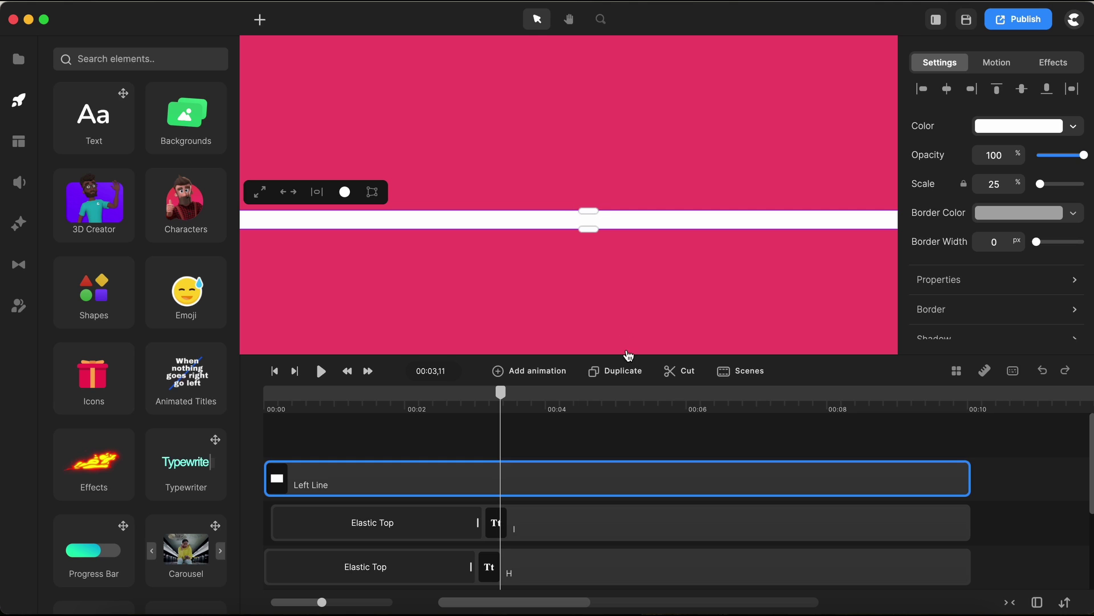
left_click(638, 432)
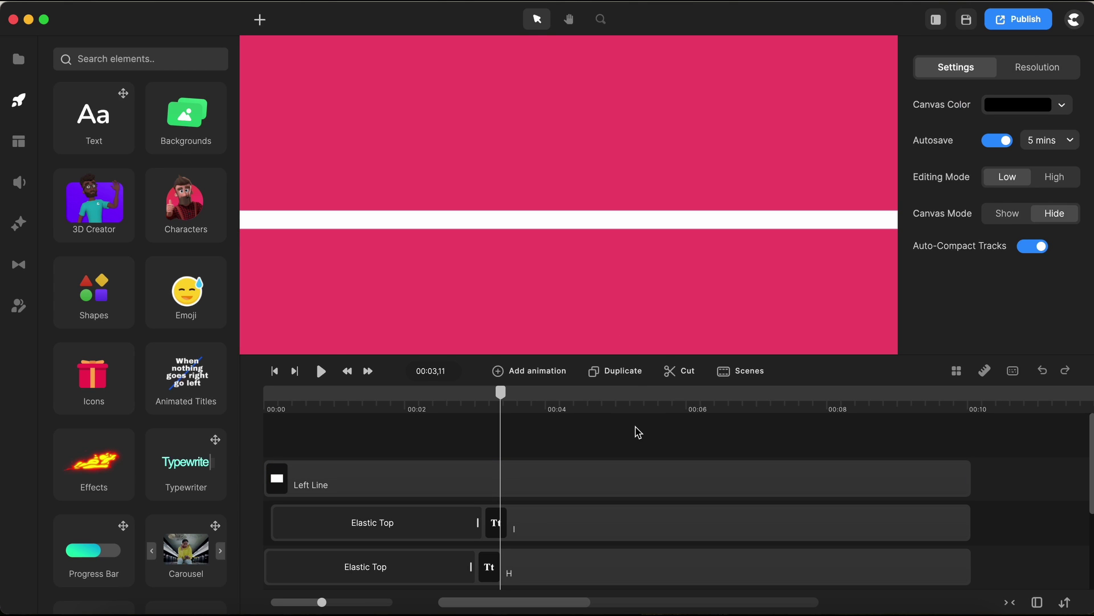
left_click(604, 490)
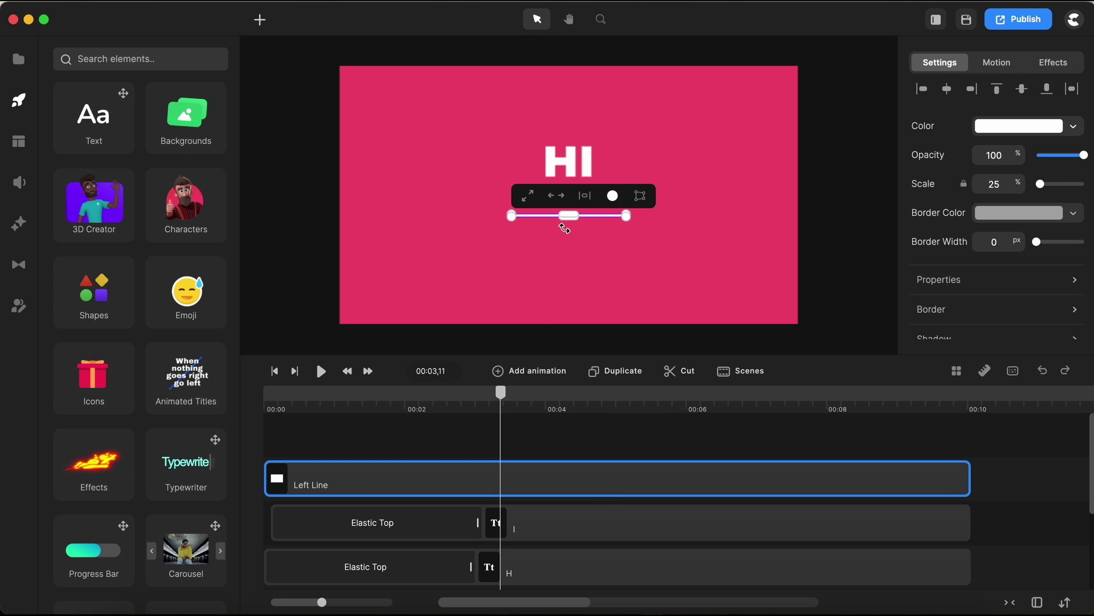
scroll(710, 152, "down", 2)
scroll(640, 240, "up", 5)
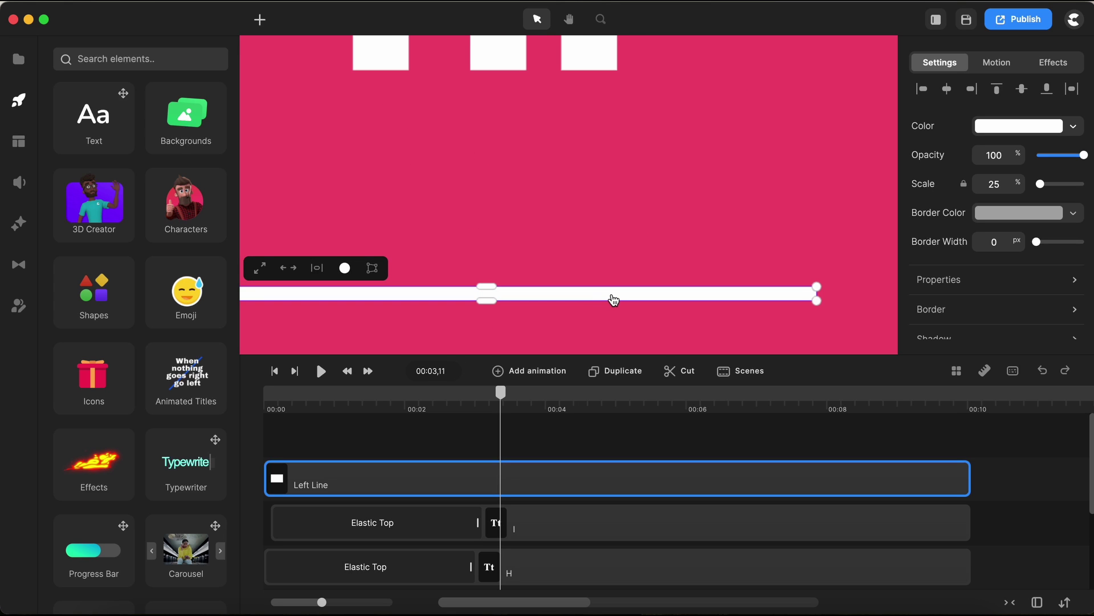
left_click_drag(614, 299, 340, 310)
left_click(605, 446)
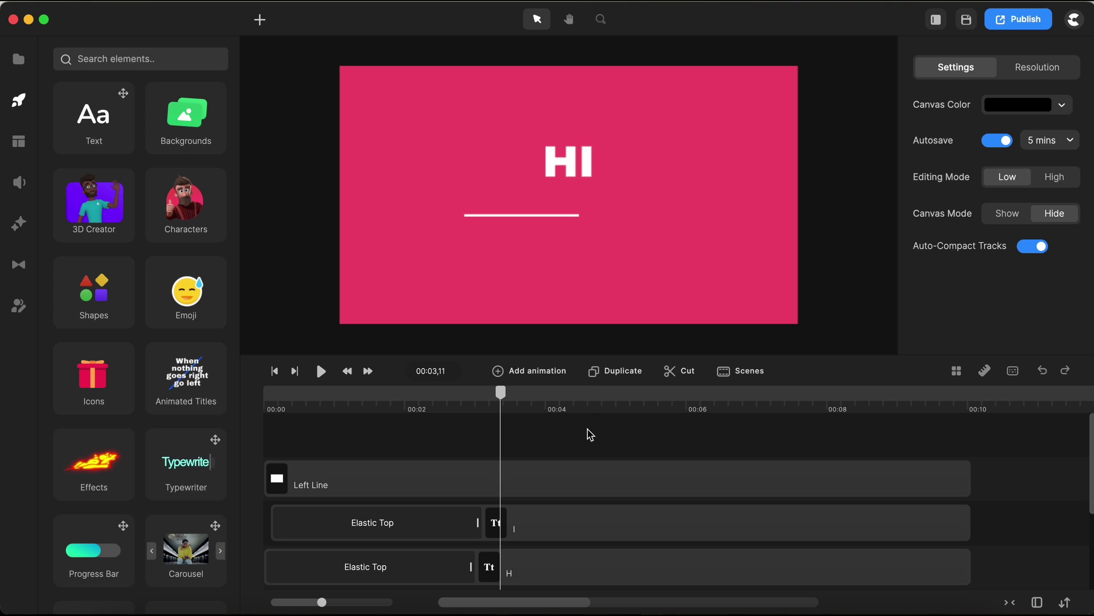
Add an Elastic In rotation animation to the Left Line, ending at 00:01,15.
left_click(580, 486)
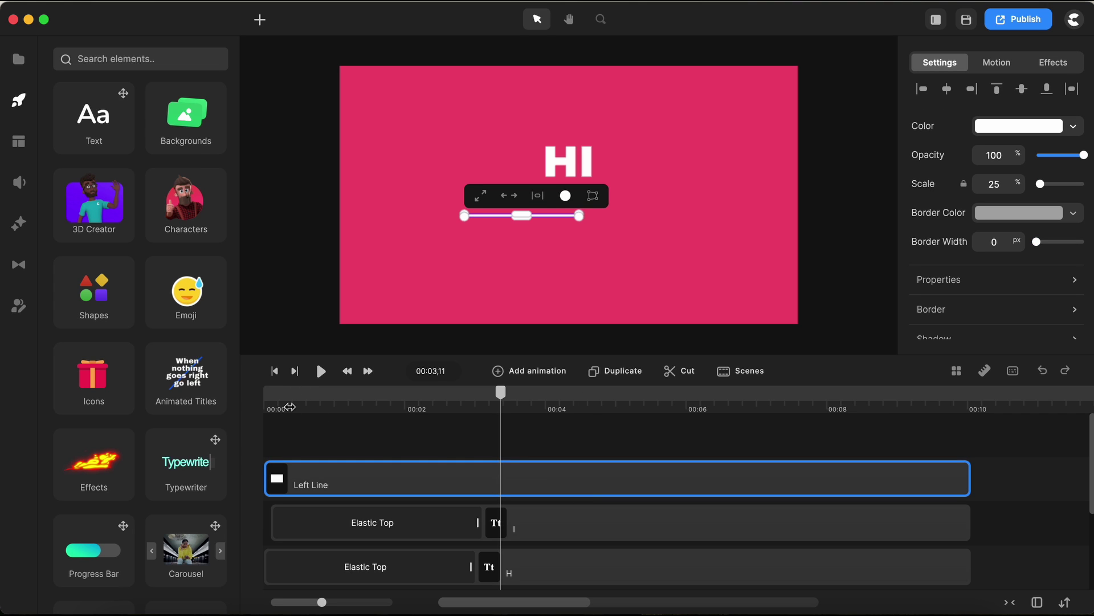
left_click(291, 406)
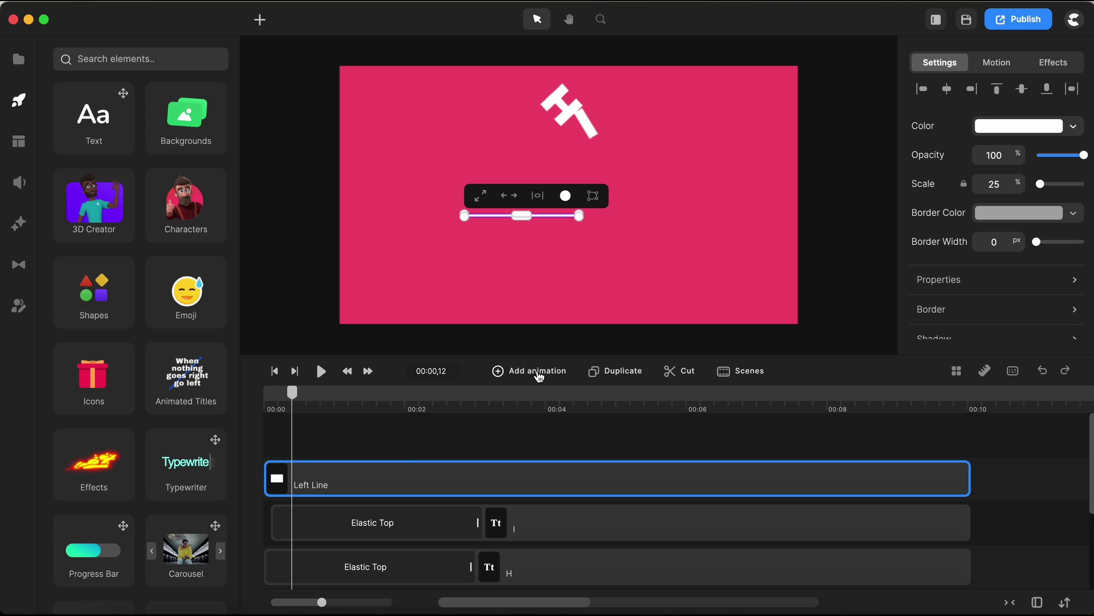
left_click(539, 376)
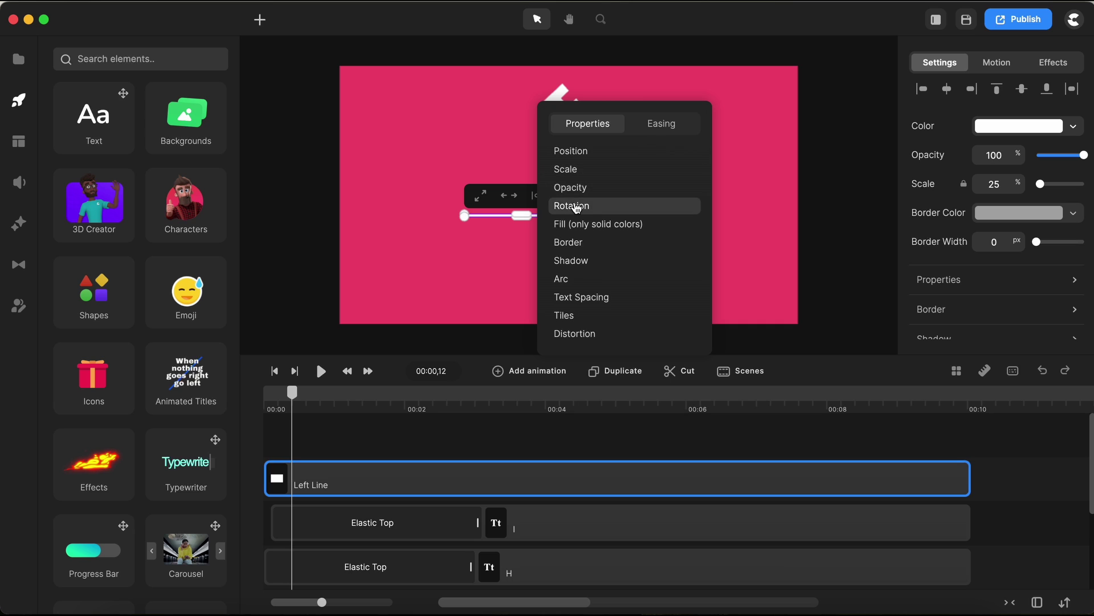
left_click(576, 207)
left_click(659, 126)
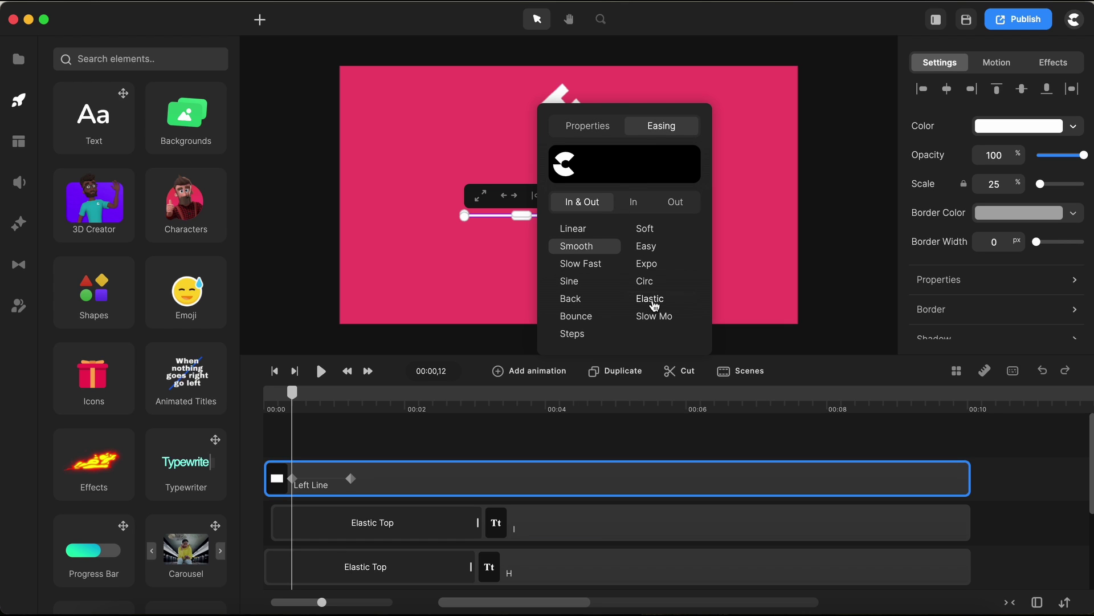
left_click(653, 301)
left_click(634, 205)
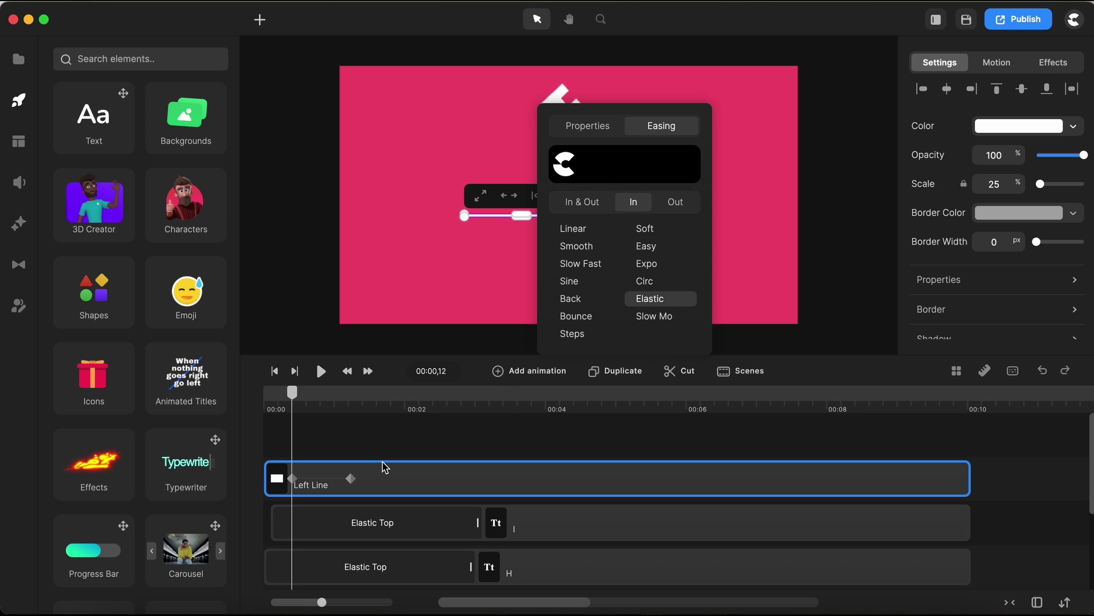
left_click_drag(350, 478, 370, 479)
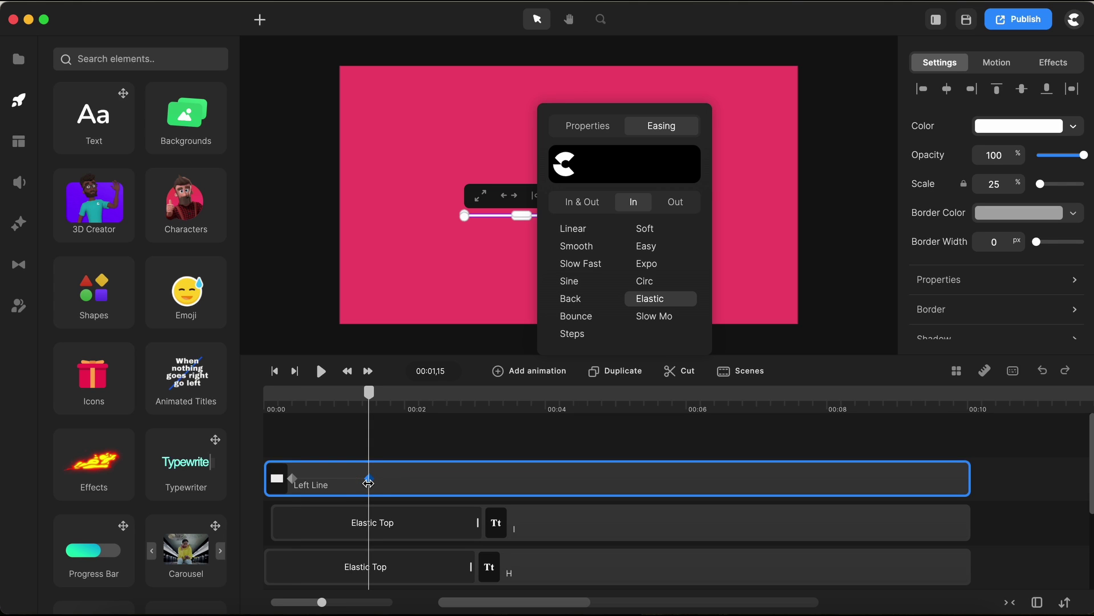
left_click(430, 440)
Set the Left Line's rotation to 9° at that end keyframe.
left_click(369, 478)
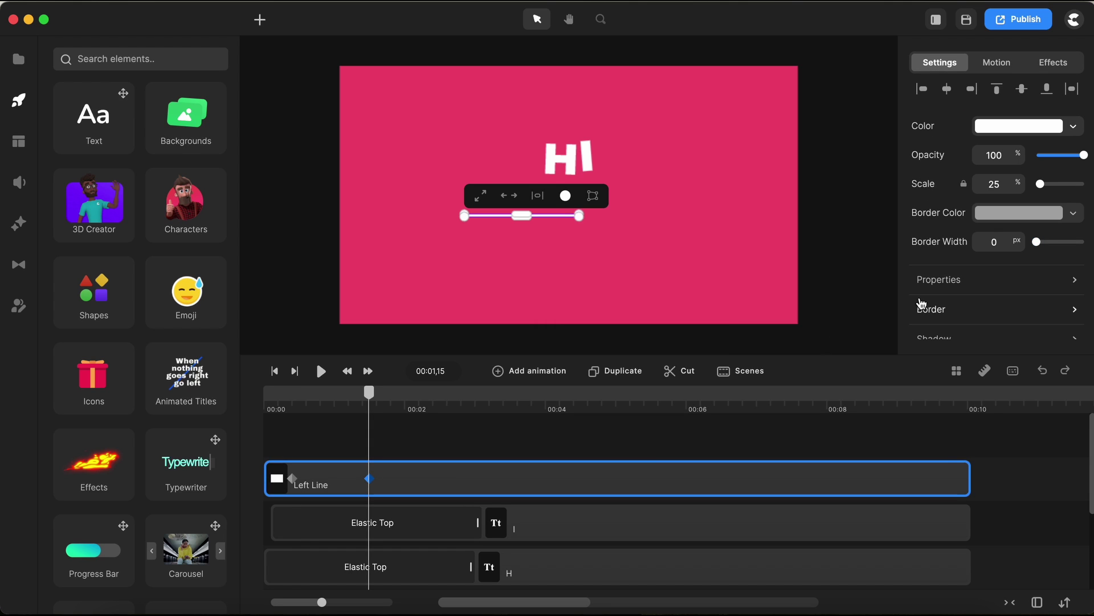
left_click(938, 280)
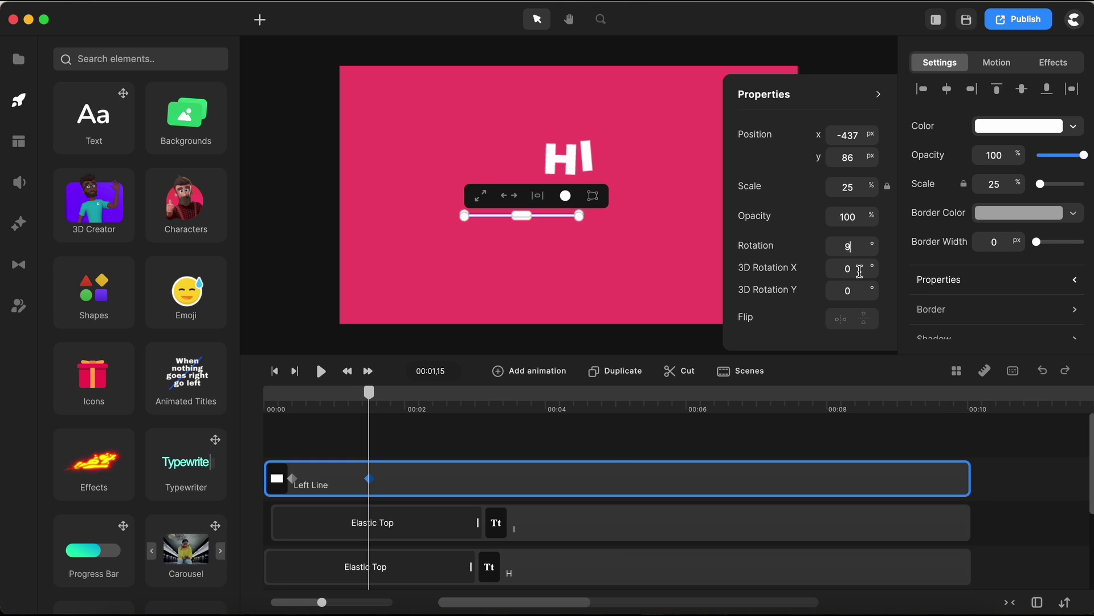
type("9")
key("Return")
left_click(659, 466)
scroll(525, 455, "up", 3)
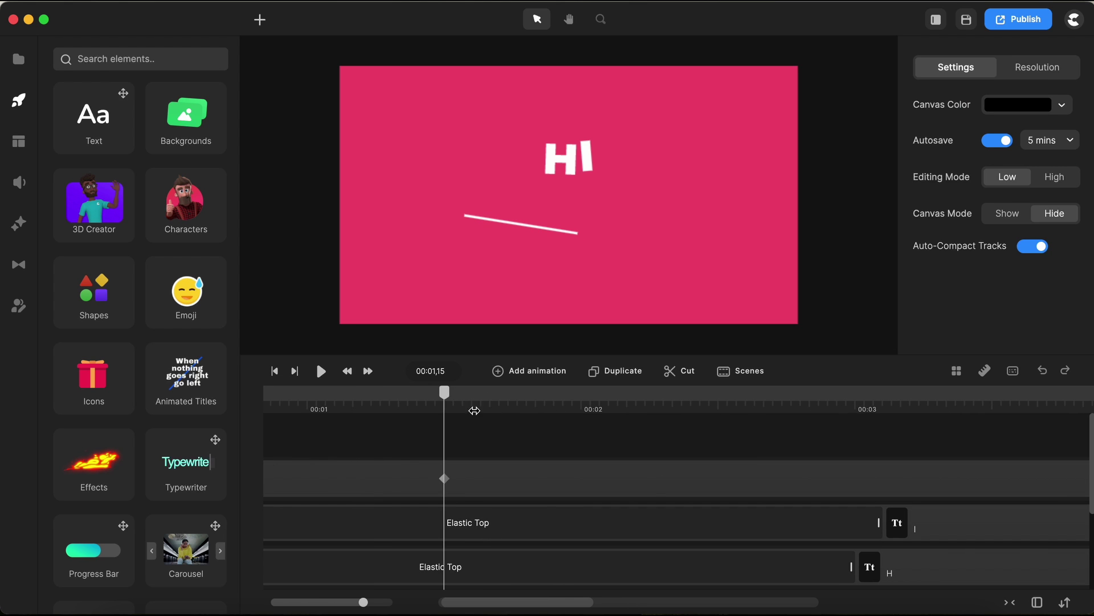
Add a linear rotation animation to the underline, ending at 00:01,22.
left_click(367, 370)
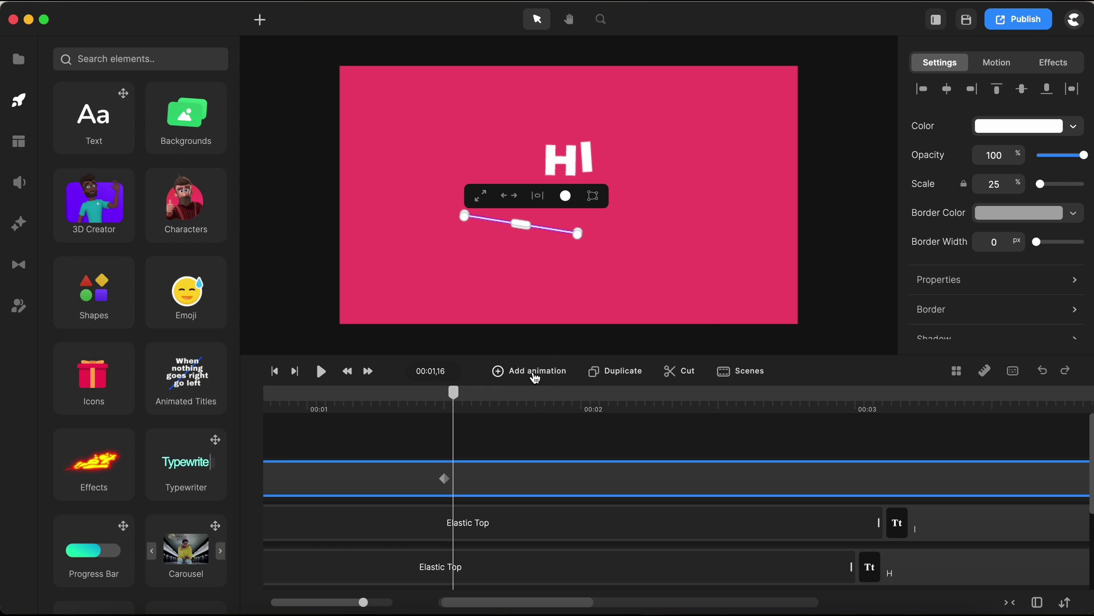
left_click(534, 376)
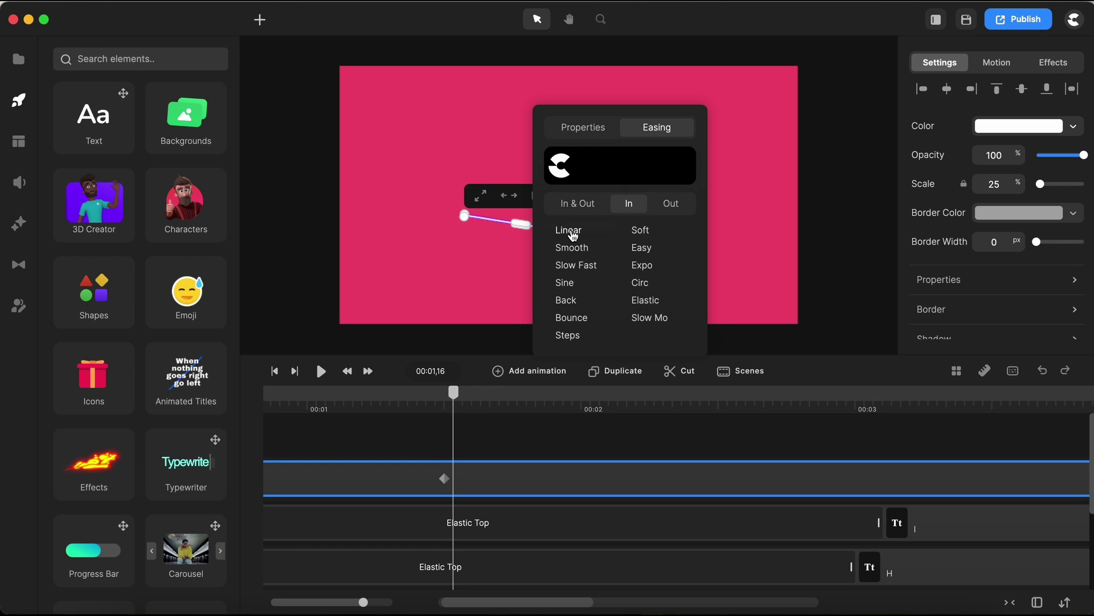
left_click(571, 231)
left_click(585, 127)
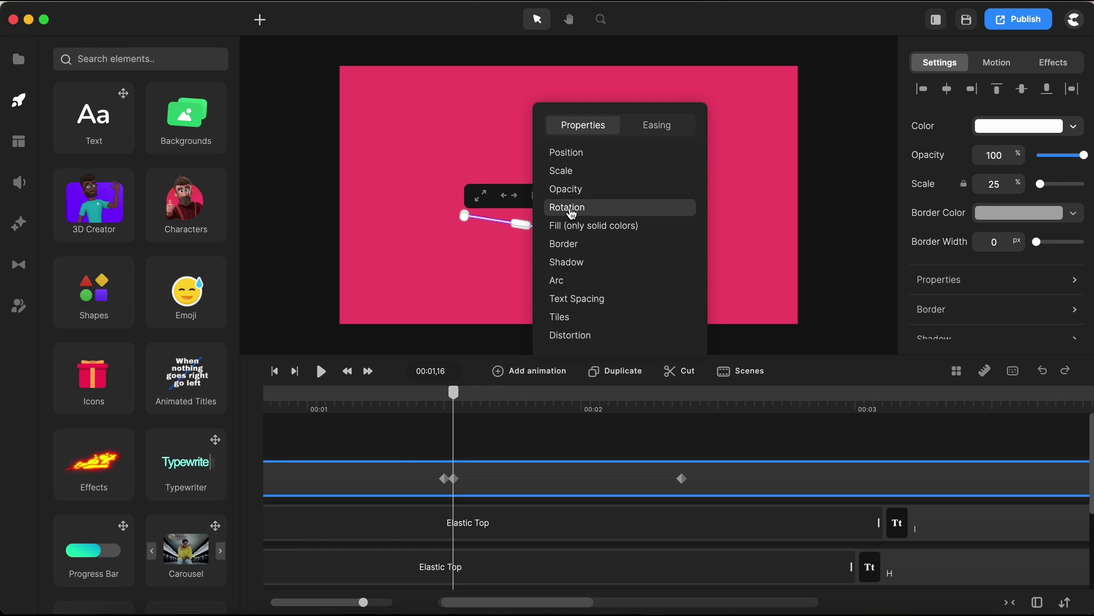
left_click_drag(682, 480, 570, 489)
left_click_drag(635, 410, 891, 394)
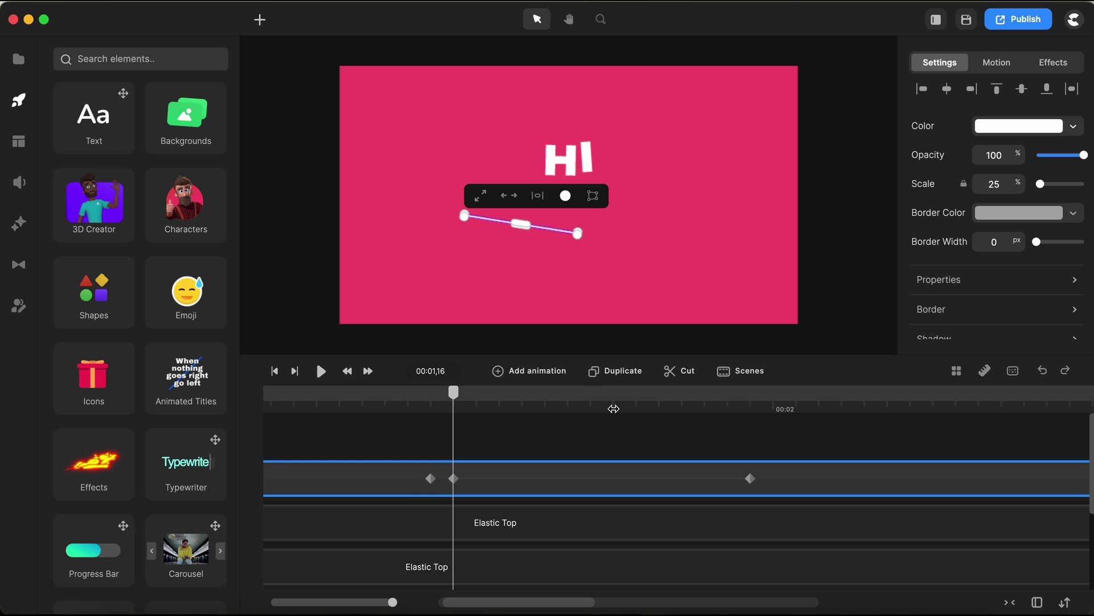
left_click(590, 402)
left_click_drag(750, 479, 590, 480)
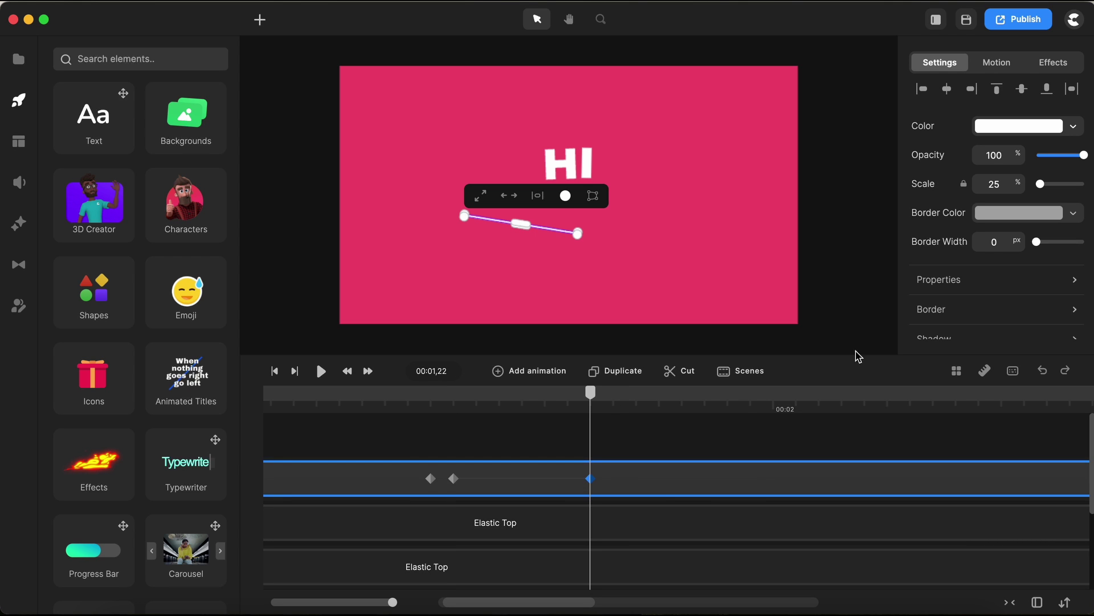
Set the underline's rotation to -8° at 00:01,22.
left_click(965, 282)
type("9")
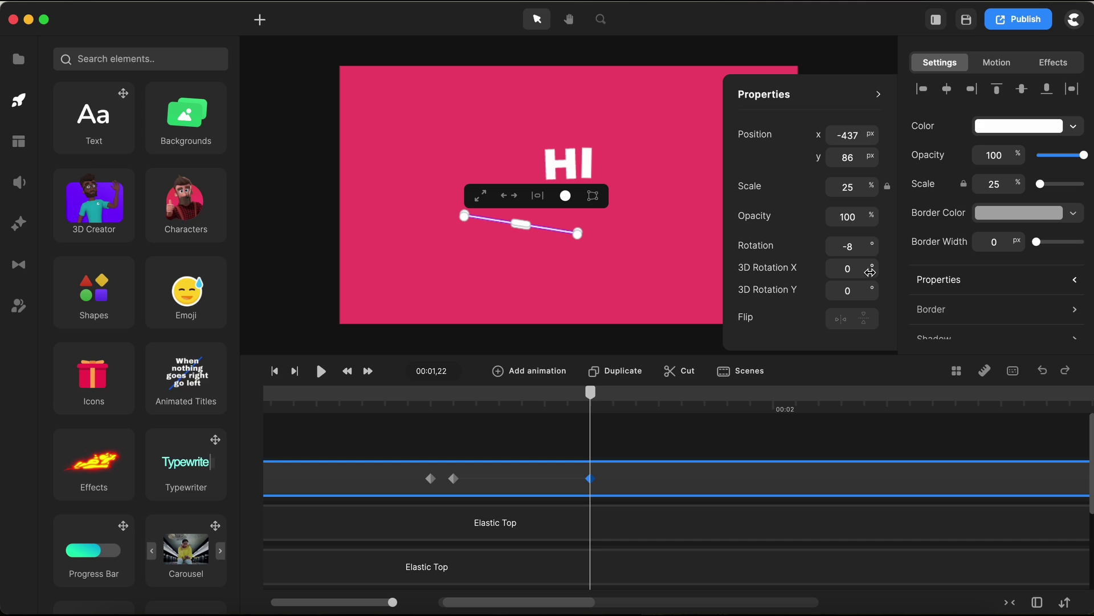
left_click(618, 439)
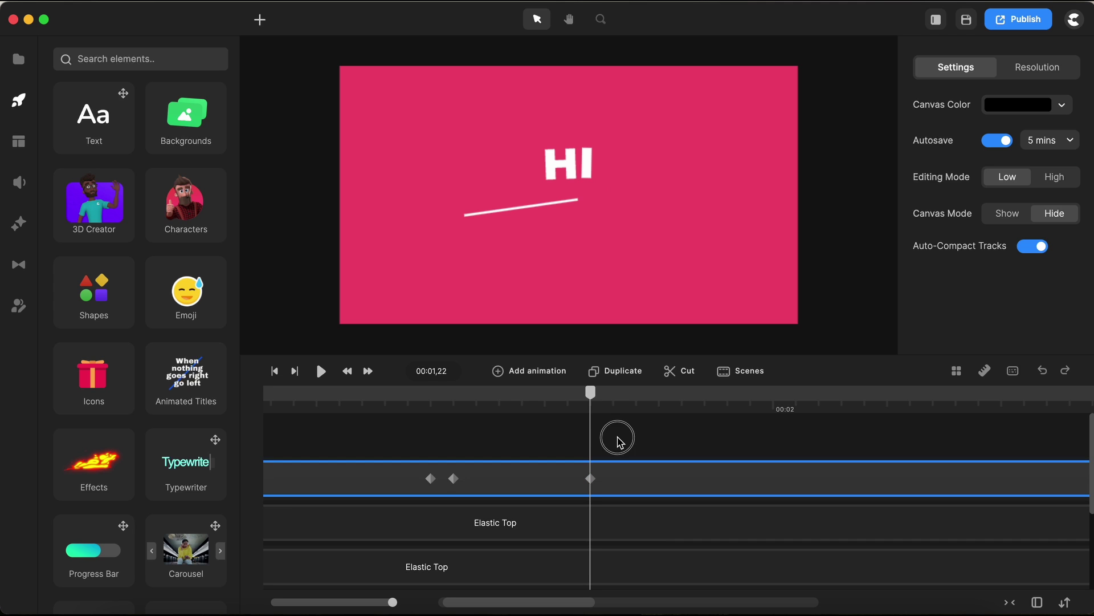
left_click(628, 479)
left_click(530, 478)
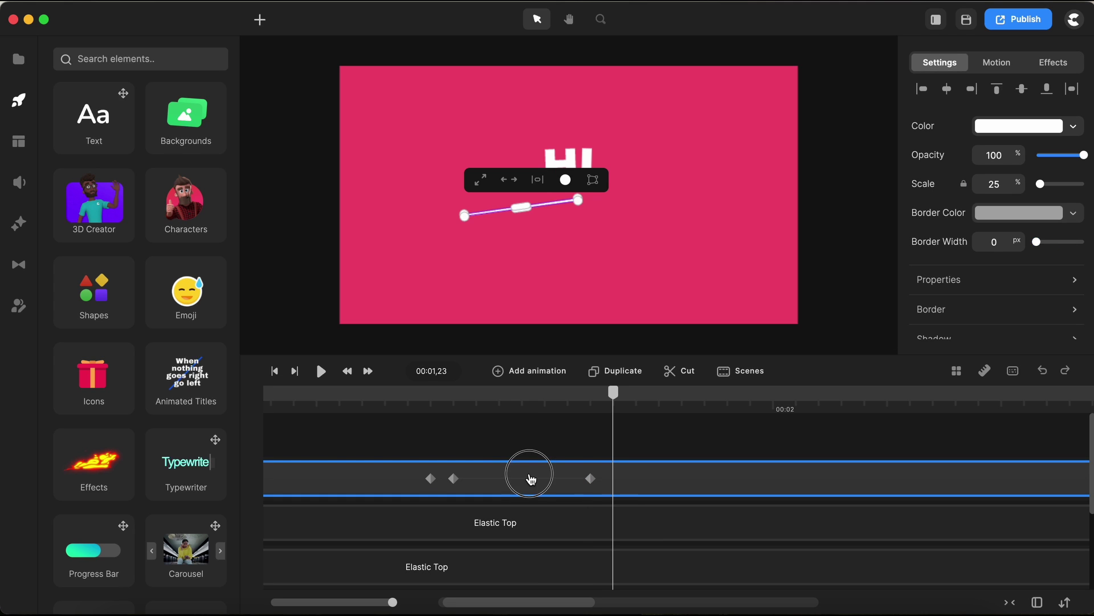
left_click(513, 481)
Add another linear rotation animation to the underline, ending at 00:02,03.
left_click(569, 305)
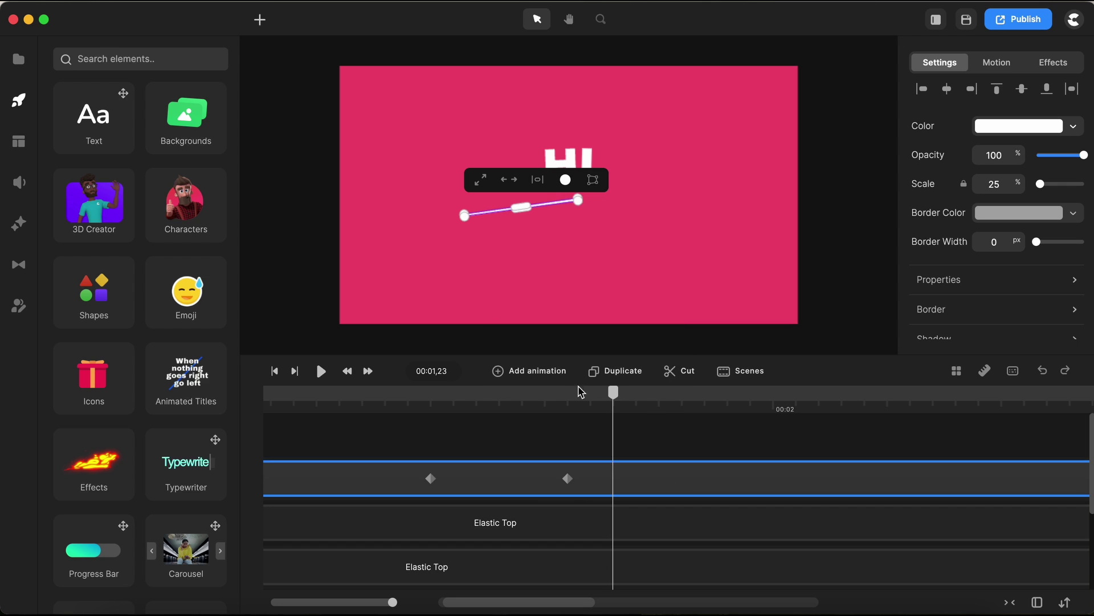
left_click(546, 374)
left_click(589, 207)
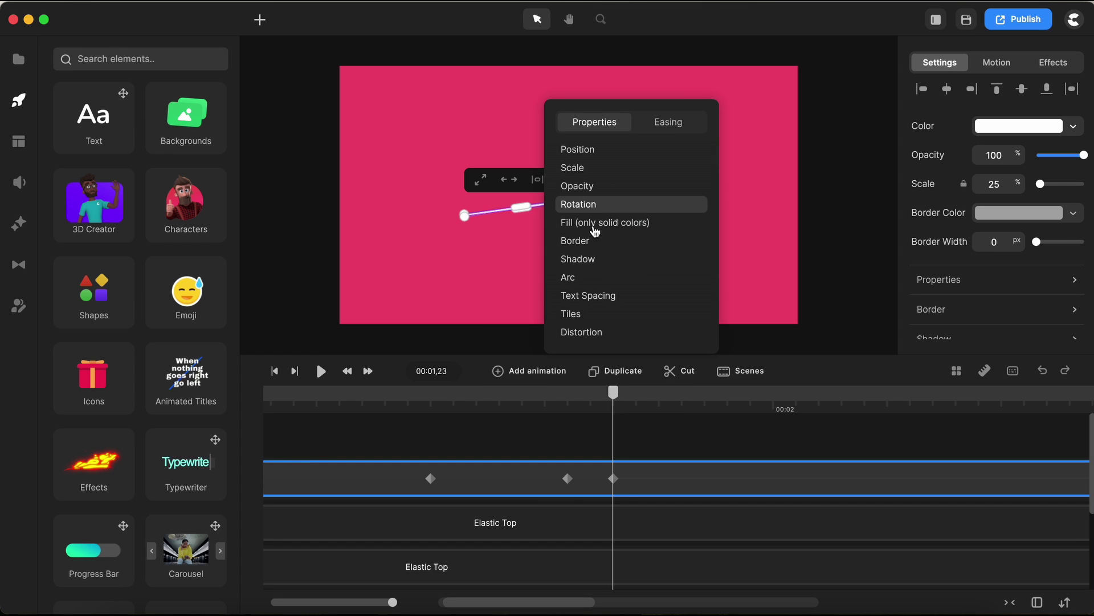
left_click(669, 123)
left_click(582, 228)
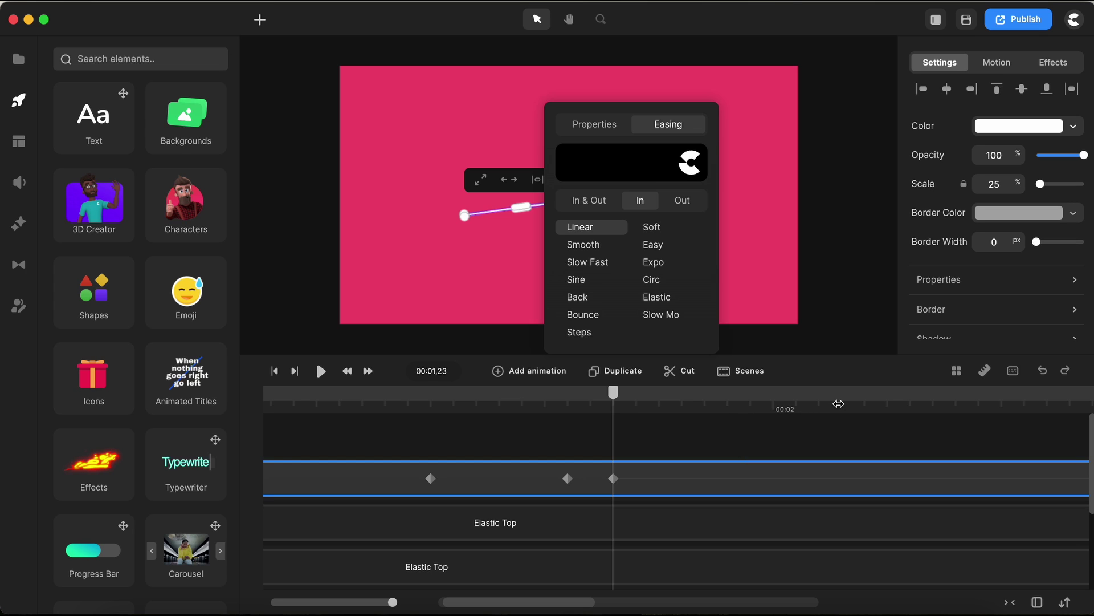
left_click(838, 404)
scroll(855, 427, "right", 5)
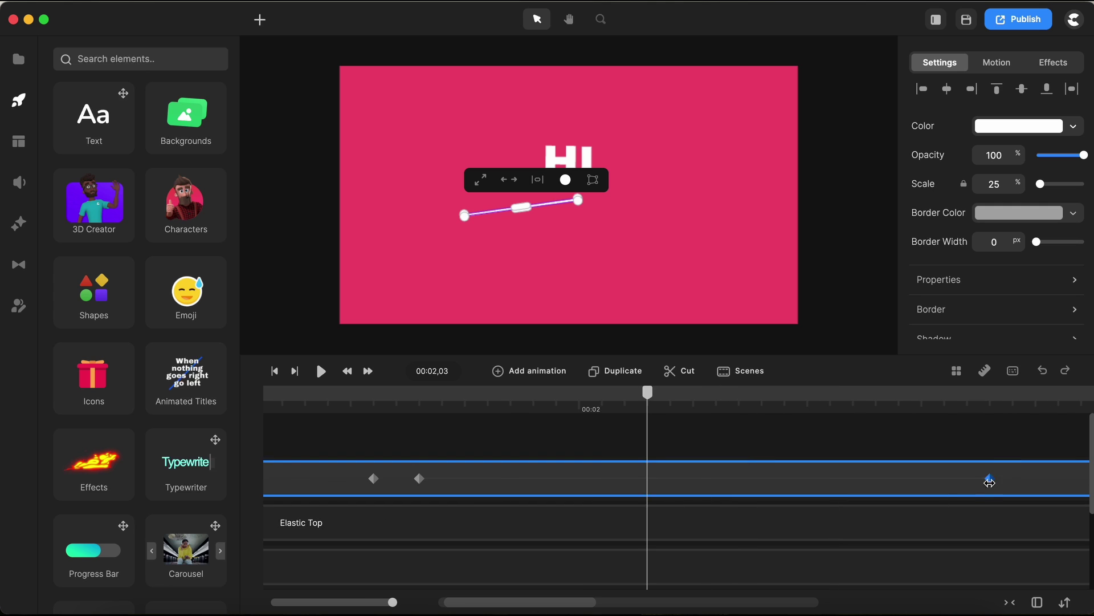
left_click_drag(990, 482, 655, 491)
scroll(692, 408, "down", 3)
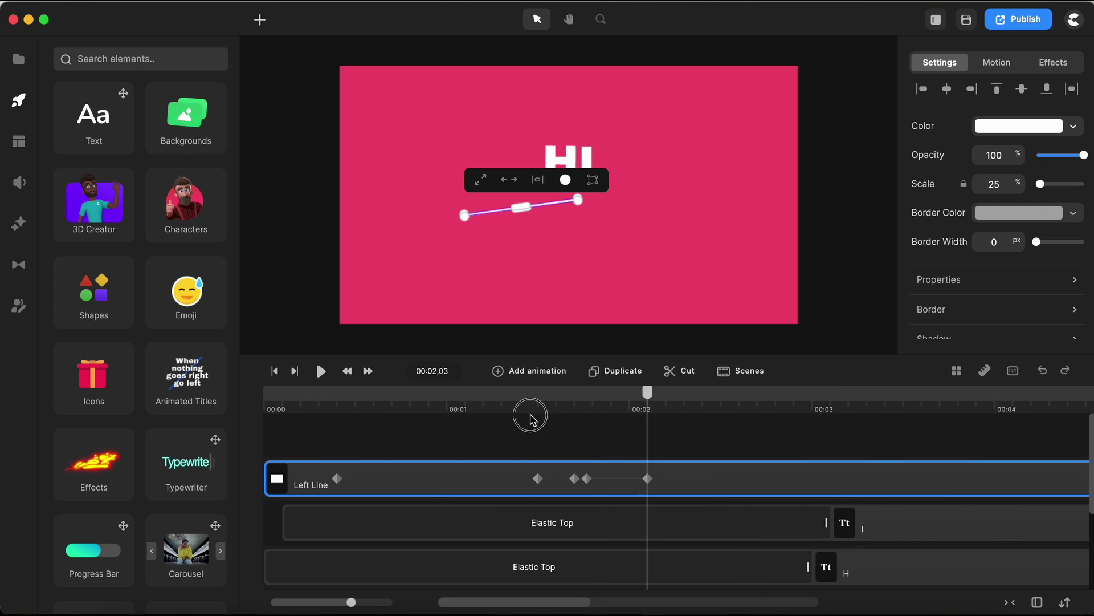
scroll(745, 449, "up", 3)
scroll(694, 471, "left", 3)
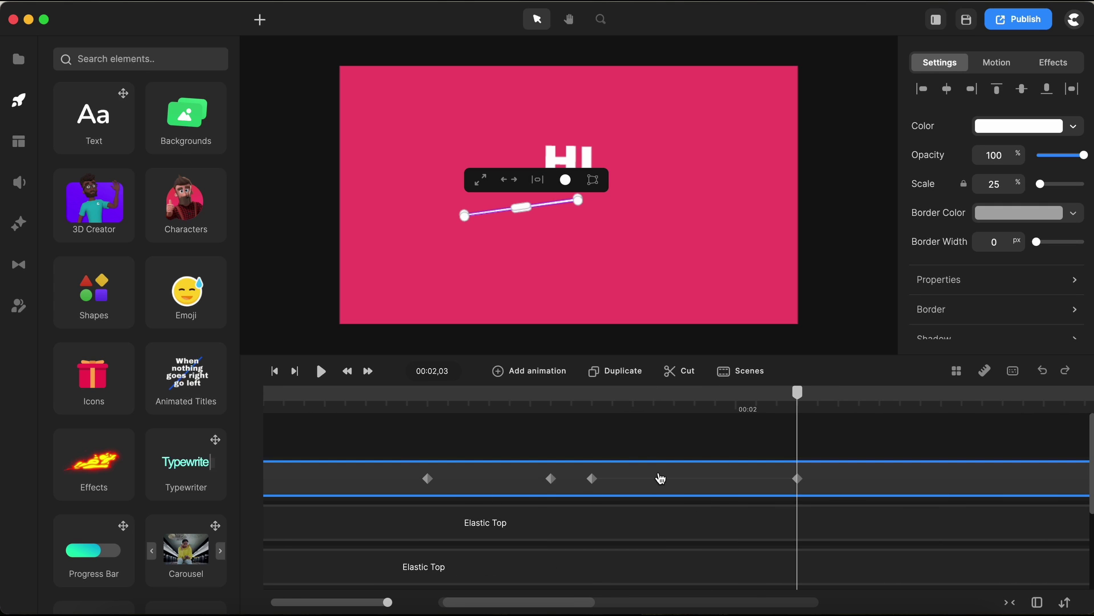
scroll(688, 481, "right", 1)
scroll(688, 482, "right", 6)
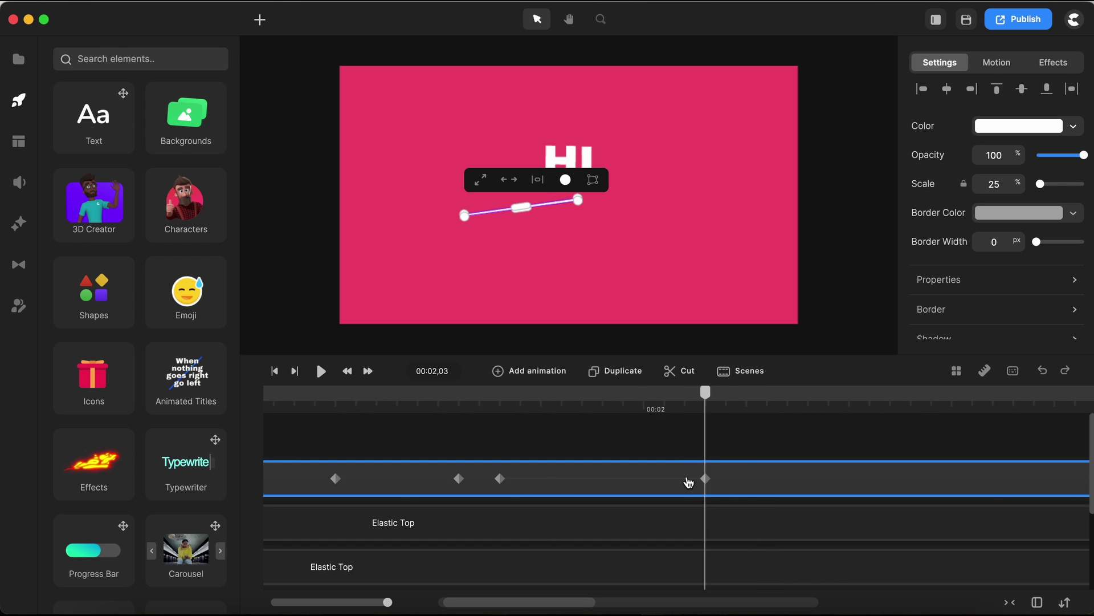
Set the rotation to 6° and shift that animation span slightly earlier.
left_click(961, 280)
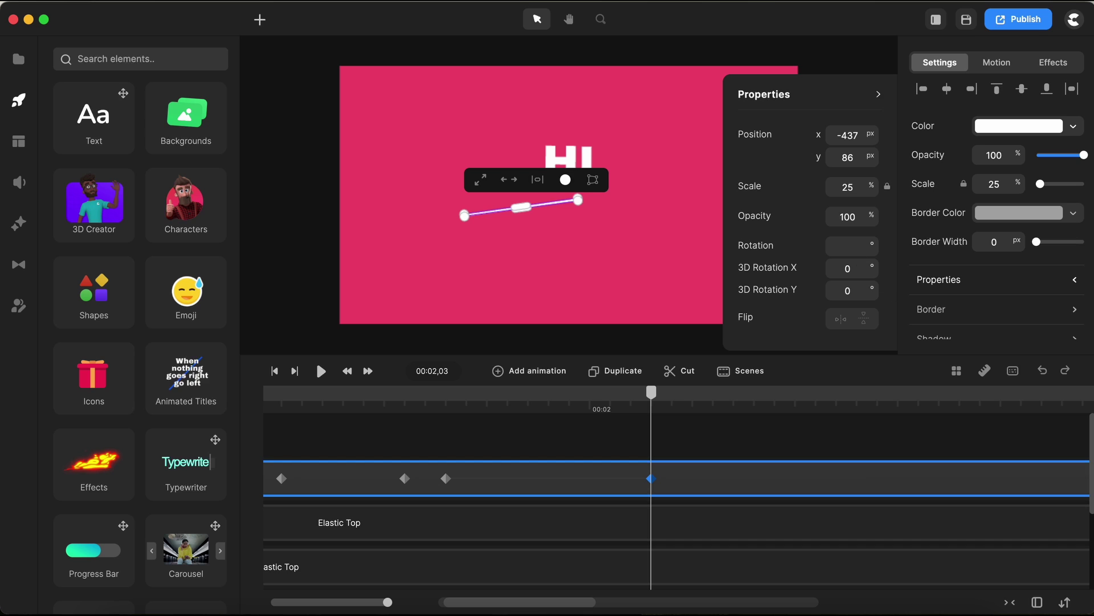
left_click(857, 269)
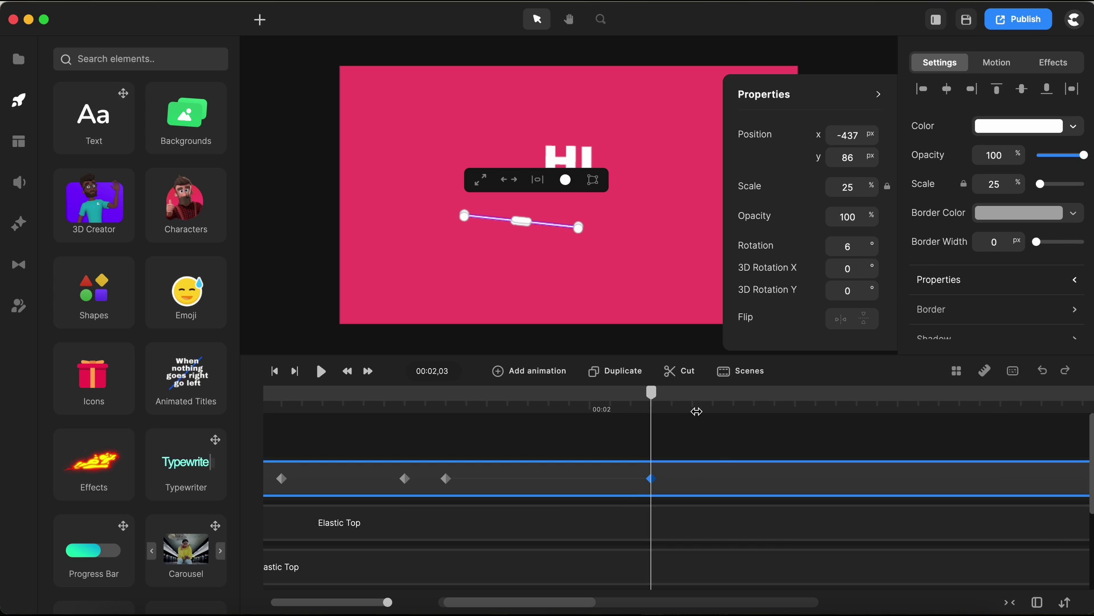
scroll(745, 472, "down", 3)
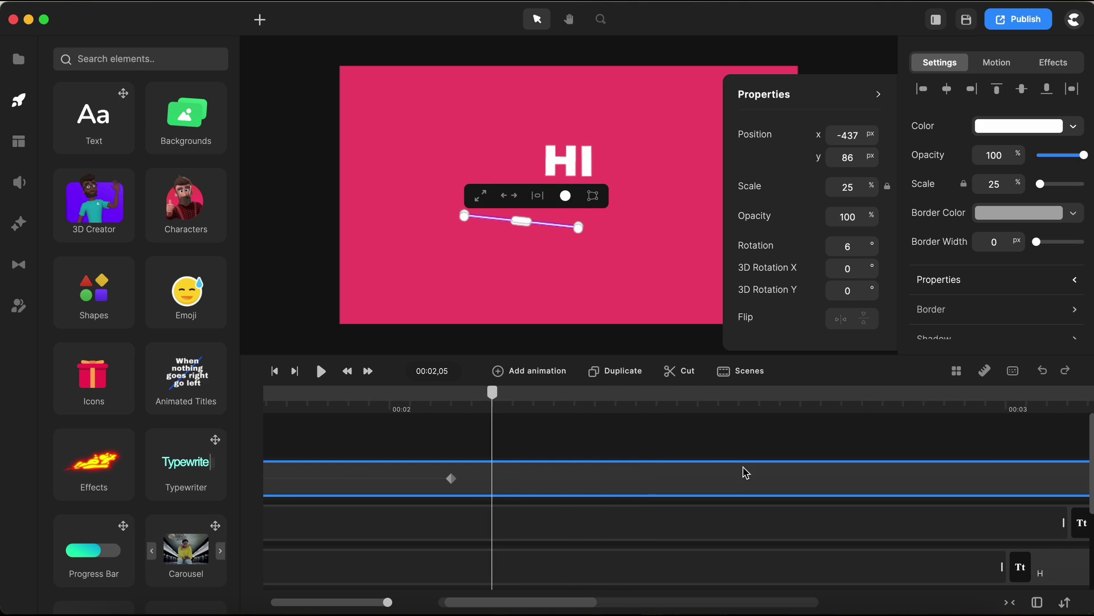
left_click(509, 505)
left_click_drag(489, 479, 437, 482)
left_click(661, 443)
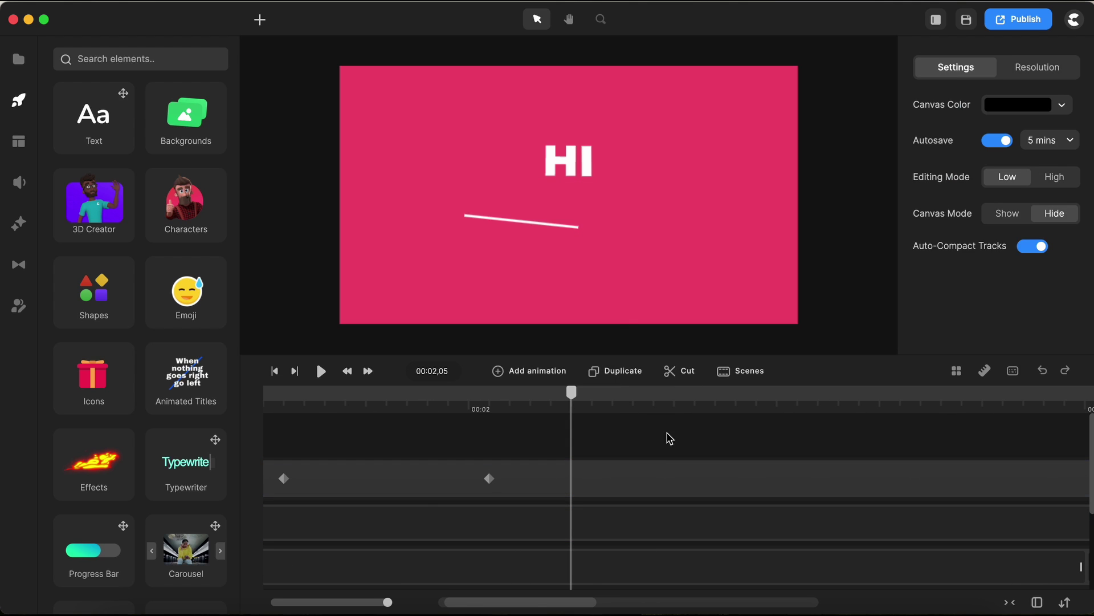
Add a linear rotation keyframe at 00:02,15 tilting the underline to -4°.
left_click(659, 476)
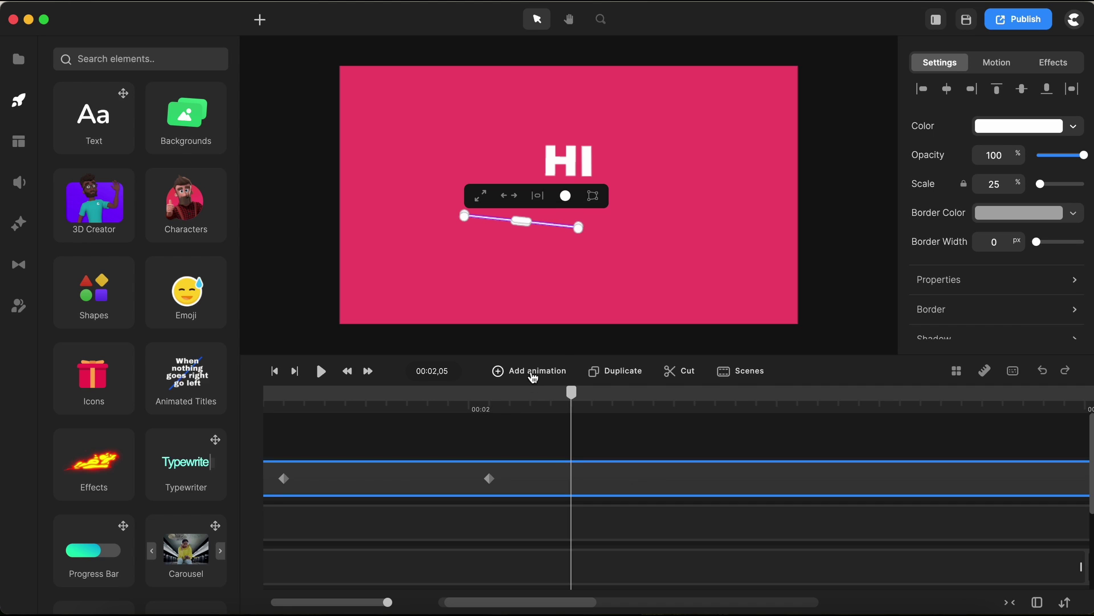
left_click(530, 371)
left_click(572, 230)
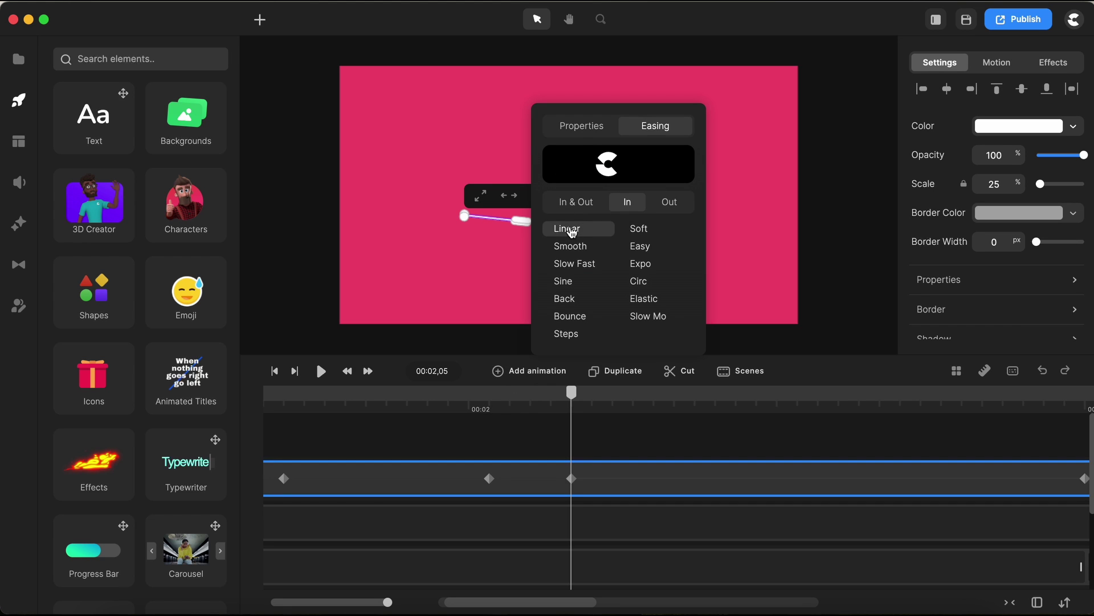
left_click(582, 125)
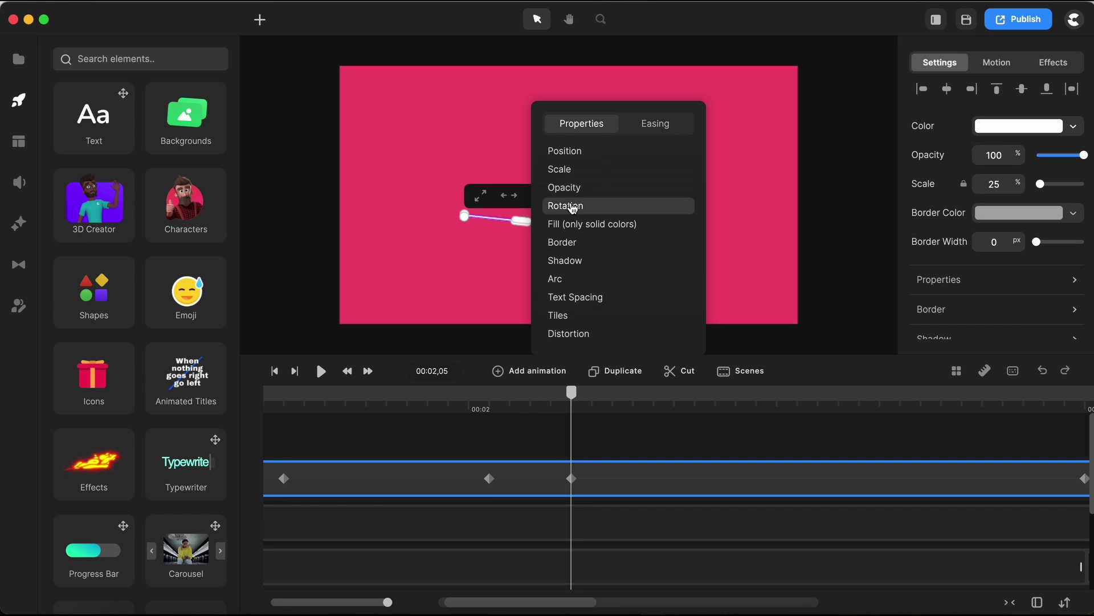
left_click(572, 207)
scroll(613, 409, "left", 3)
left_click(890, 407)
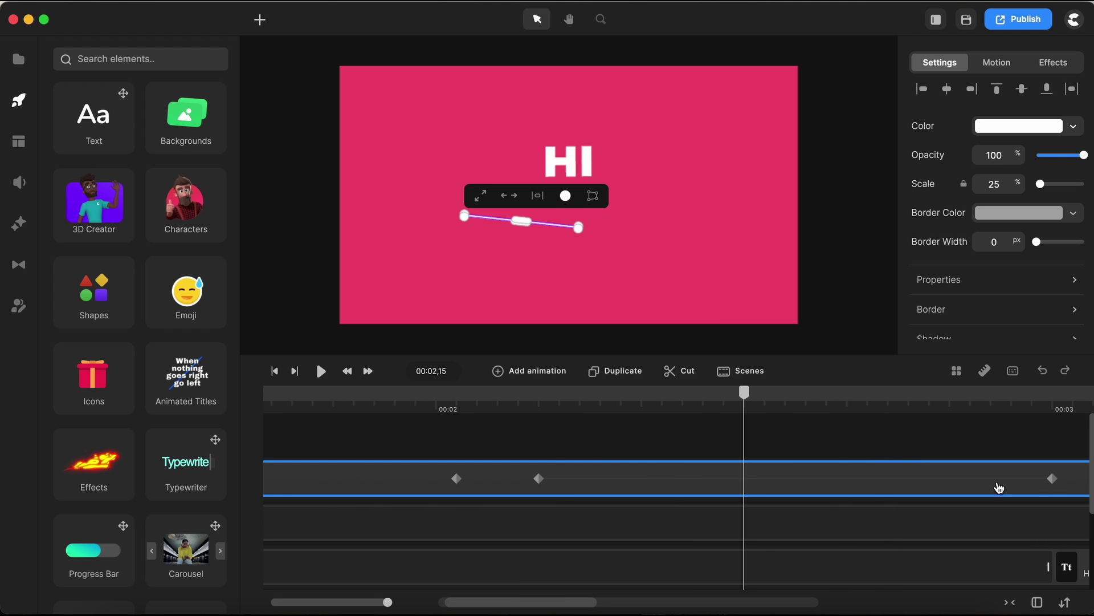
left_click(936, 288)
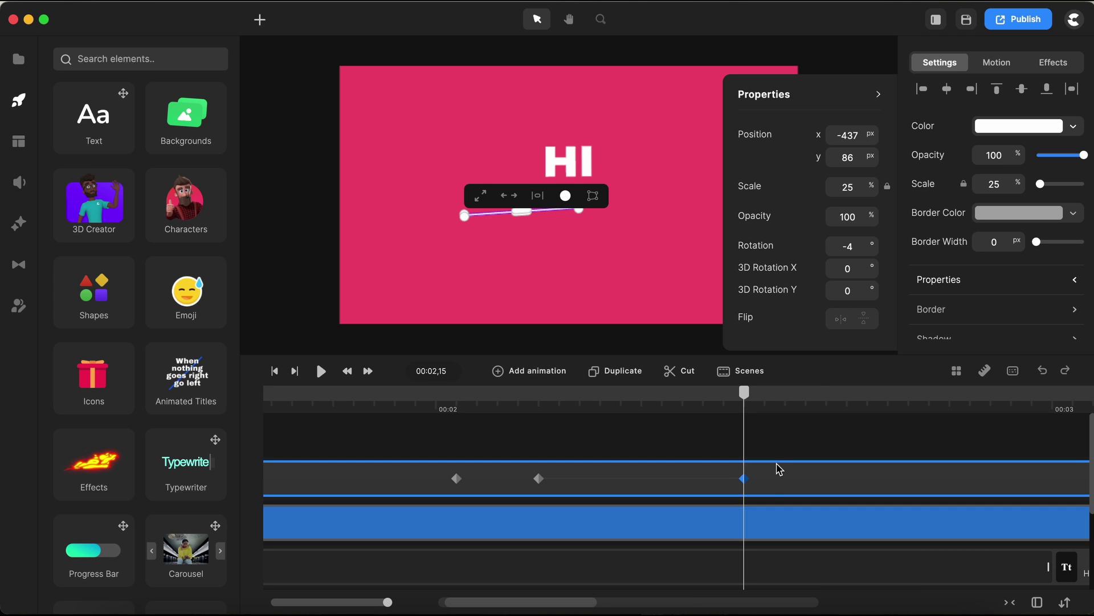
left_click(696, 481)
Reselect the underline and open its list of properties to animate.
left_click(838, 430)
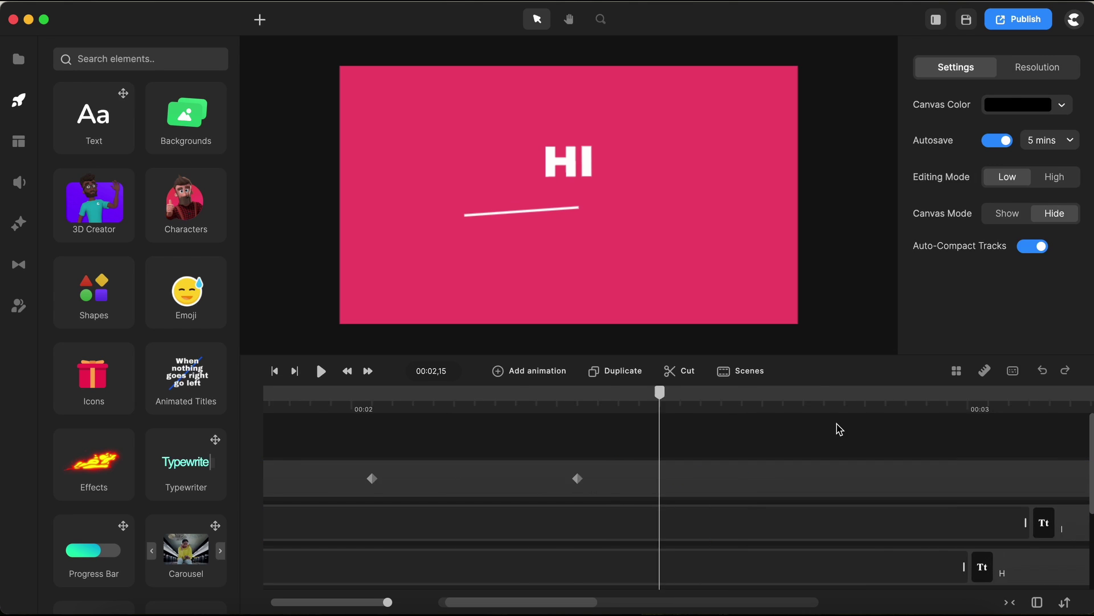
scroll(630, 464, "right", 3)
left_click(630, 464)
left_click(533, 373)
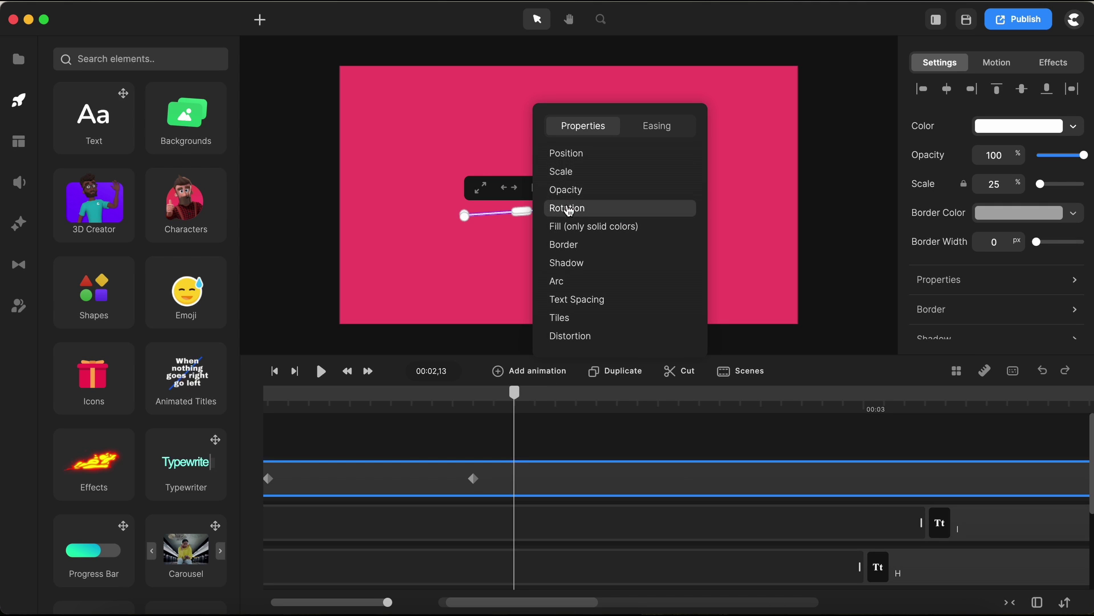
Add a linear rotation keyframe at 00:02,25 turning the underline to 2°.
left_click(660, 125)
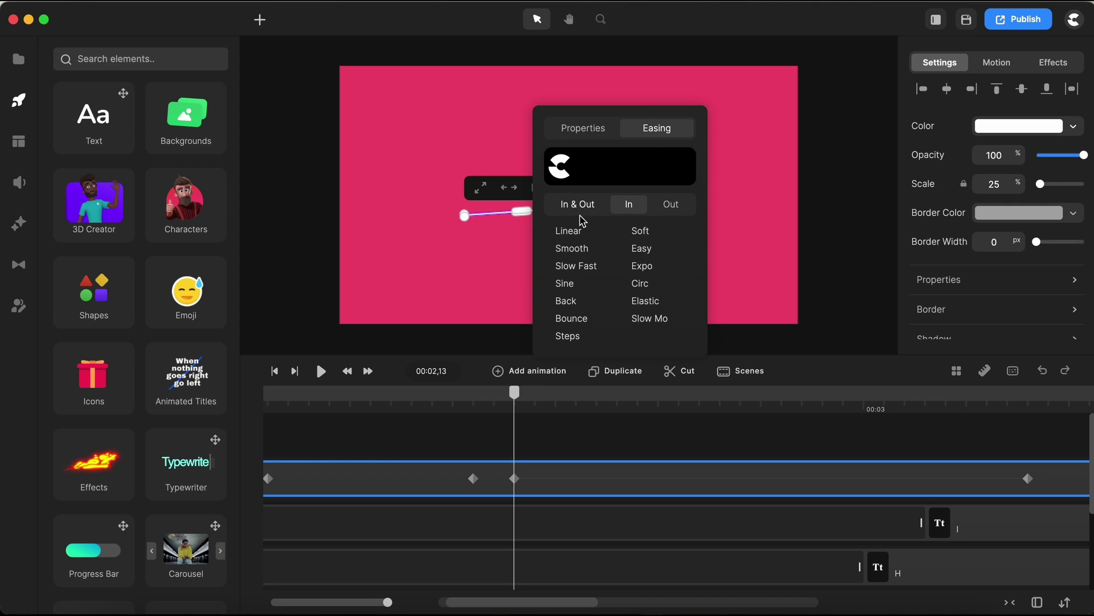
left_click(570, 231)
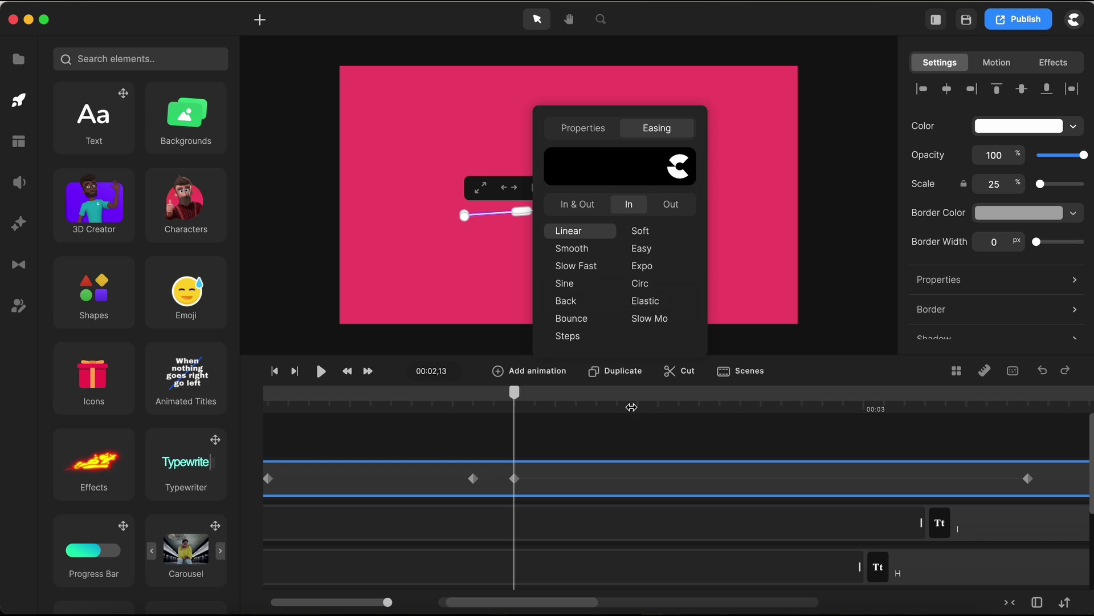
left_click(761, 396)
left_click_drag(1028, 478, 767, 492)
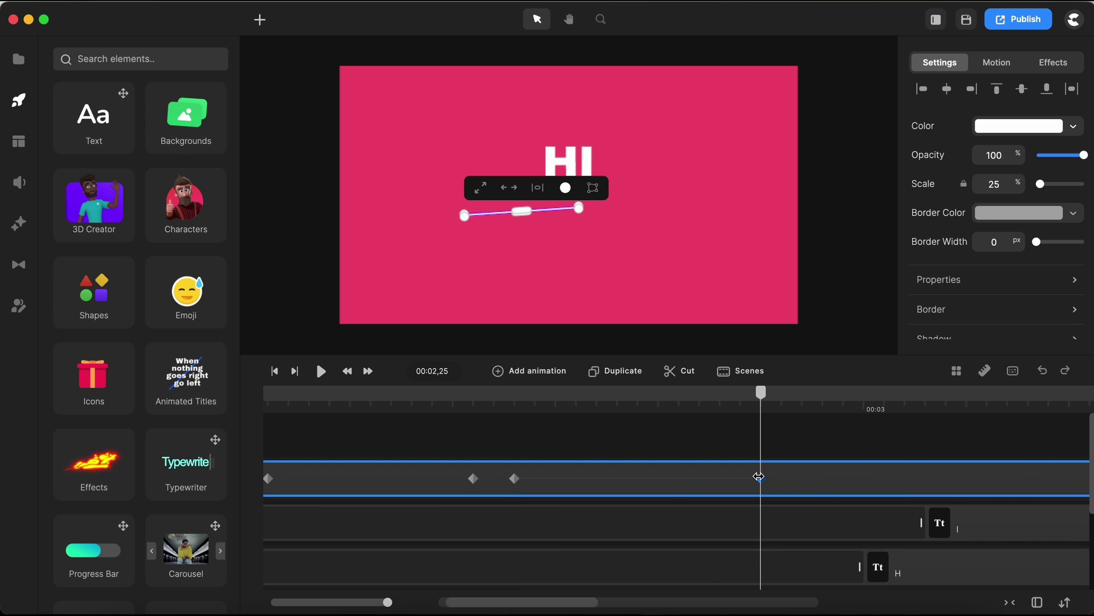
left_click(978, 285)
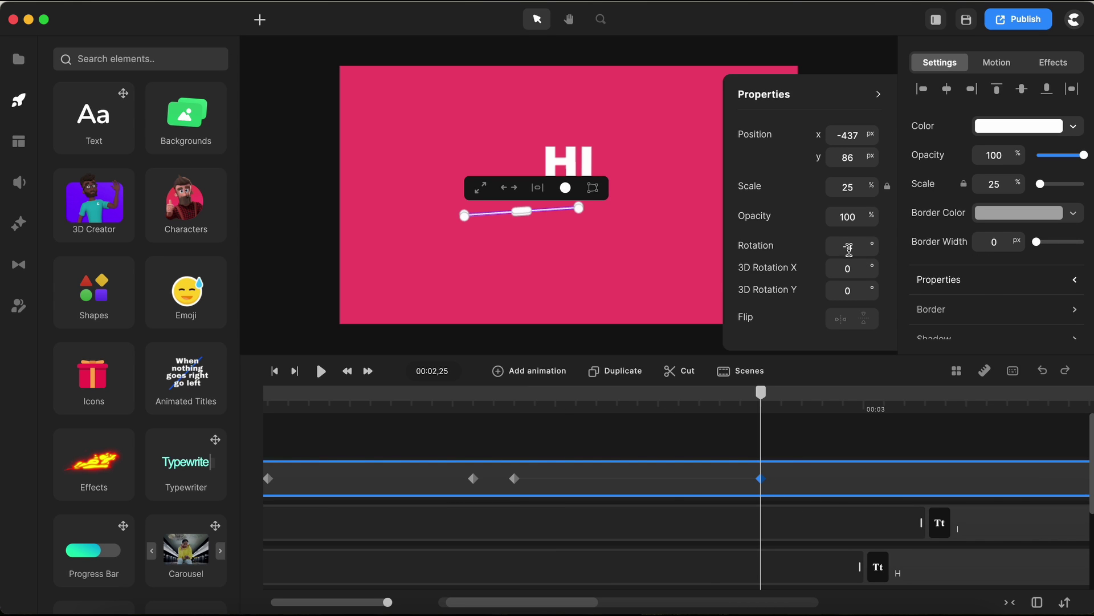
left_click(850, 249)
type("-4")
left_click(852, 268)
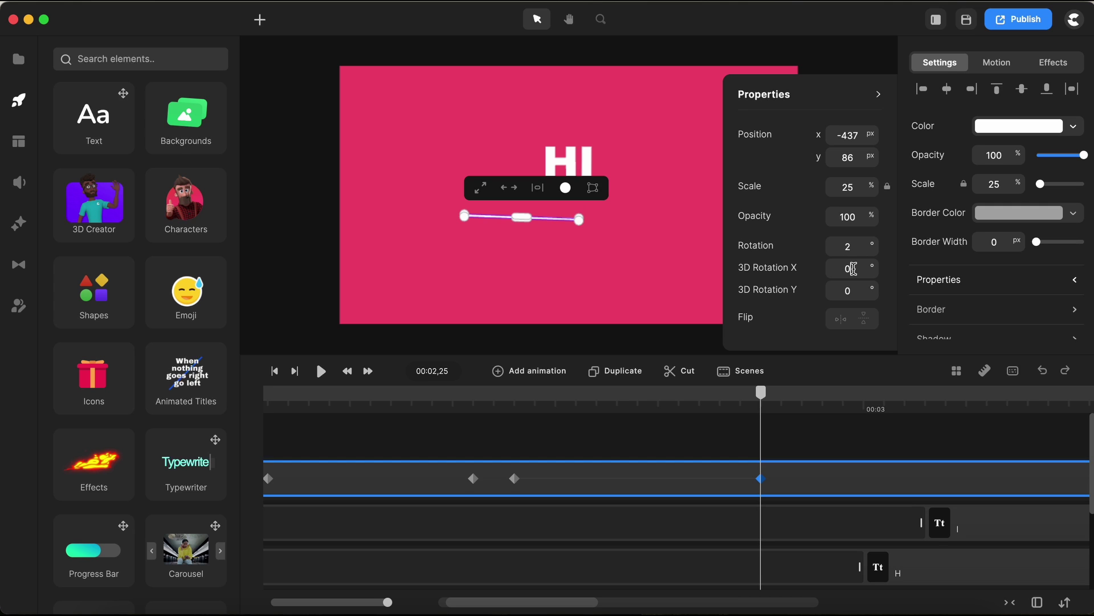
left_click_drag(694, 484, 639, 480)
Add a linear rotation keyframe at 00:03,09 setting the underline to -1°.
left_click(531, 479)
left_click(530, 371)
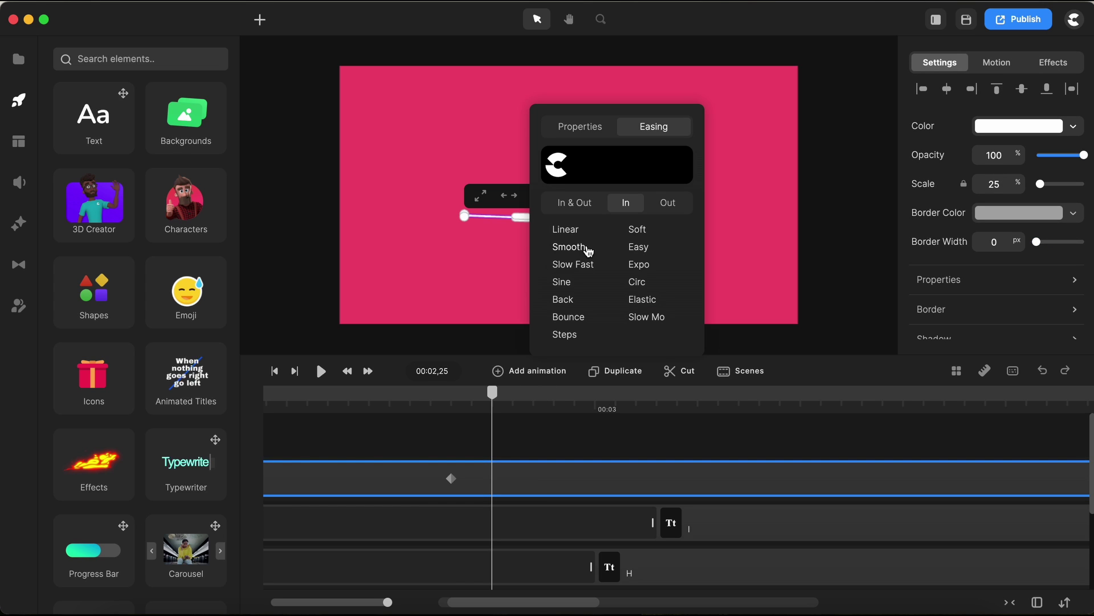
left_click(566, 231)
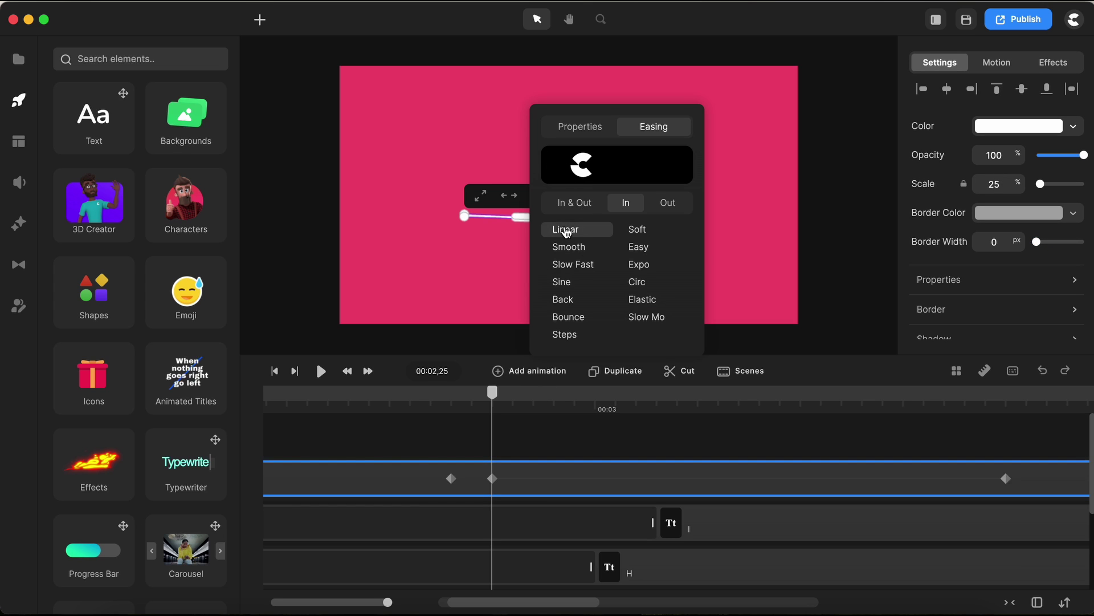
left_click(580, 130)
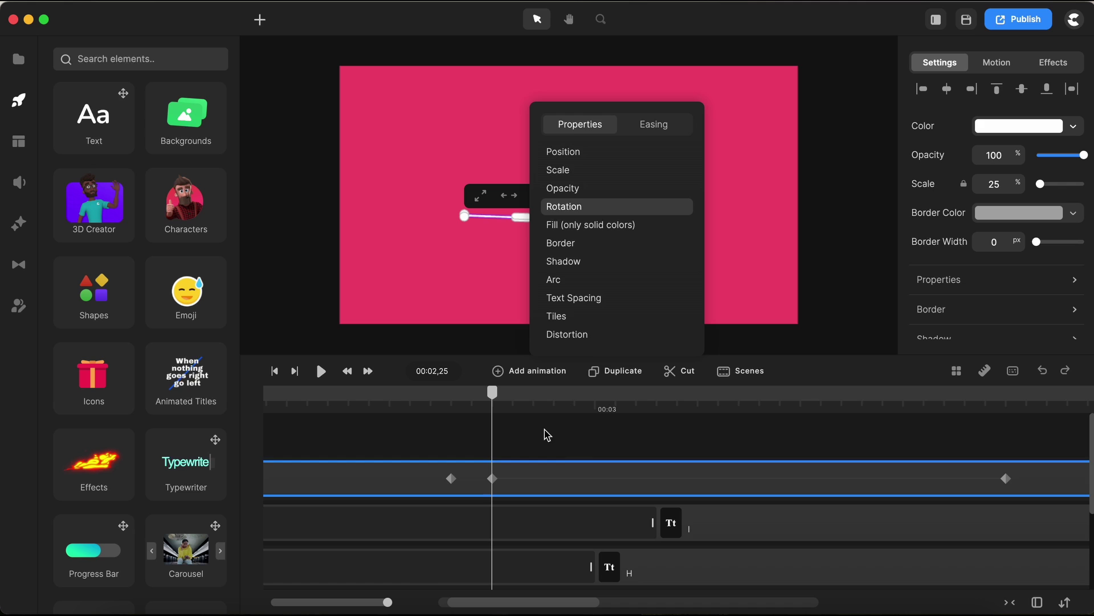
left_click(778, 407)
left_click_drag(1005, 478, 782, 478)
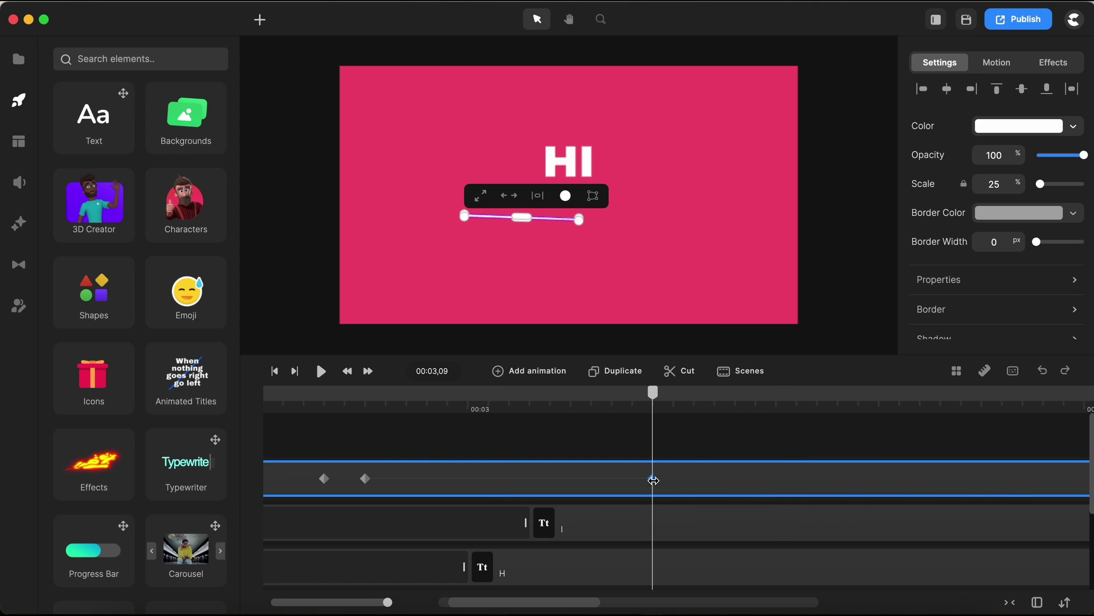
left_click(975, 281)
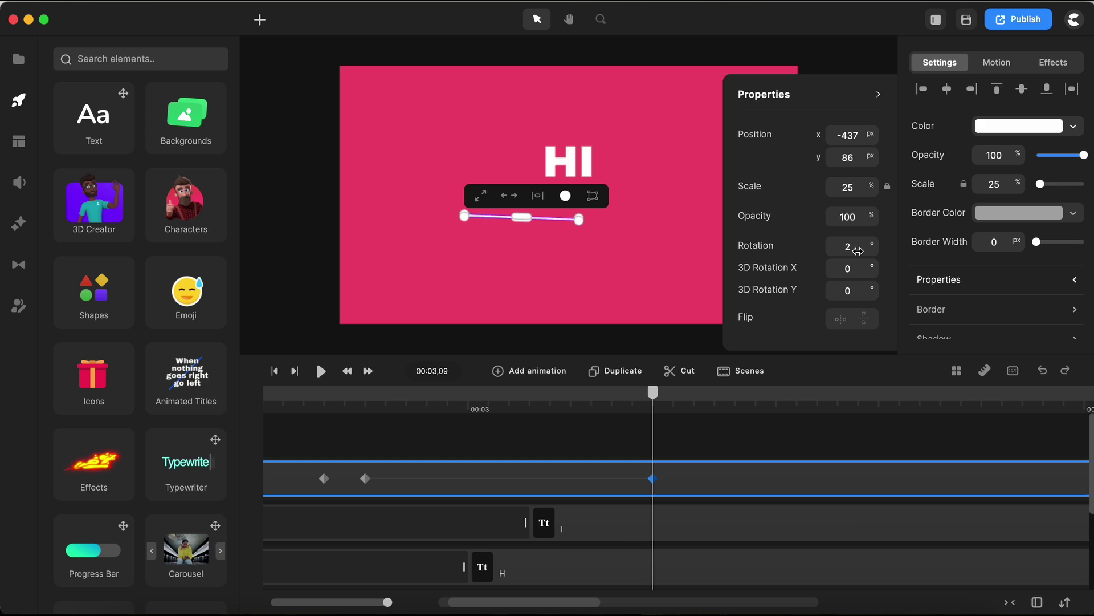
left_click(849, 246)
type("2")
type("1")
key("Return")
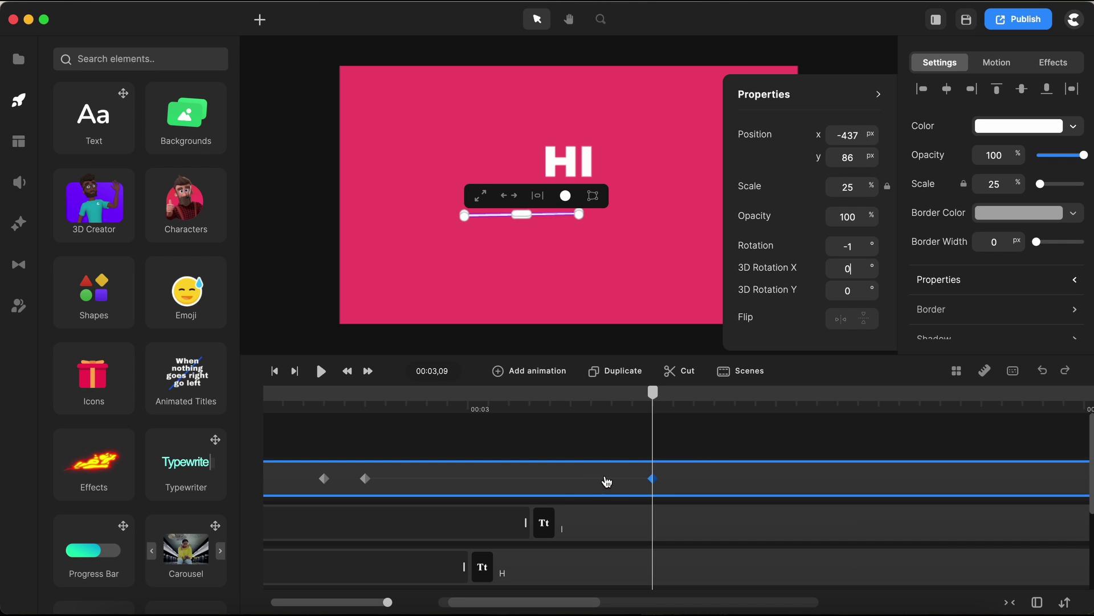
left_click(562, 476)
Add another linear rotation animation ending at 00:03,25 to level the underline.
left_click(546, 371)
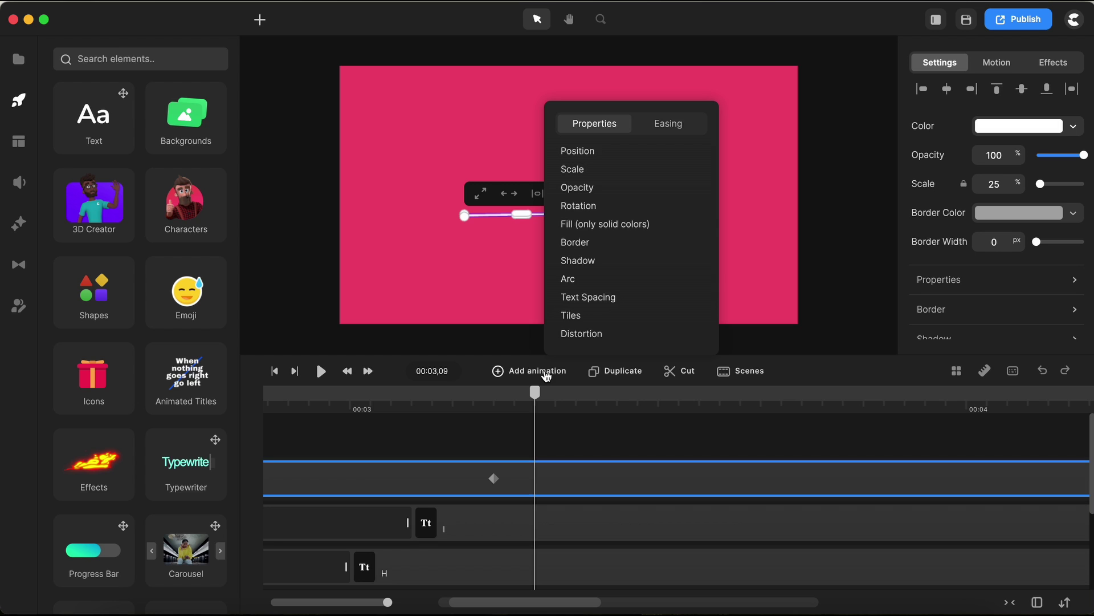
left_click(583, 209)
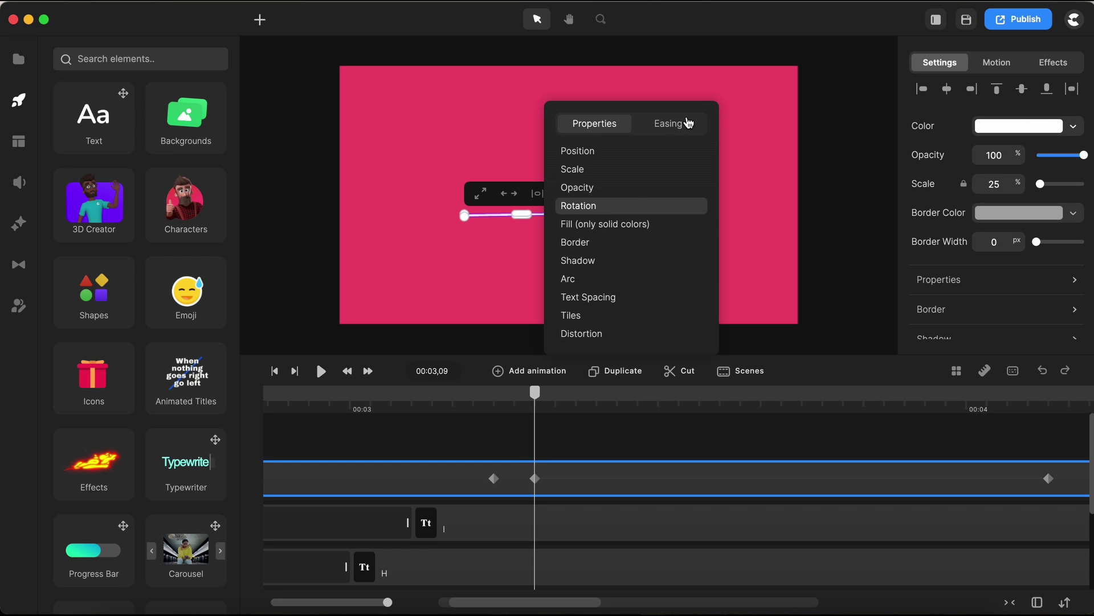
left_click(688, 123)
left_click(580, 228)
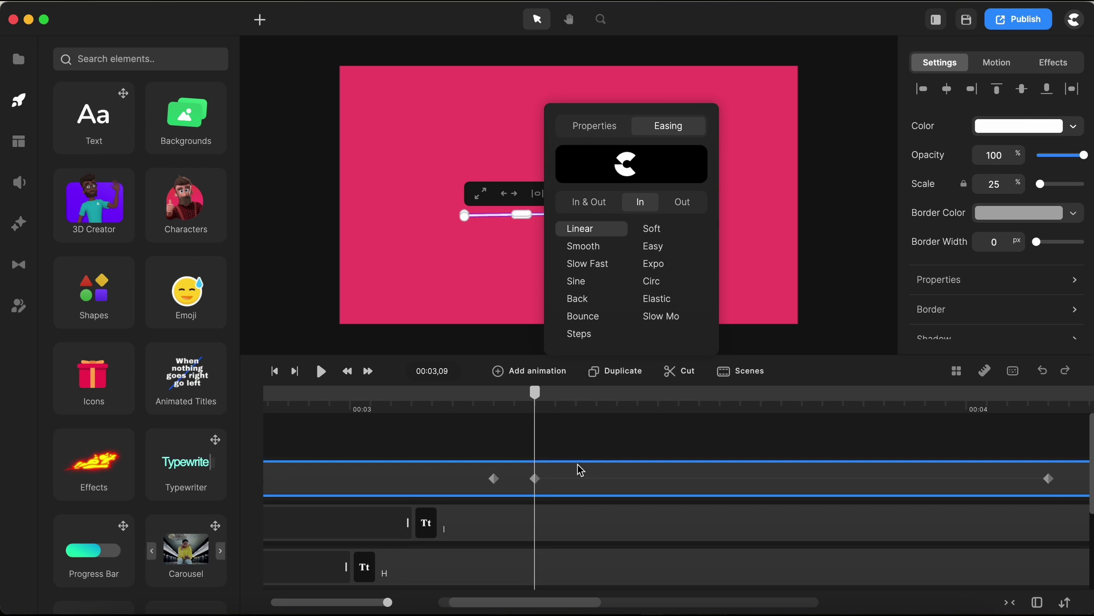
left_click(864, 406)
left_click_drag(1049, 478, 863, 479)
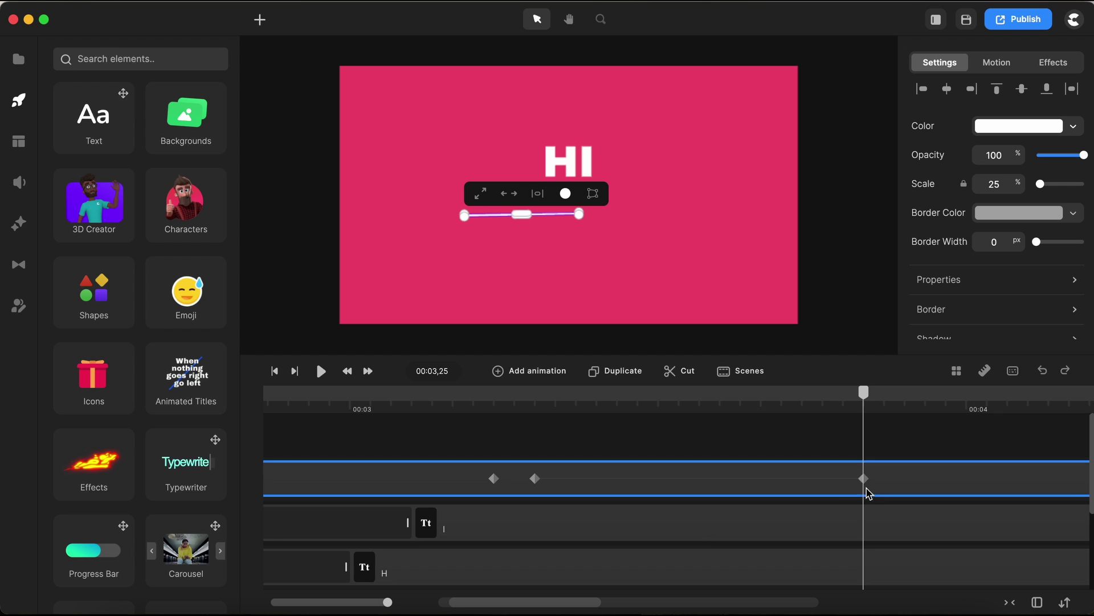
left_click(971, 288)
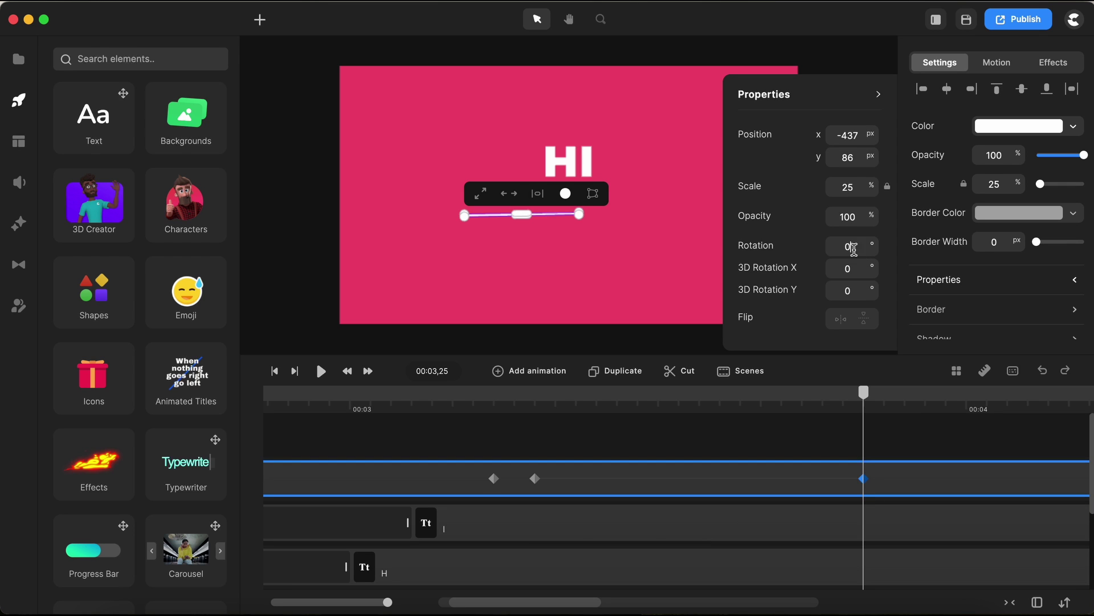
left_click(829, 444)
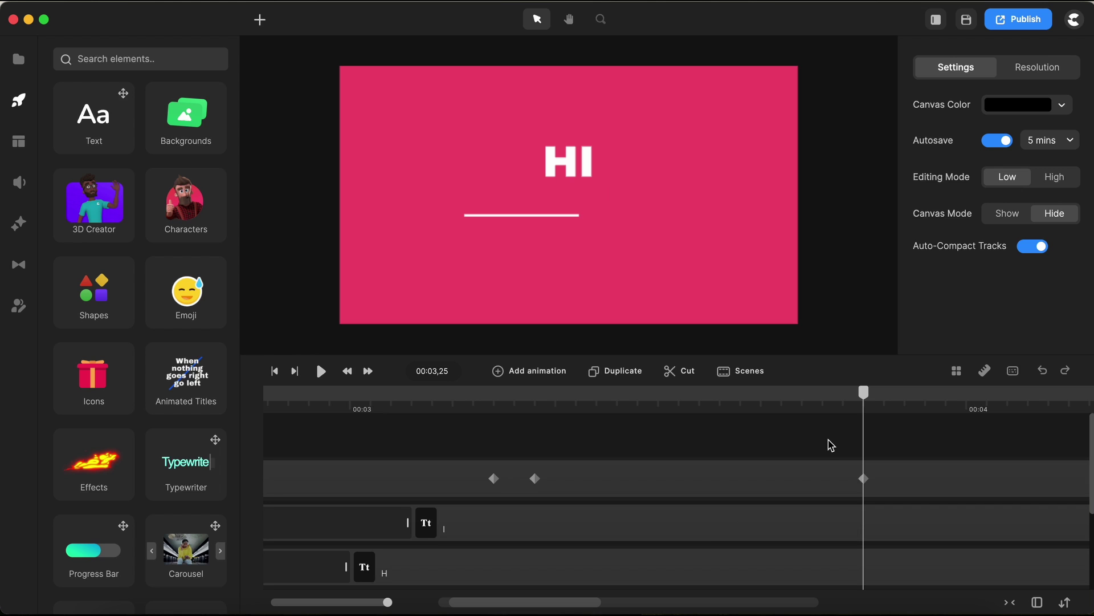
left_click(804, 471)
scroll(675, 429, "down", 5)
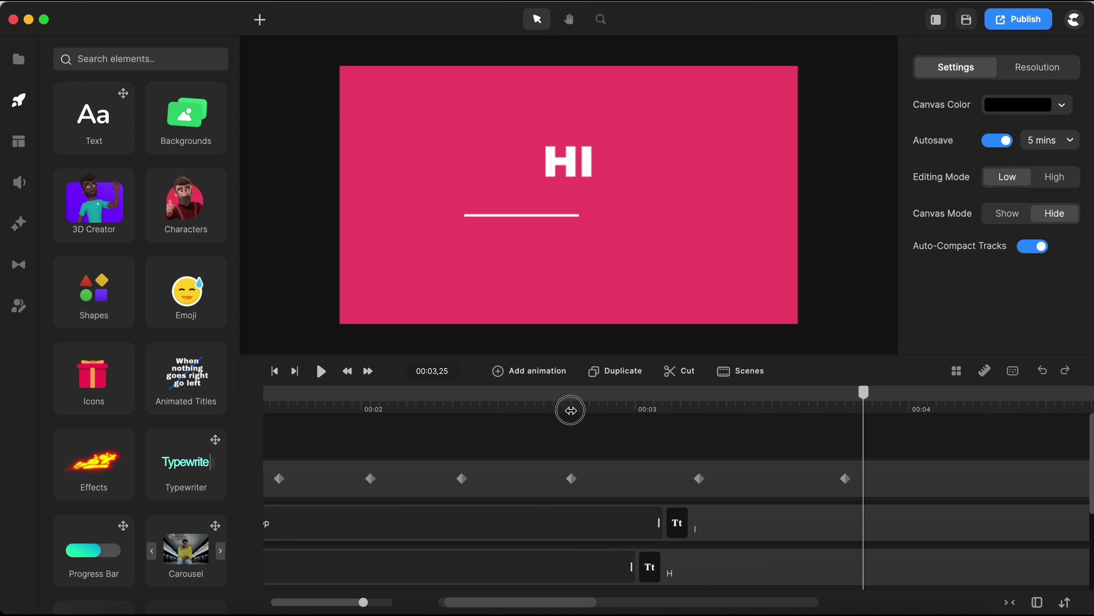
left_click(275, 371)
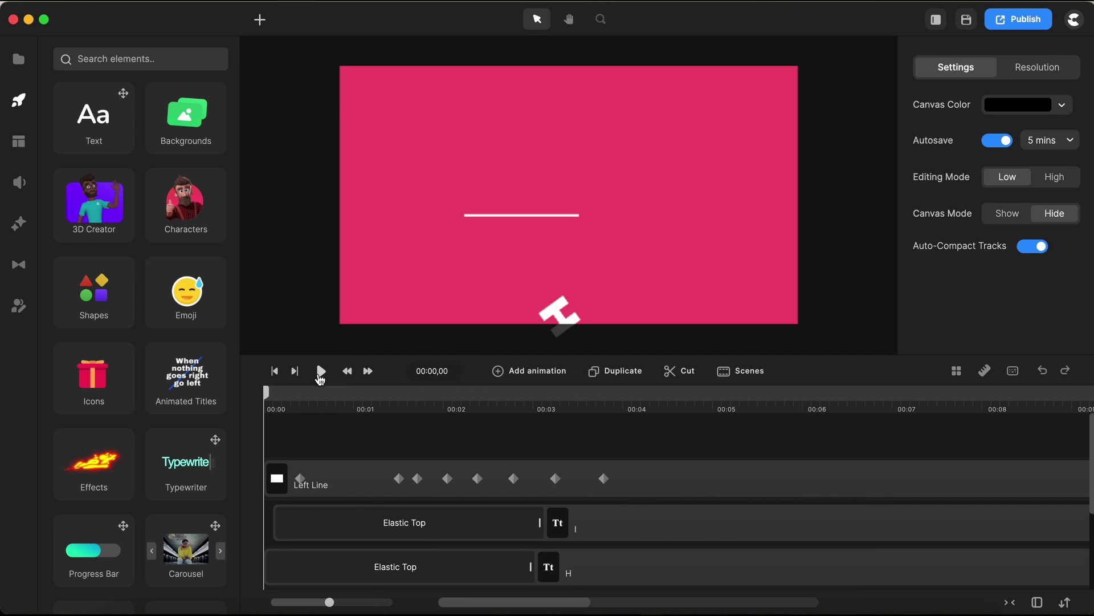
left_click(321, 372)
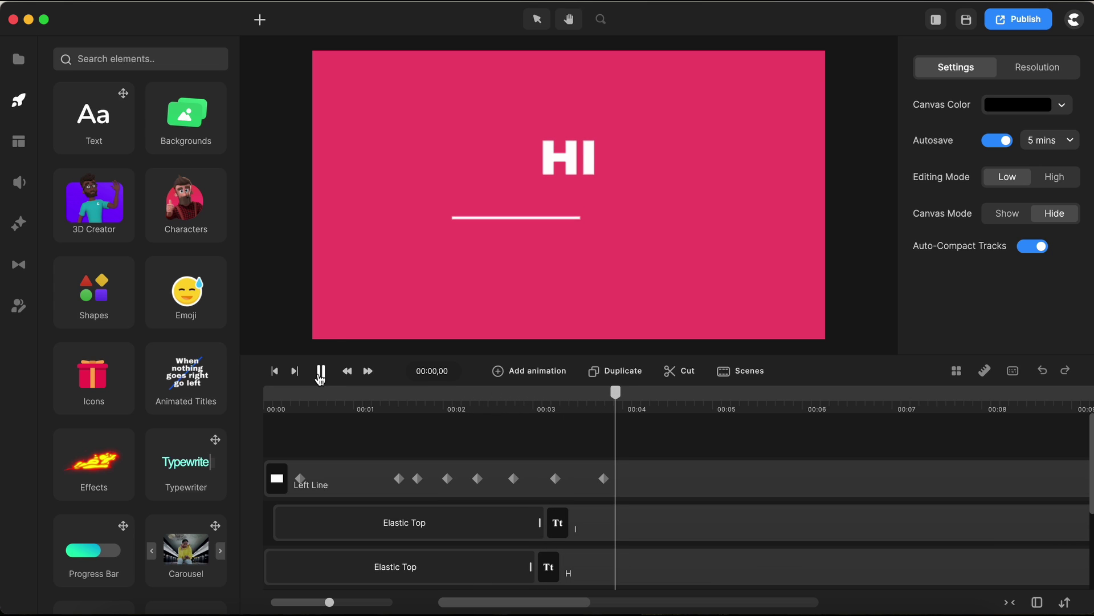
left_click(321, 374)
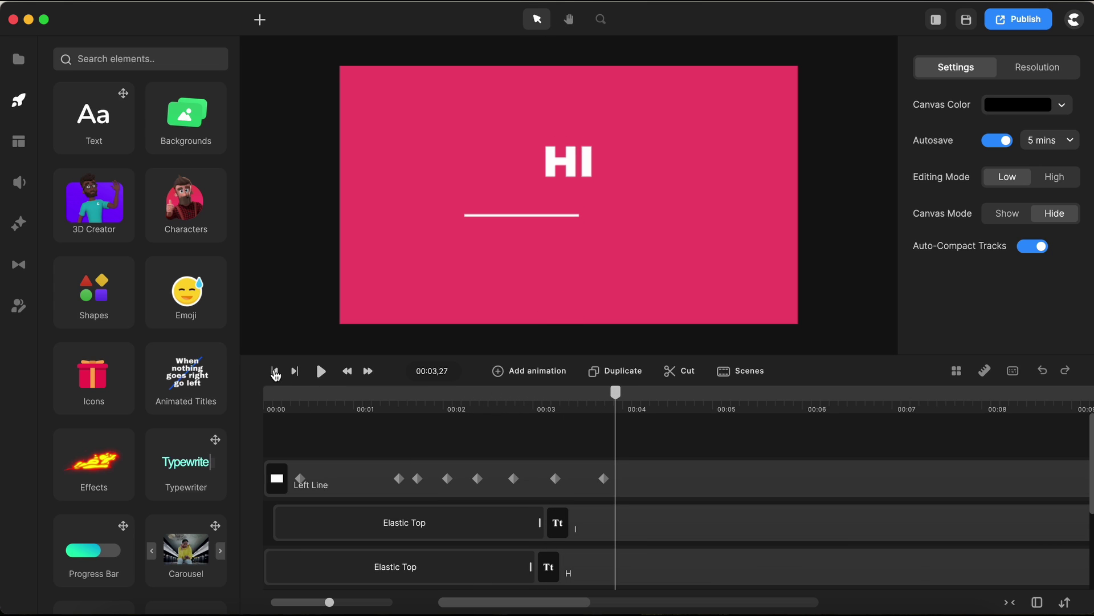
left_click(276, 374)
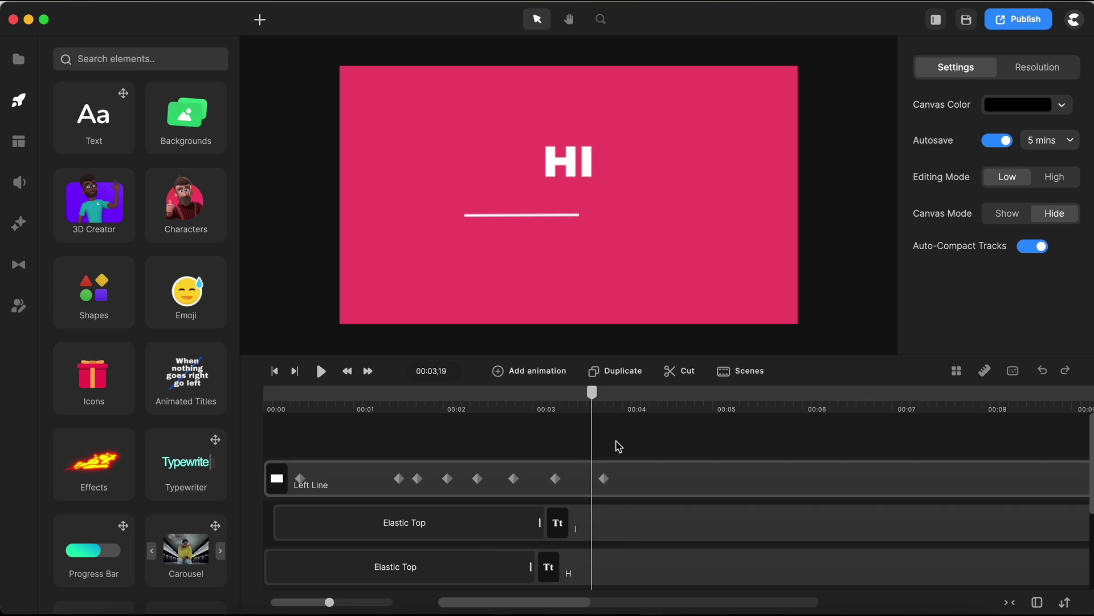
scroll(618, 444, "up", 5)
left_click(872, 479)
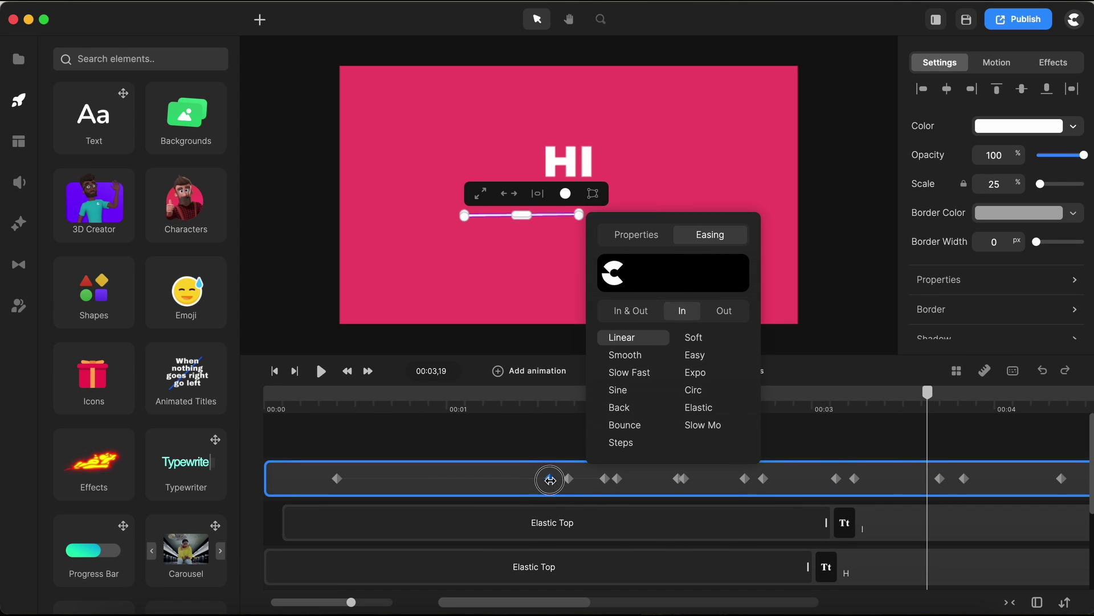
left_click(566, 479)
left_click(617, 479)
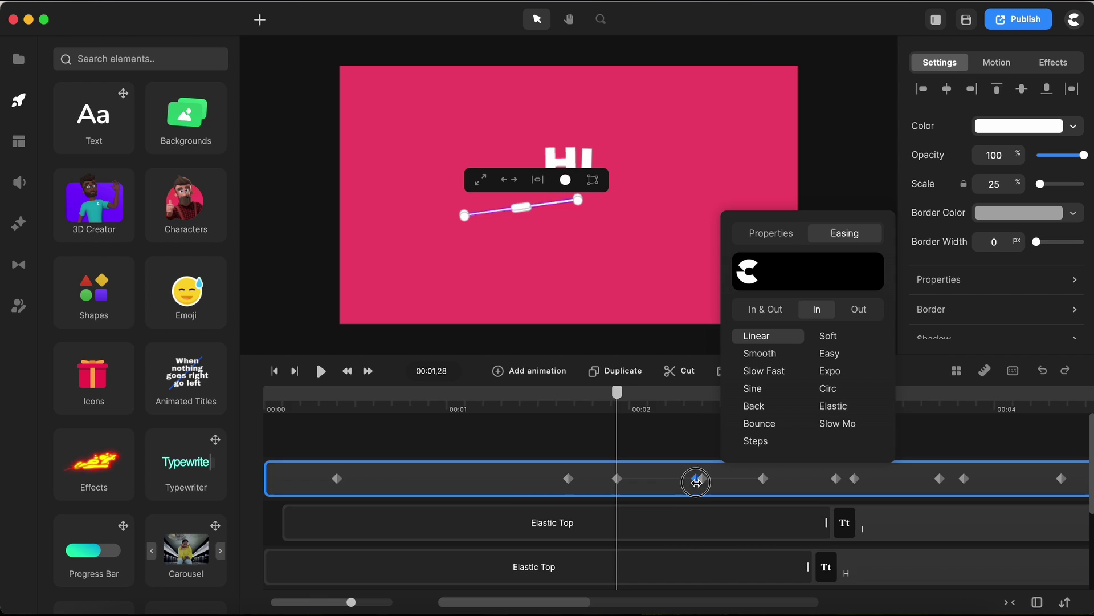
left_click(702, 479)
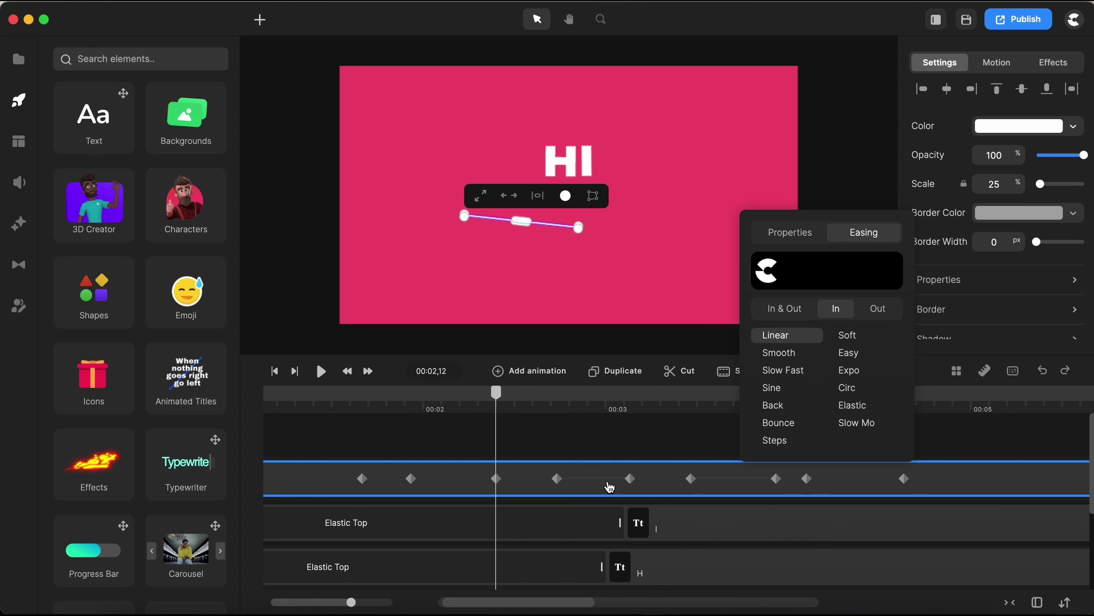
left_click(640, 483)
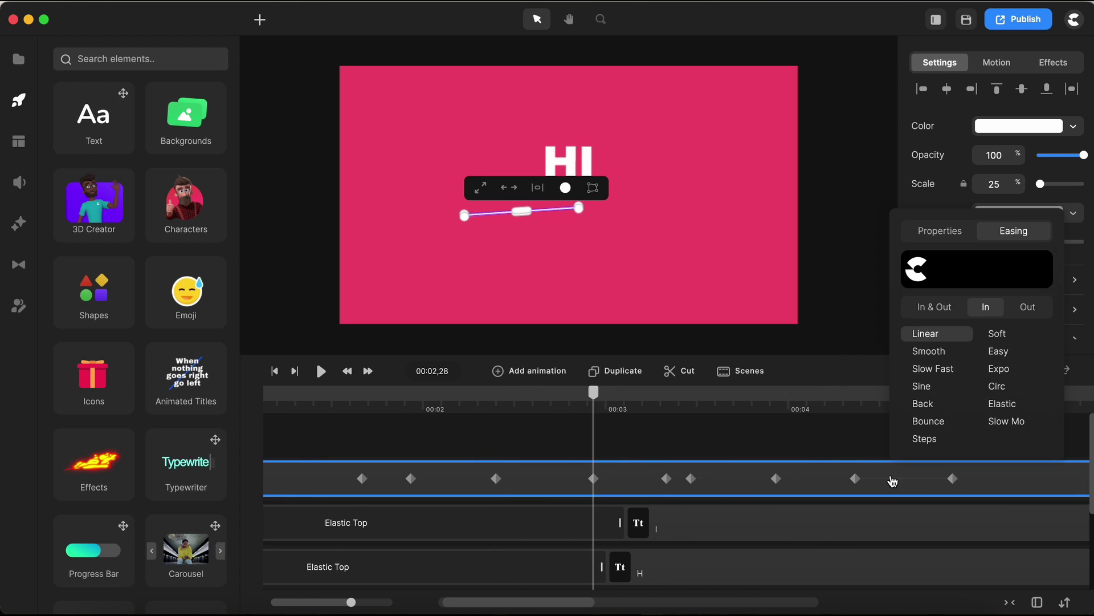
left_click(704, 479)
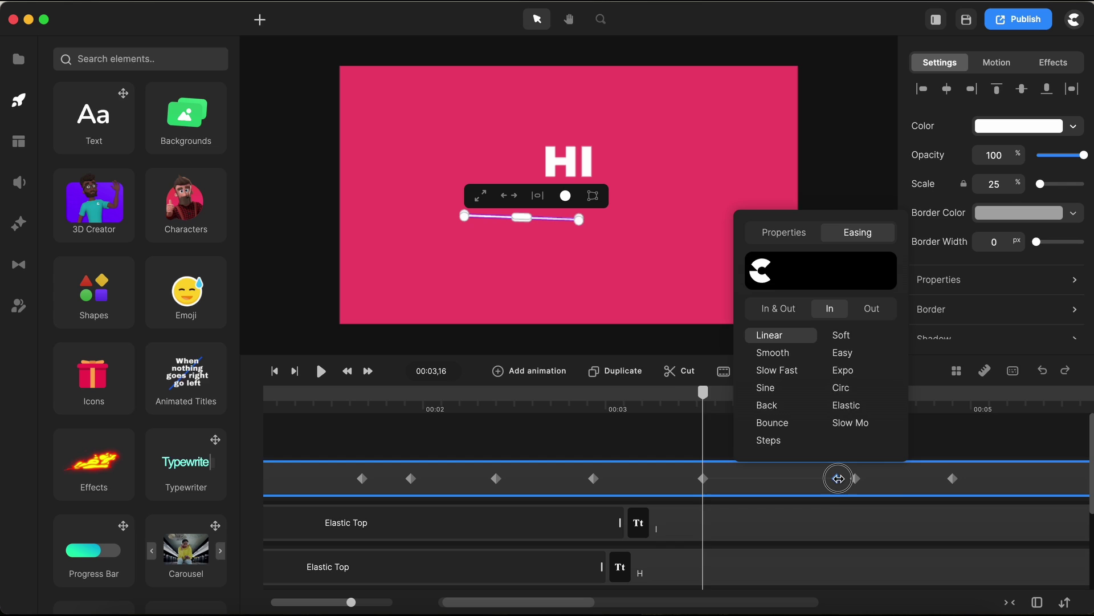
left_click(836, 479)
left_click(989, 479)
left_click(1062, 446)
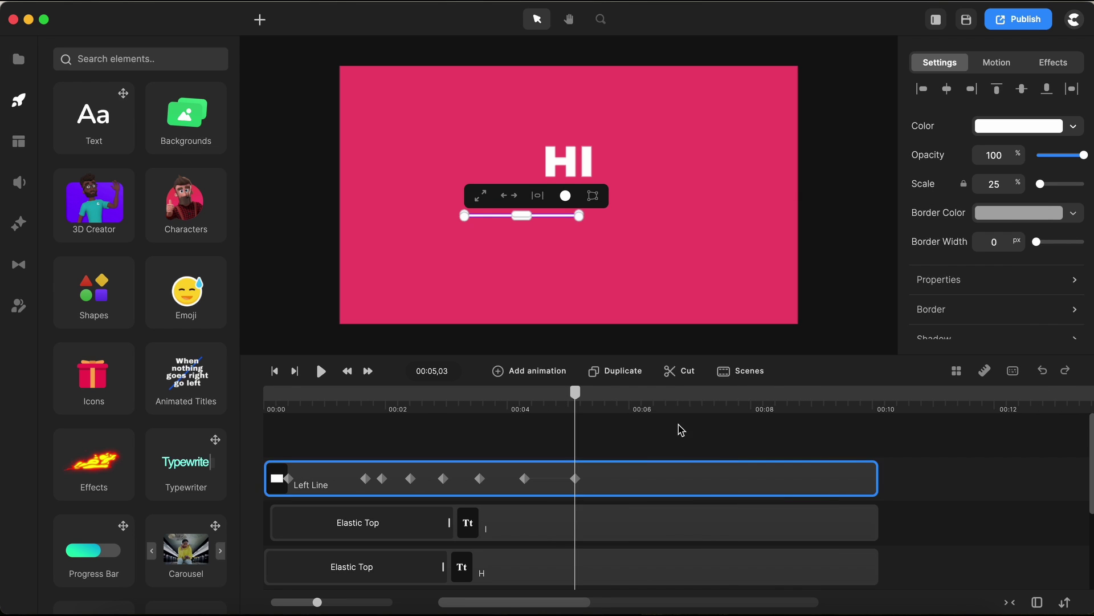
left_click(275, 372)
left_click(277, 372)
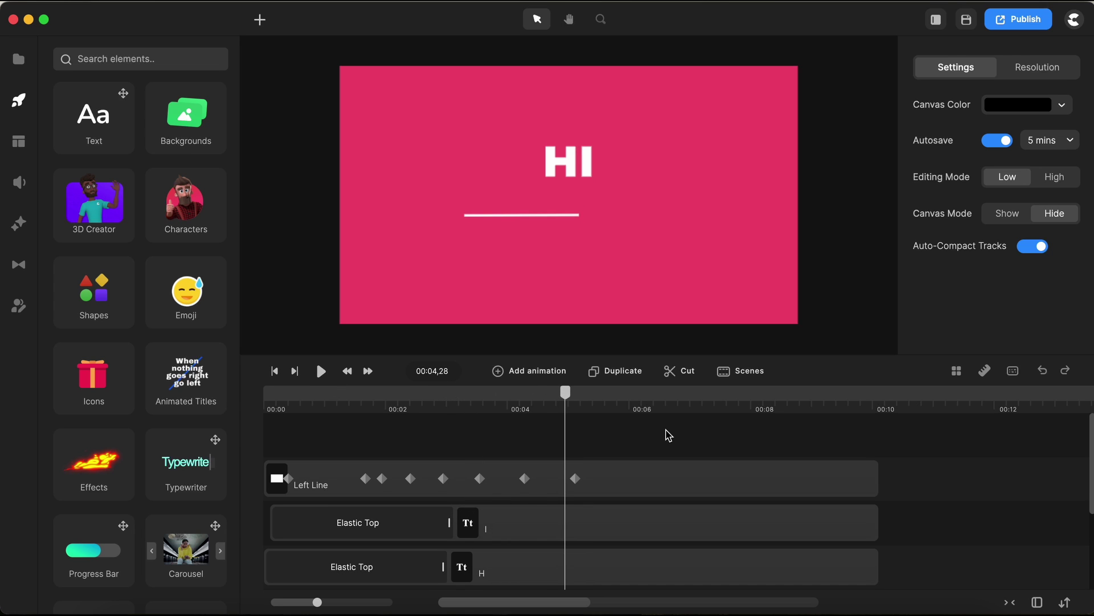
Duplicate the Left Line and set the copy's anchor point to middle-right.
left_click(648, 482)
left_click(614, 371)
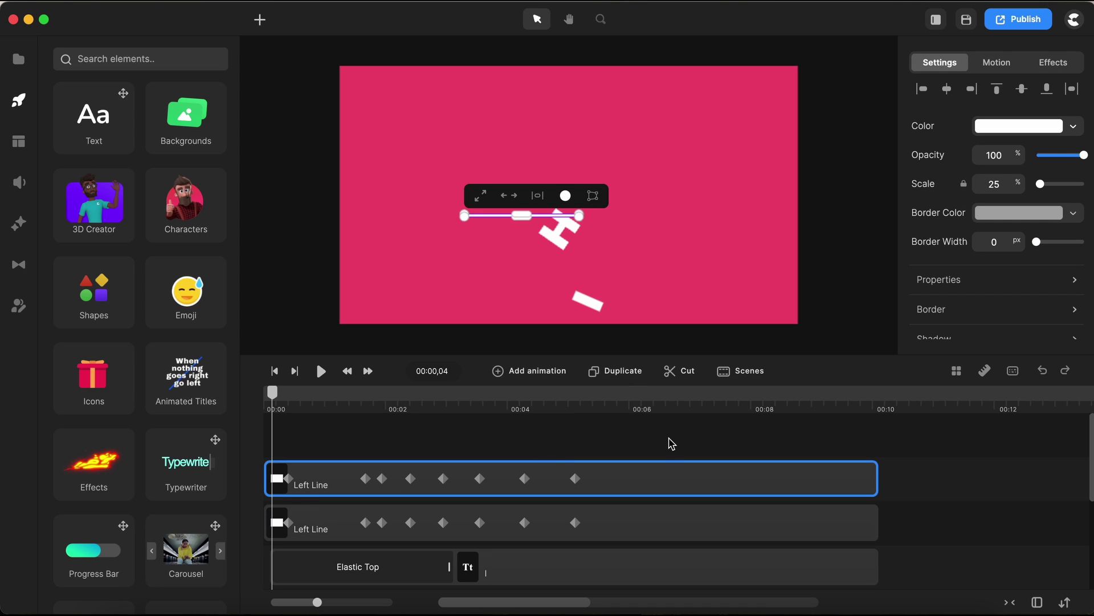
scroll(994, 313, "down", 3)
left_click(962, 254)
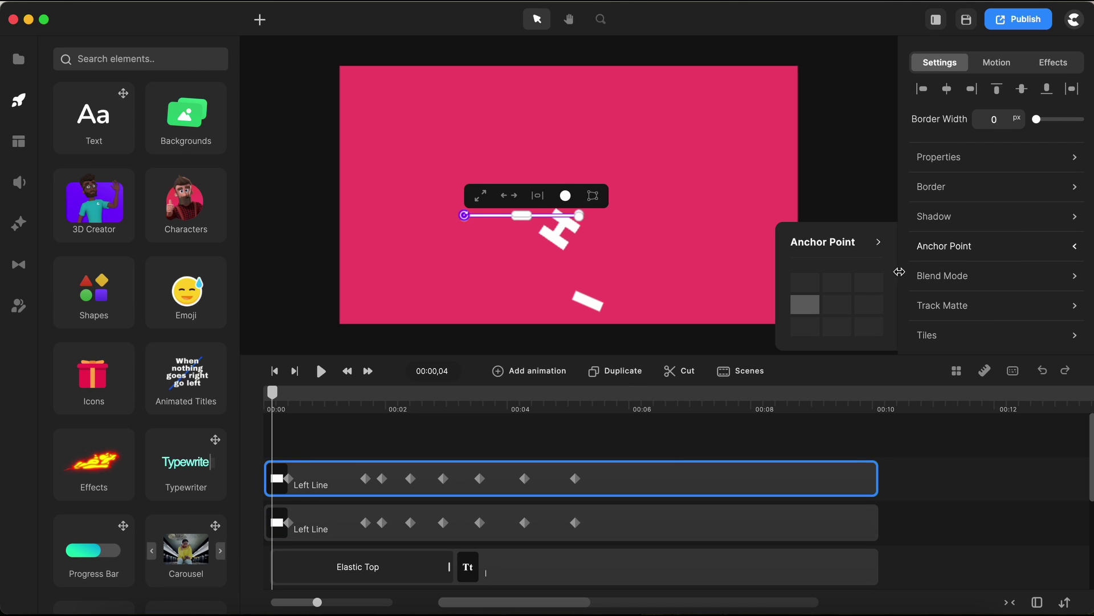
left_click(870, 309)
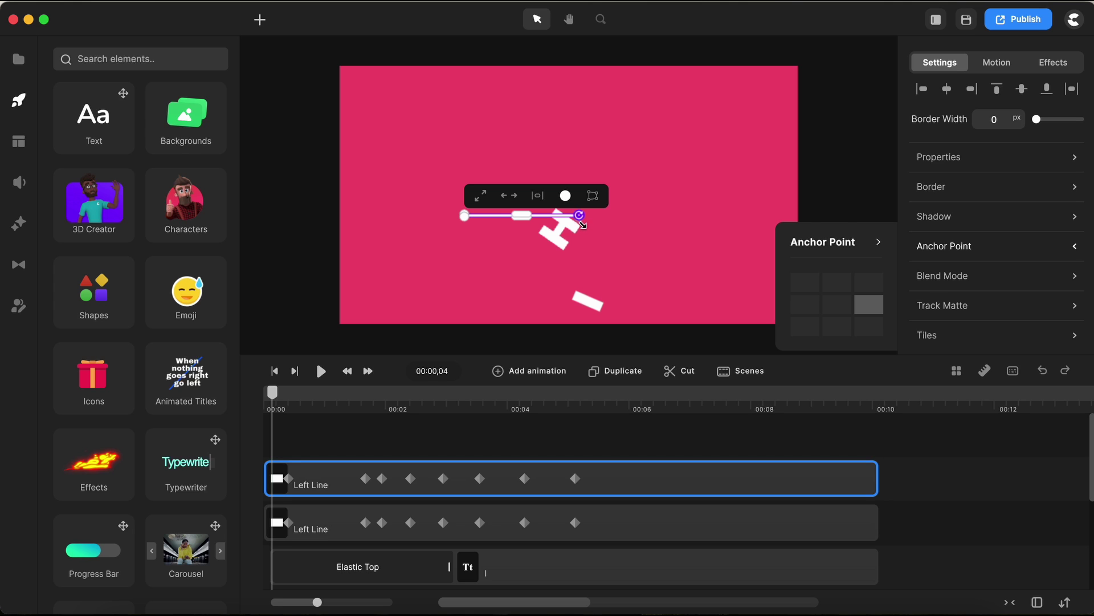
scroll(583, 224, "up", 5)
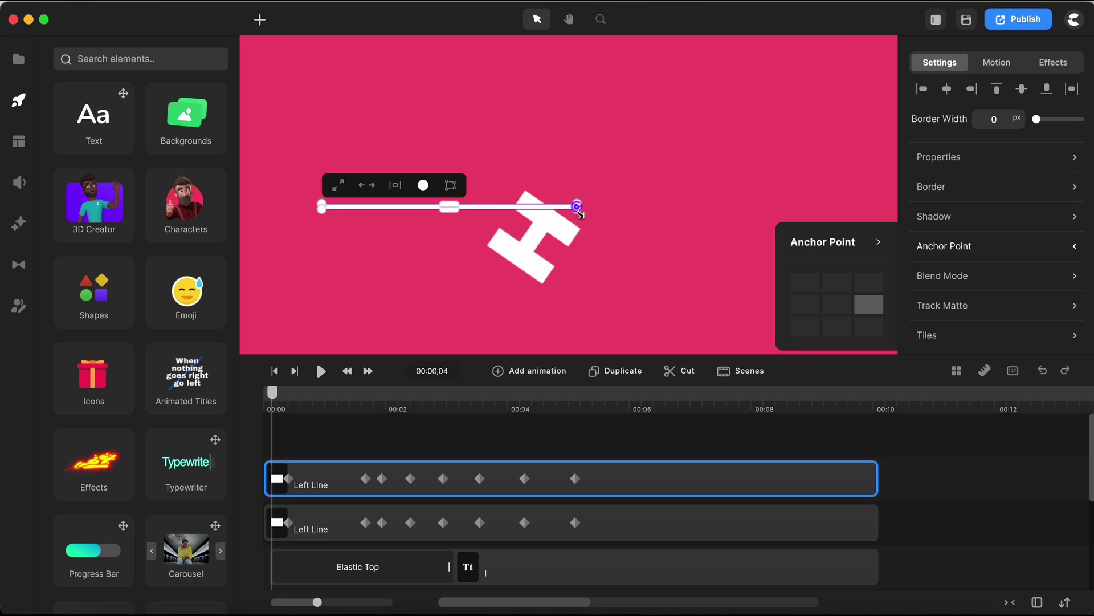
left_click(817, 443)
Move the copy right so it starts where the first line ends.
left_click(542, 207)
scroll(542, 212, "up", 5)
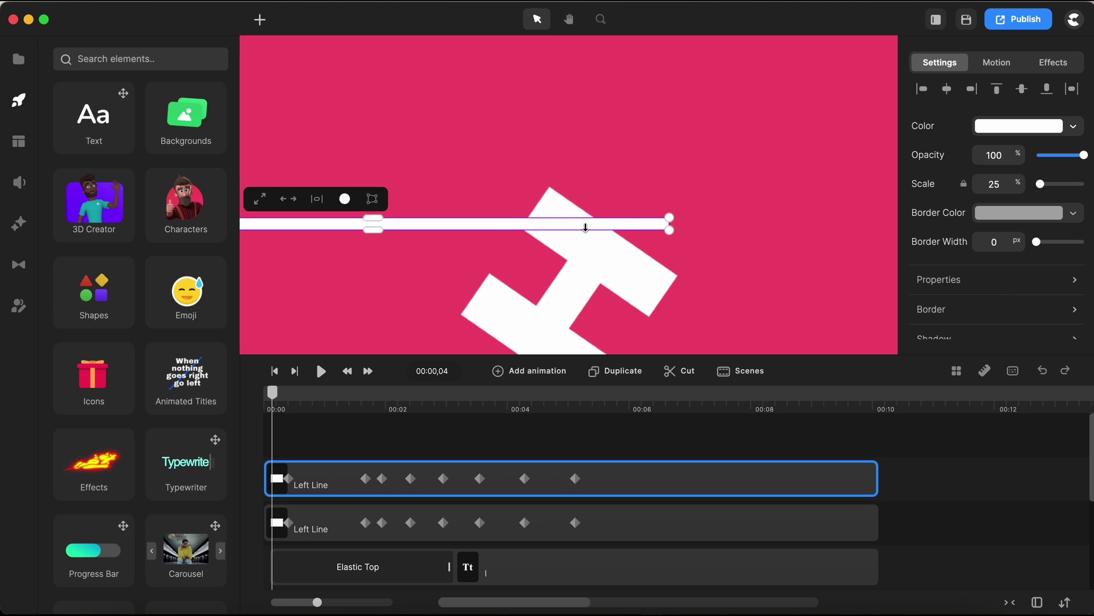
left_click_drag(585, 227, 762, 227)
scroll(576, 185, "down", 5)
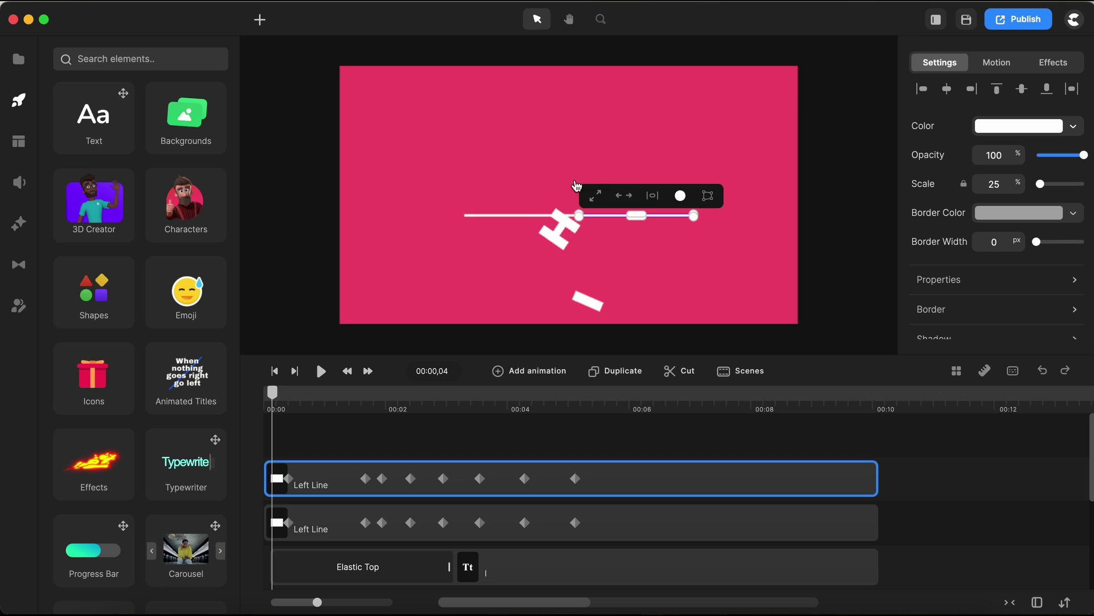
scroll(588, 219, "up", 5)
left_click(647, 440)
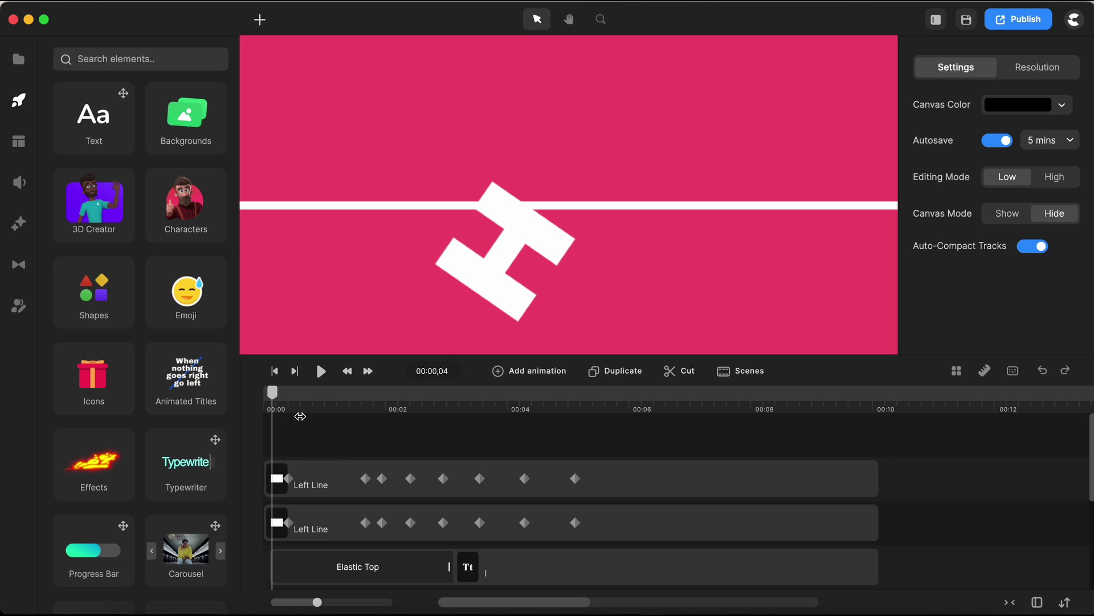
At 00:01,20, rotate the right line -9° and nudge it left to close the gap.
left_click(366, 482)
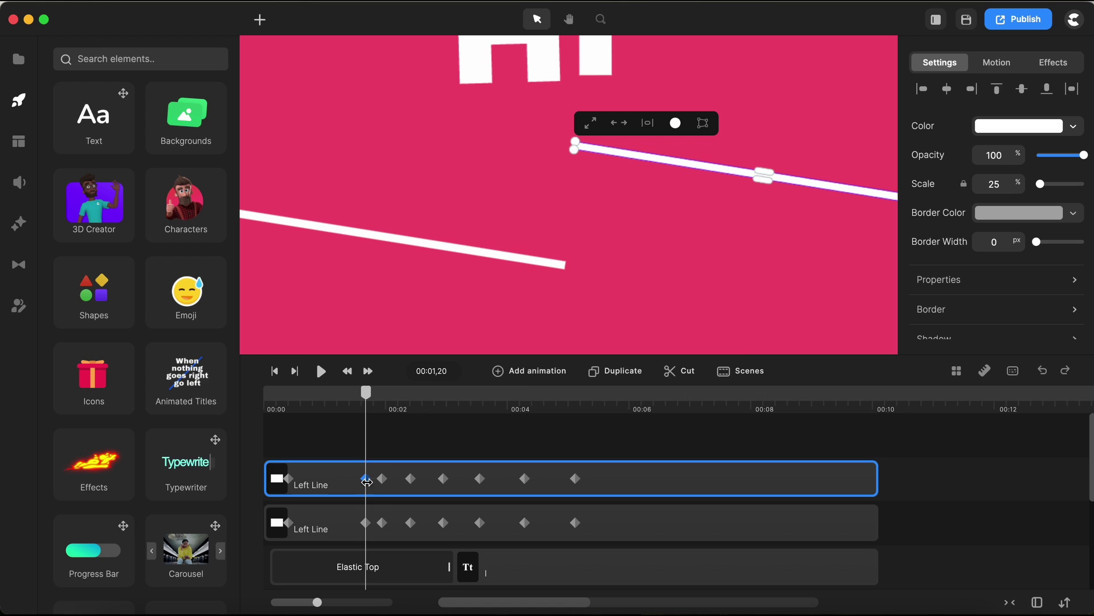
left_click(963, 285)
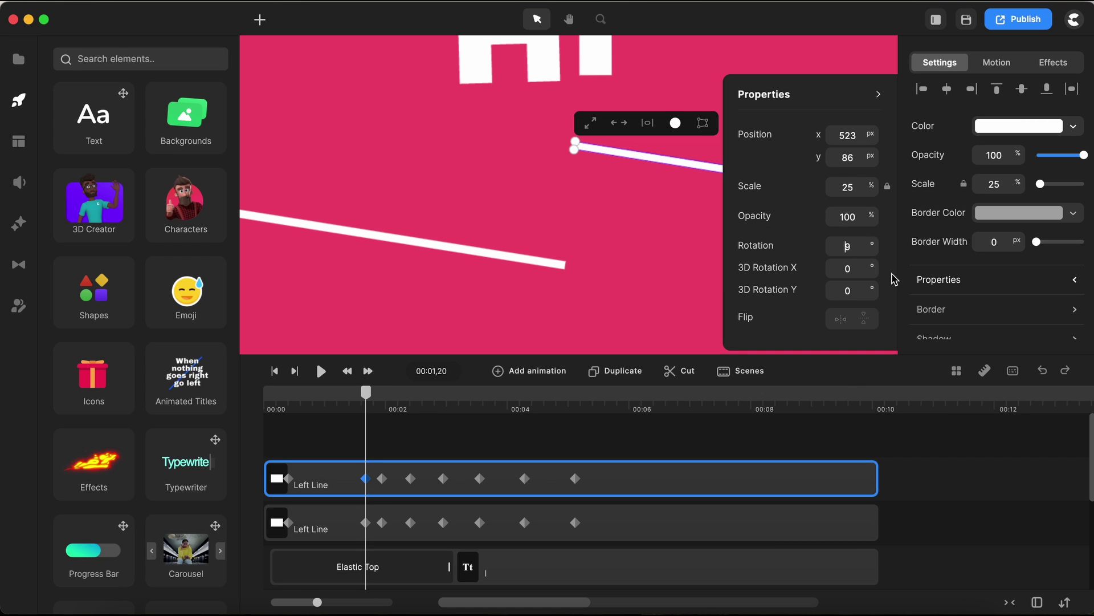
left_click(858, 269)
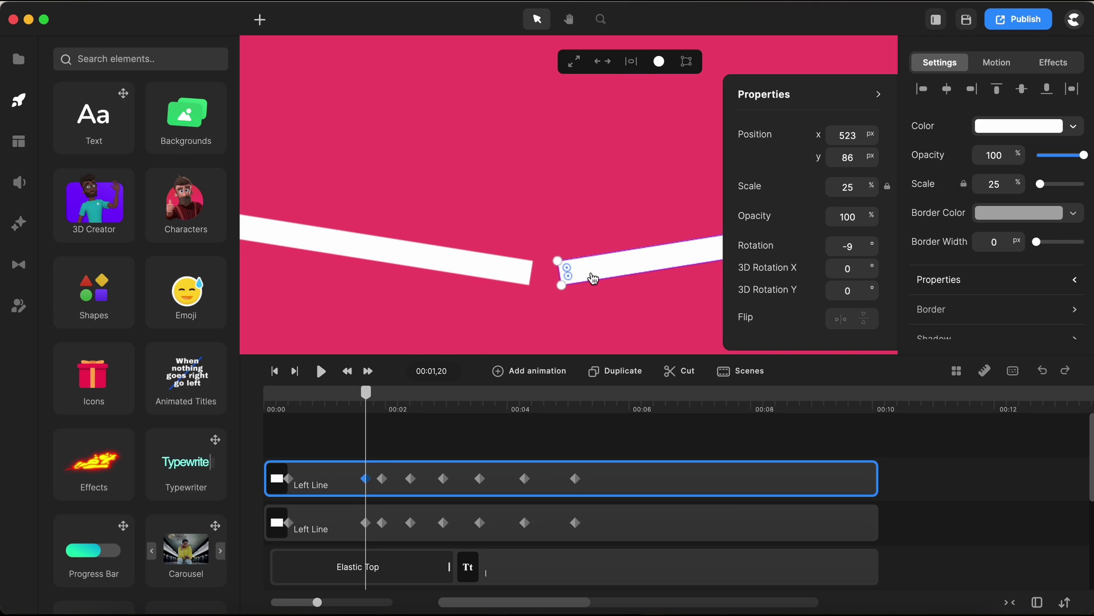
mouse_move(367, 395)
left_mouse_down()
mouse_move(327, 392)
mouse_move(374, 392)
mouse_move(369, 402)
left_mouse_up()
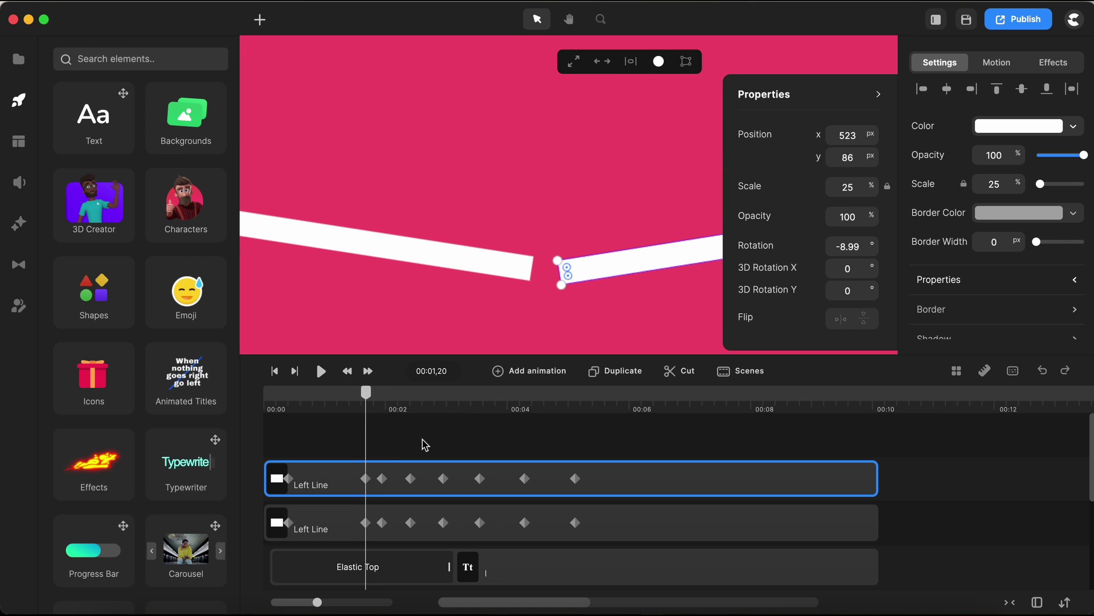
key("Left")
key("Left")
key("Left")
key("Left")
key("Left")
key("Left")
key("Left")
key("Left")
key("Left")
key("Left")
key("Left")
key("Left")
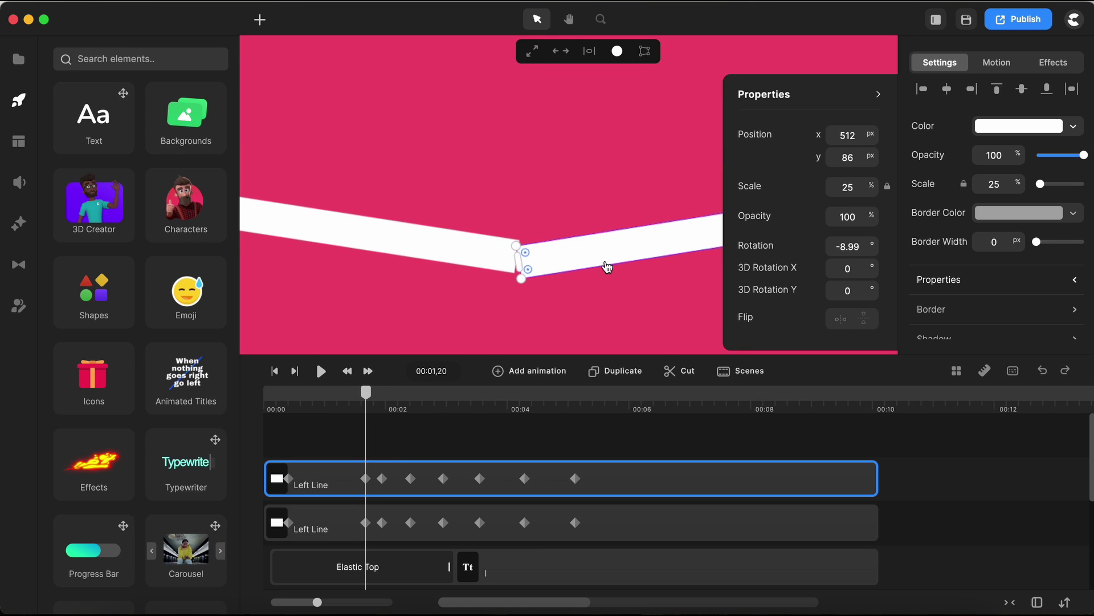
left_click(625, 249)
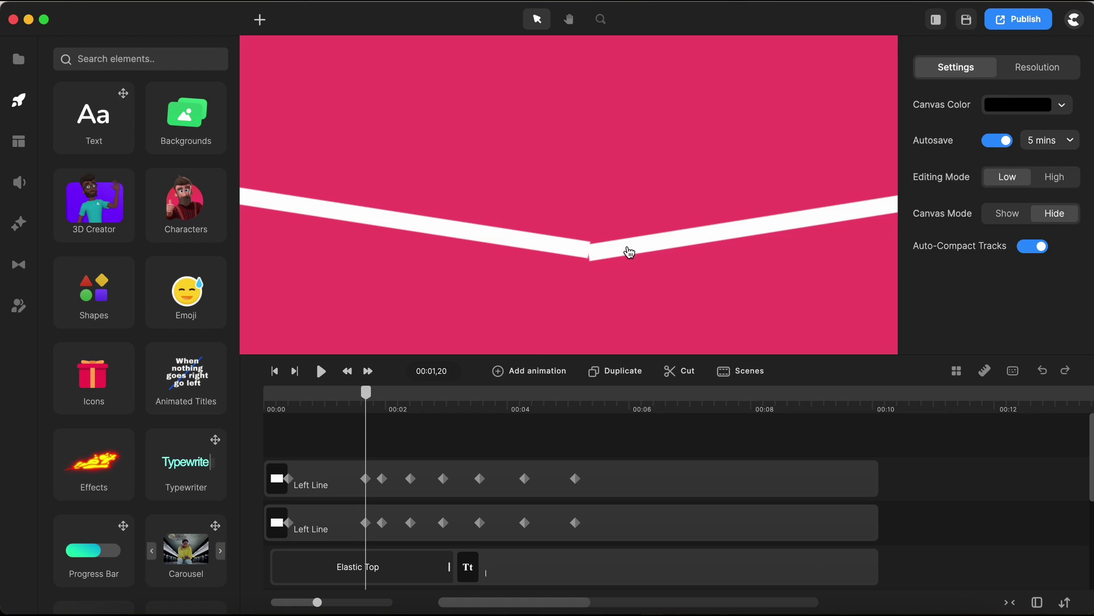
double_click(576, 259)
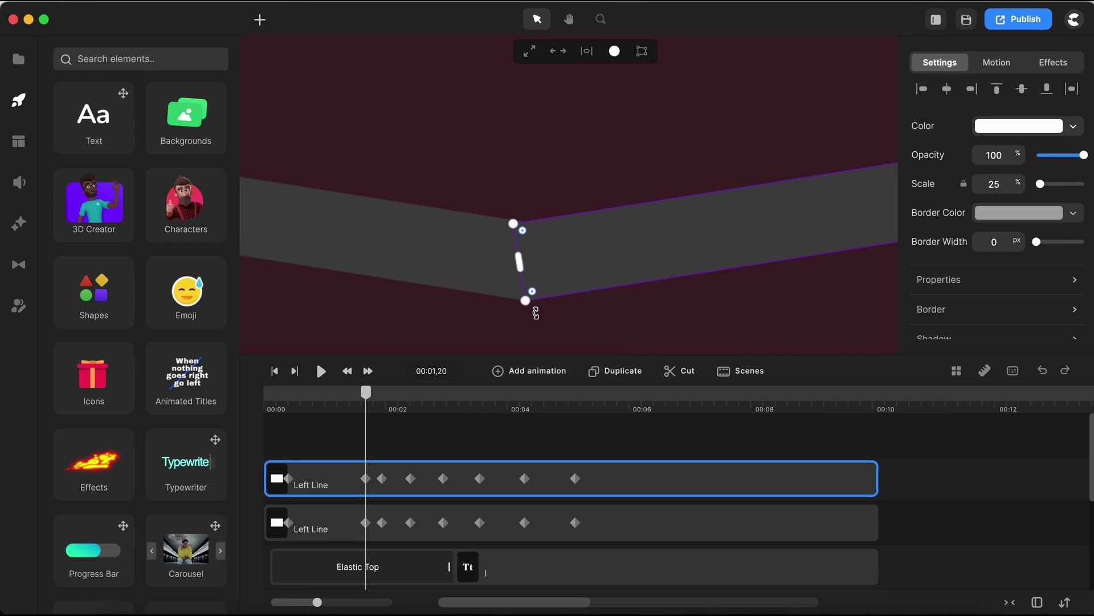
left_click(909, 471)
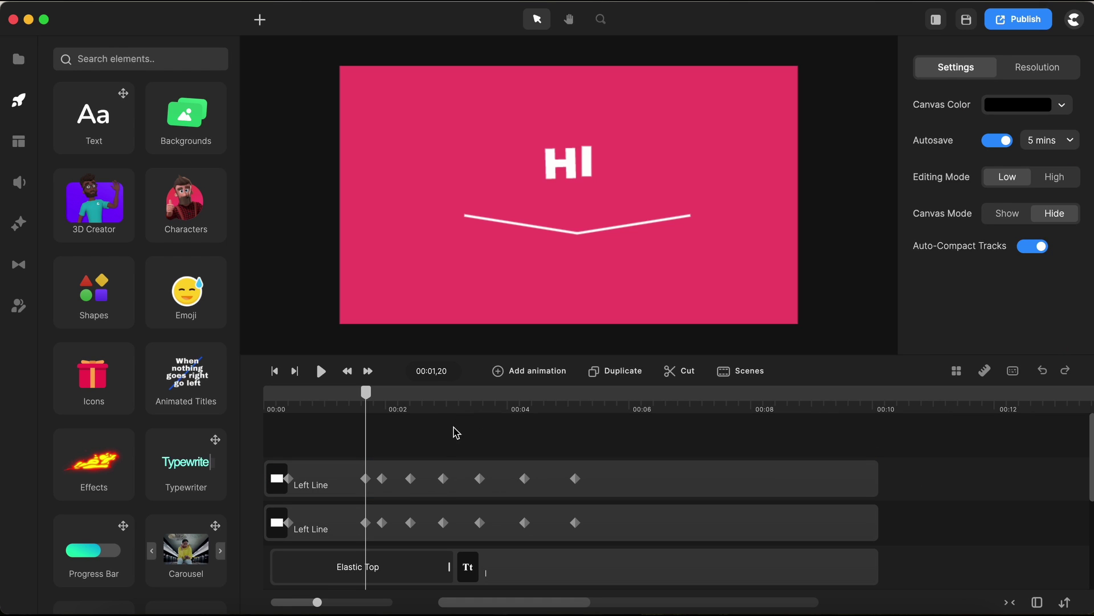
Set the right line's rotation on the 00:01,28 keyframe to 8°.
left_click(381, 482)
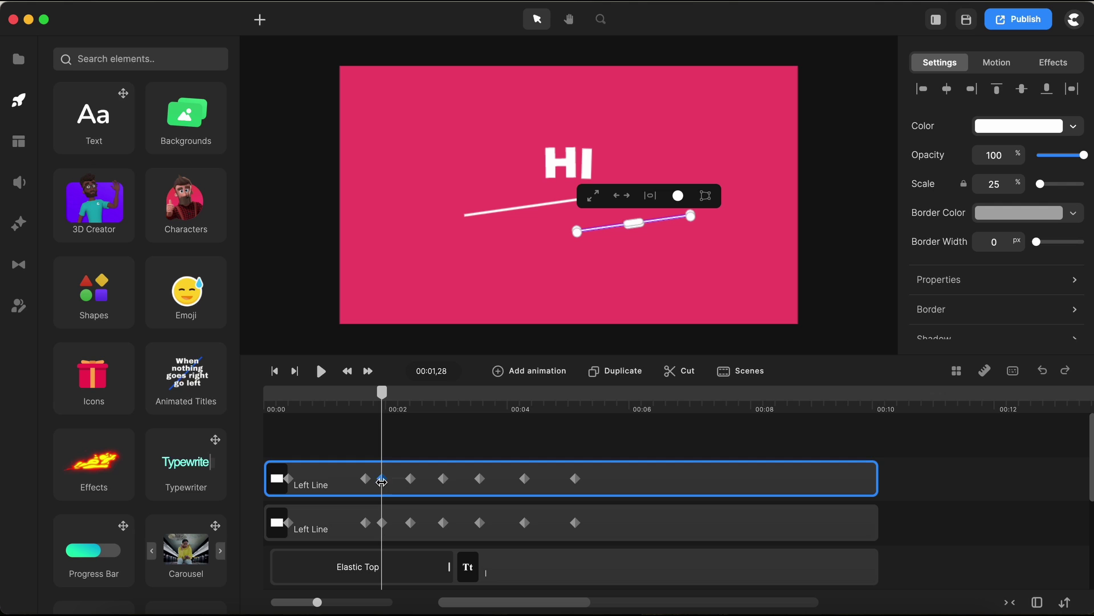
left_click(1016, 284)
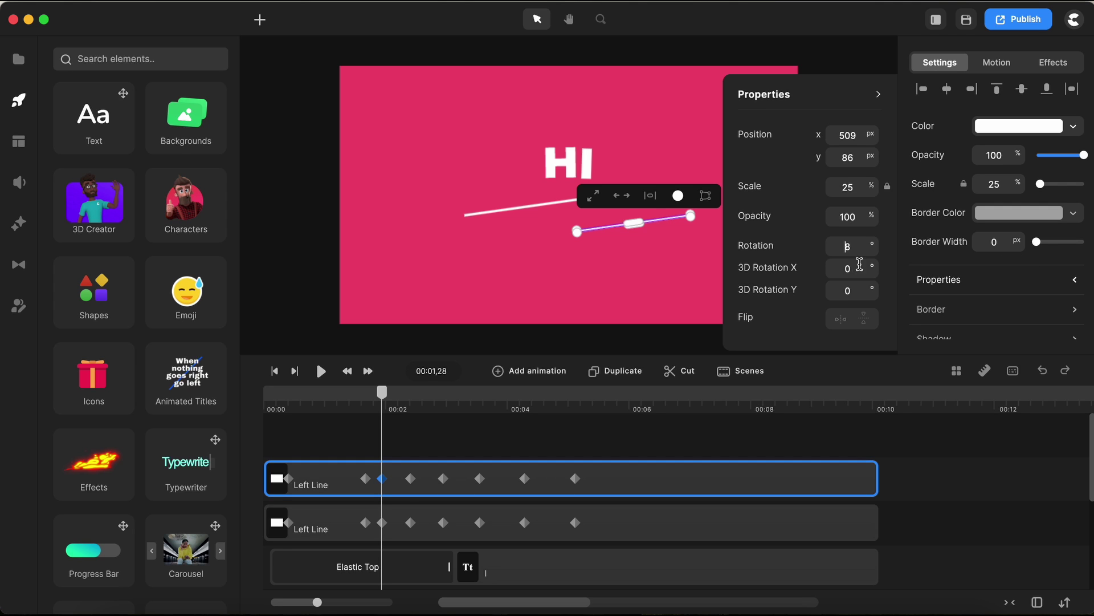
key("Tab")
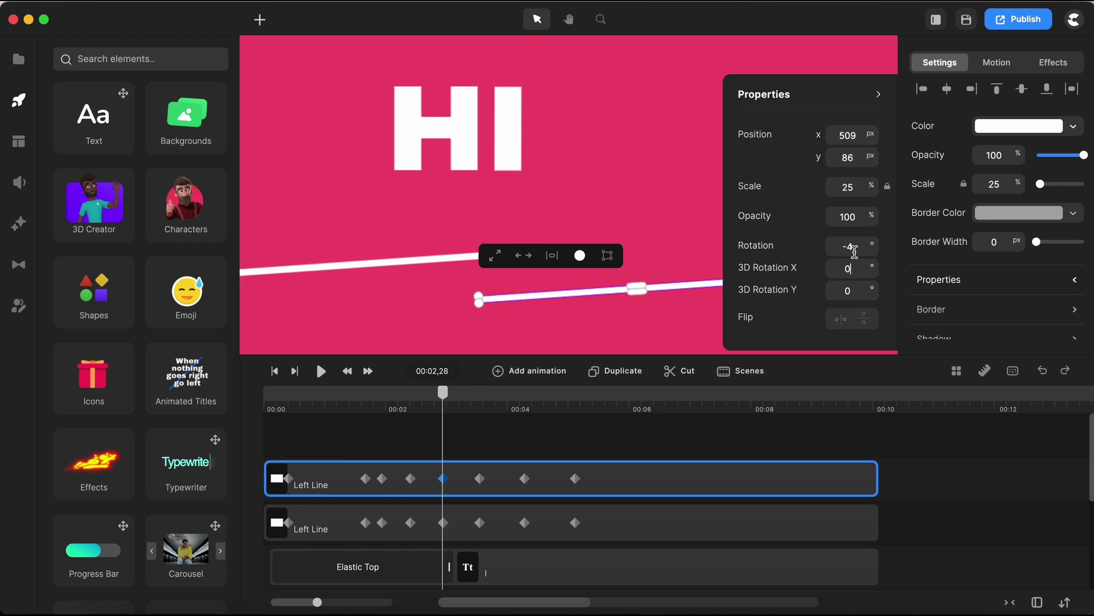
left_click(908, 476)
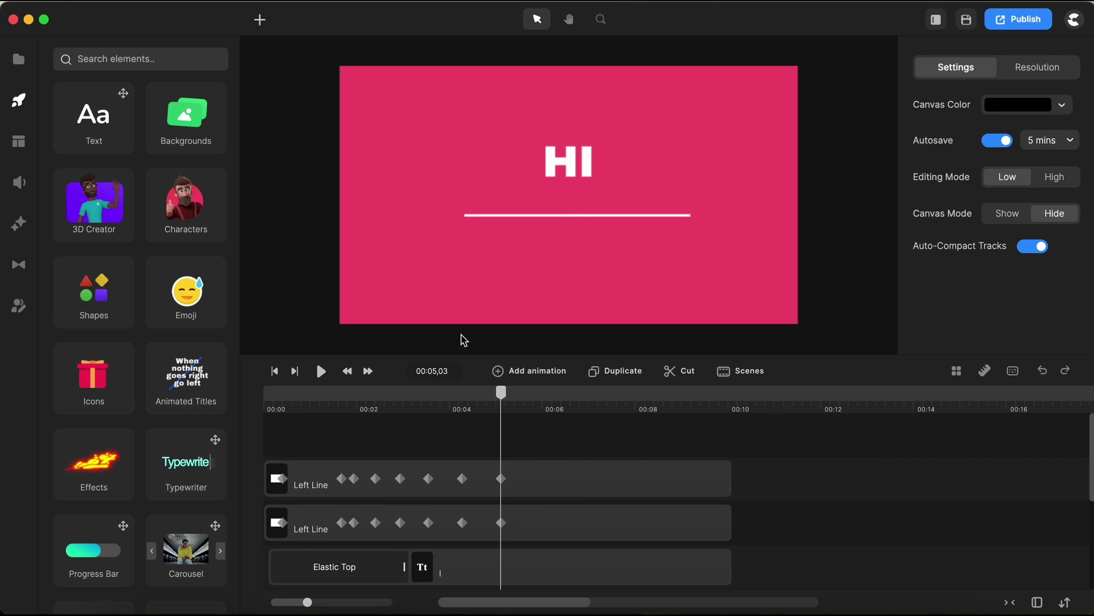
left_click(275, 377)
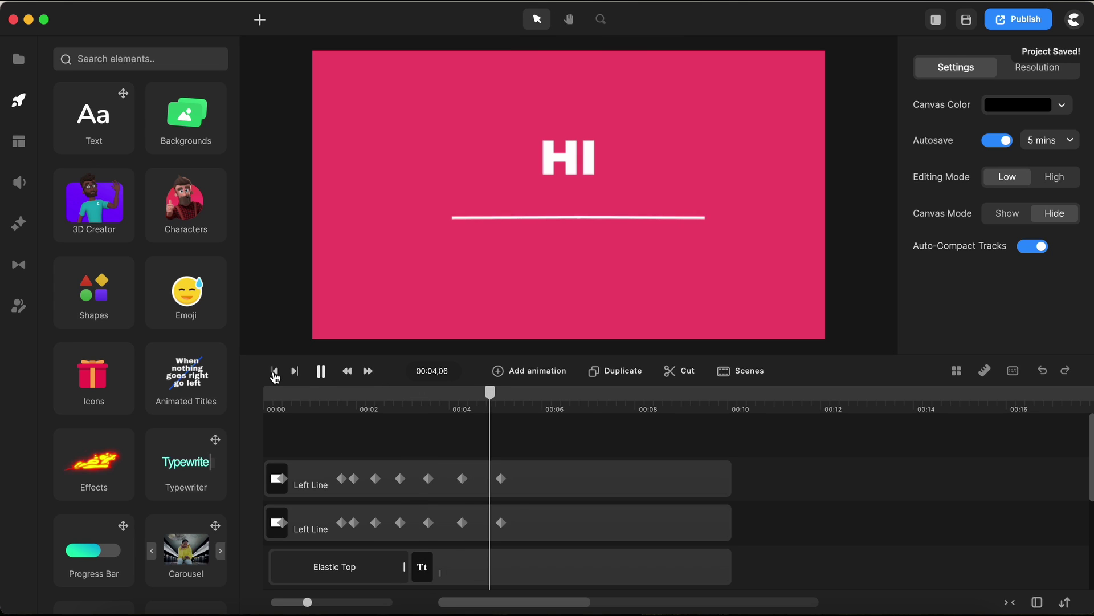
key("space")
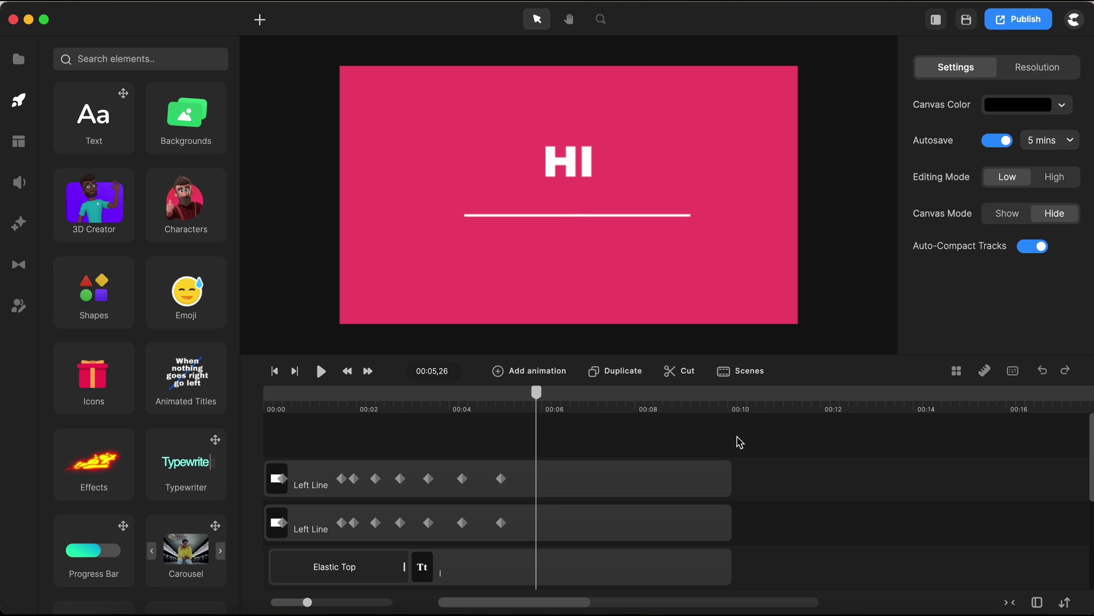
left_click(354, 410)
left_click_drag(354, 397, 343, 429)
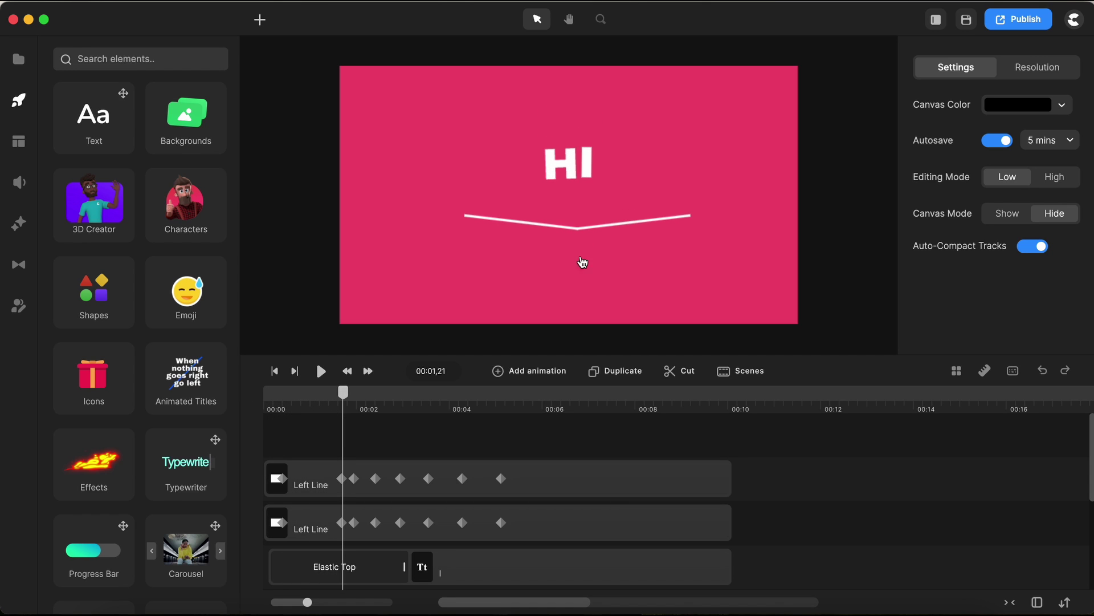
scroll(582, 261, "up", 3)
scroll(648, 328, "up", 2)
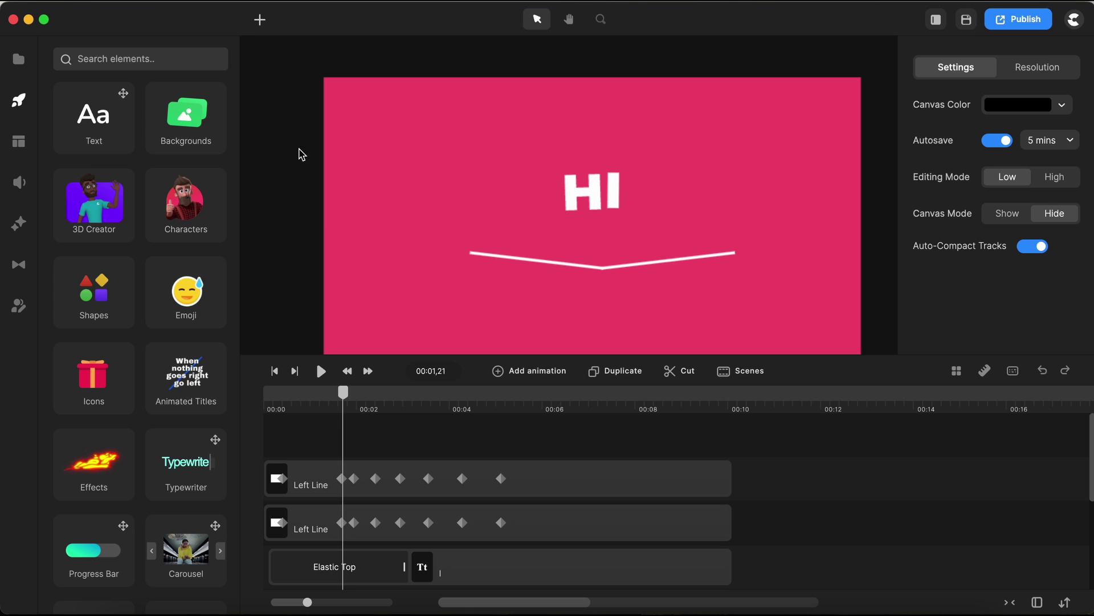
Draw a closed freeform path through the underline's ends and bend up to the frame top.
left_click(283, 84)
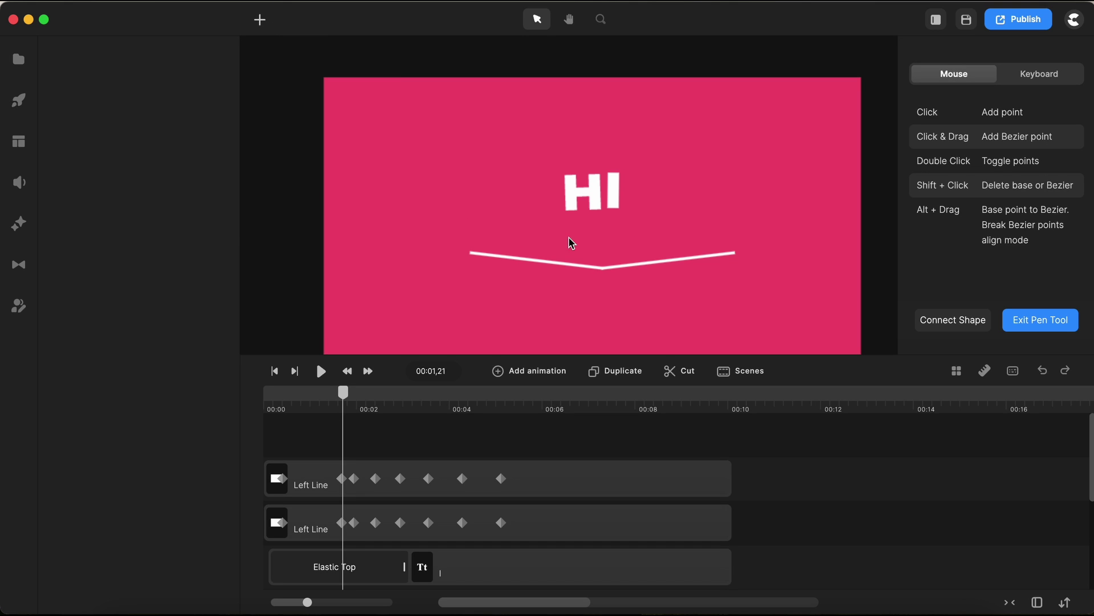
scroll(614, 259, "up", 3)
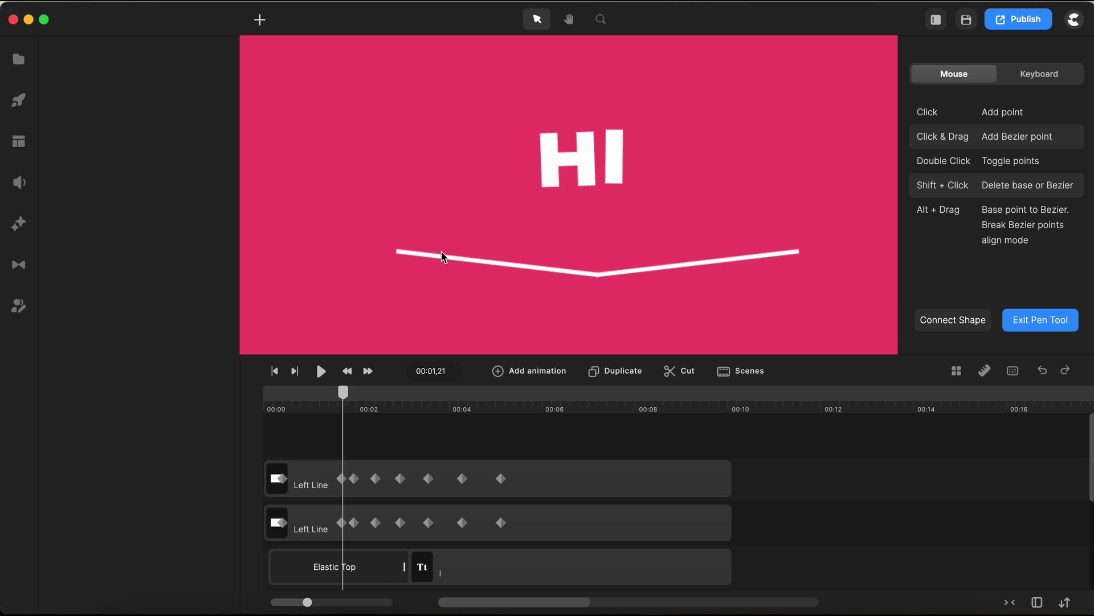
scroll(701, 270, "up", 2)
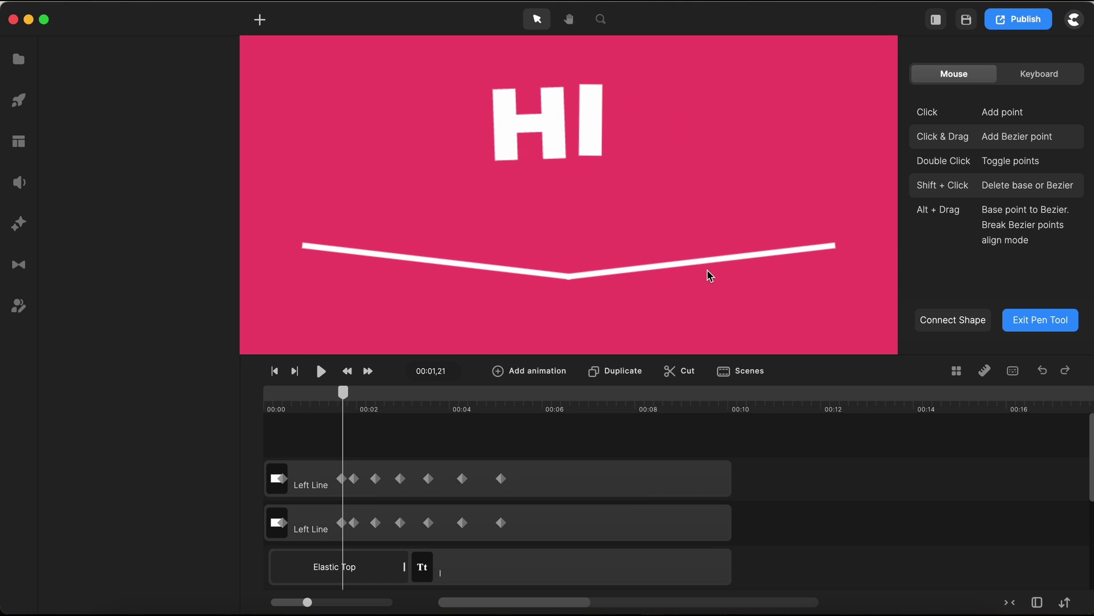
scroll(707, 274, "down", 1)
scroll(402, 276, "up", 2)
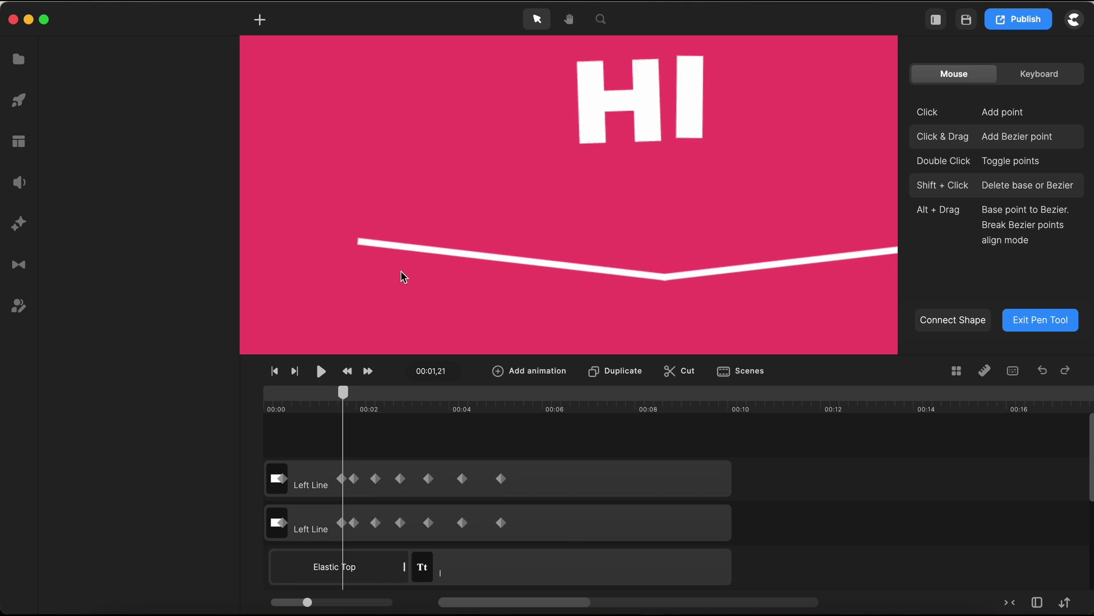
scroll(403, 276, "up", 2)
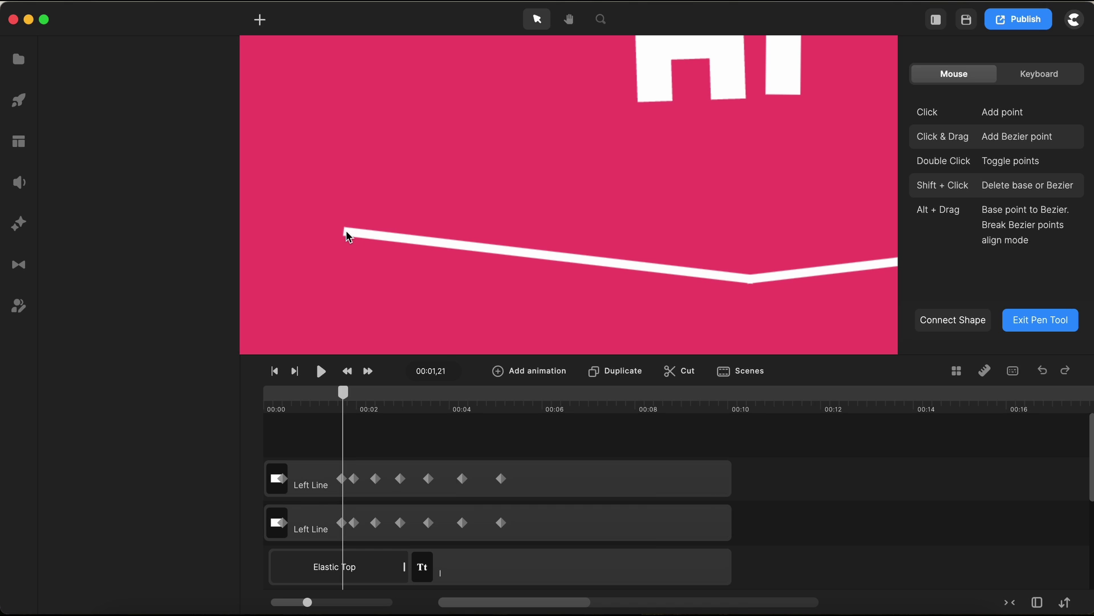
left_click(346, 232)
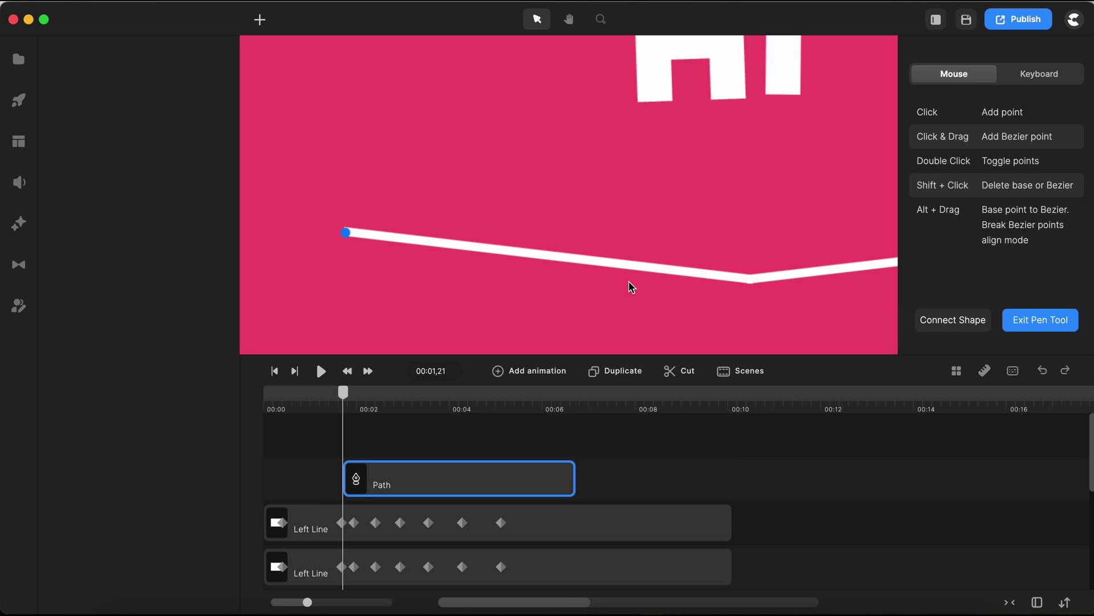
left_click(750, 283)
scroll(860, 239, "down", 4)
scroll(832, 244, "up", 4)
left_click(819, 246)
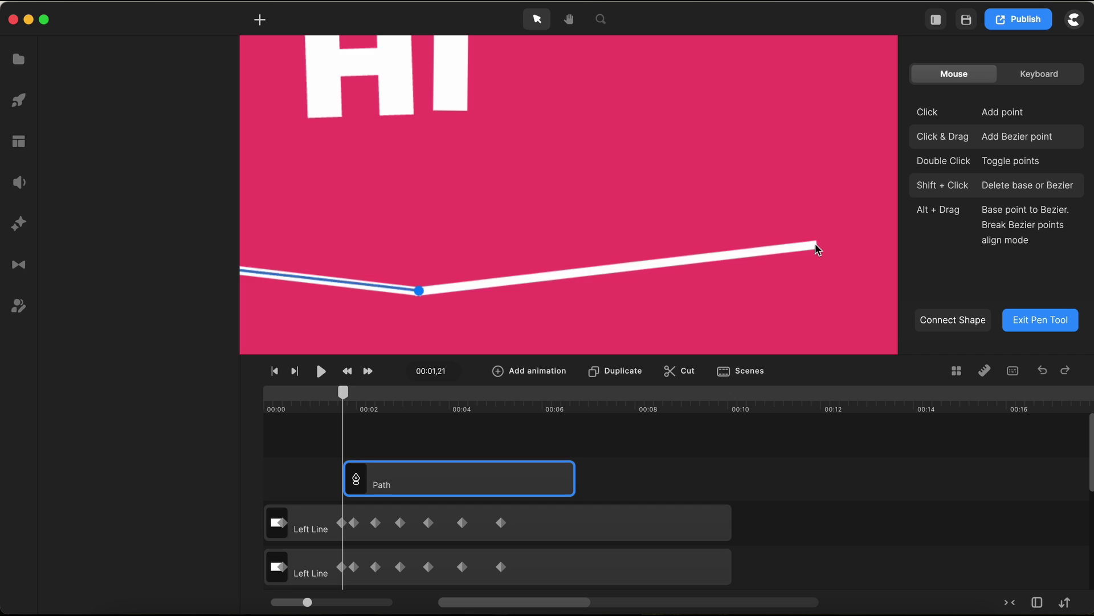
scroll(816, 192, "down", 6)
scroll(802, 91, "up", 3)
left_click(792, 89)
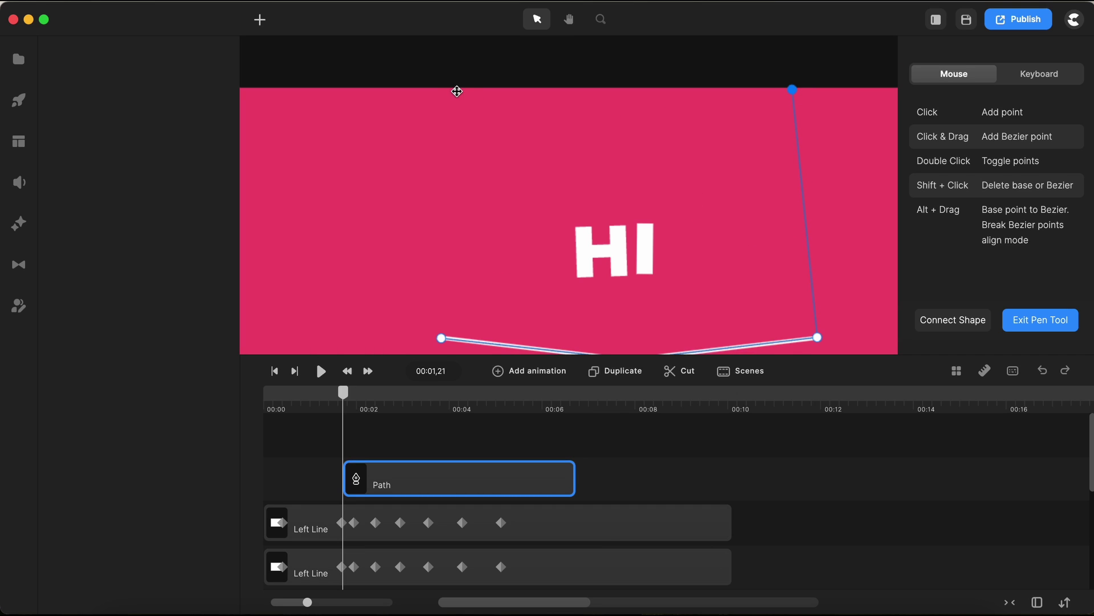
left_click(442, 338)
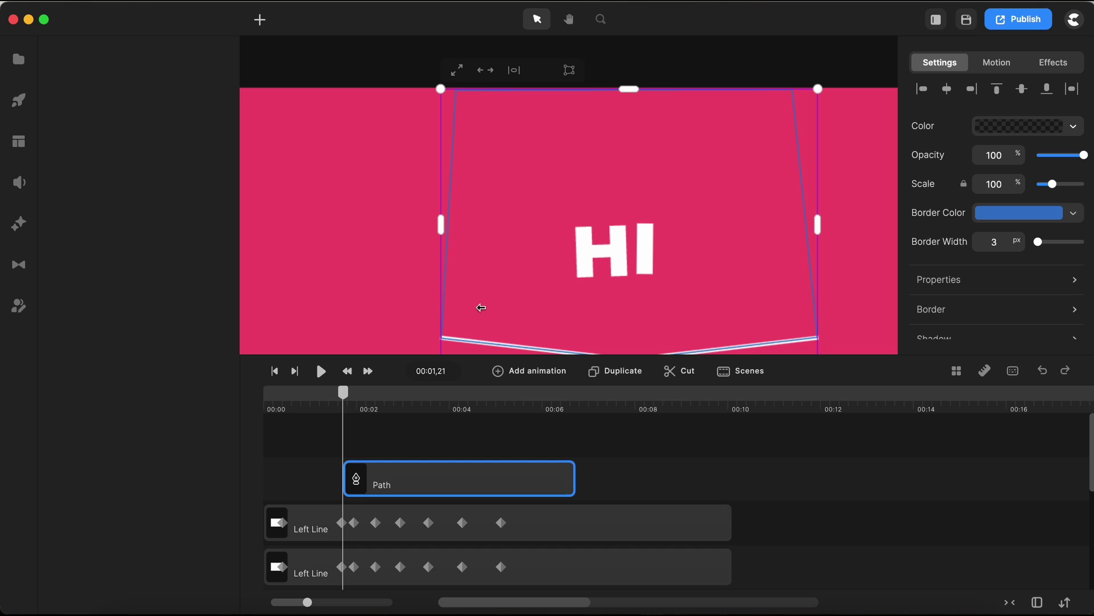
Make the Path clip run from 00:00 to about 00:10.
left_click(656, 477)
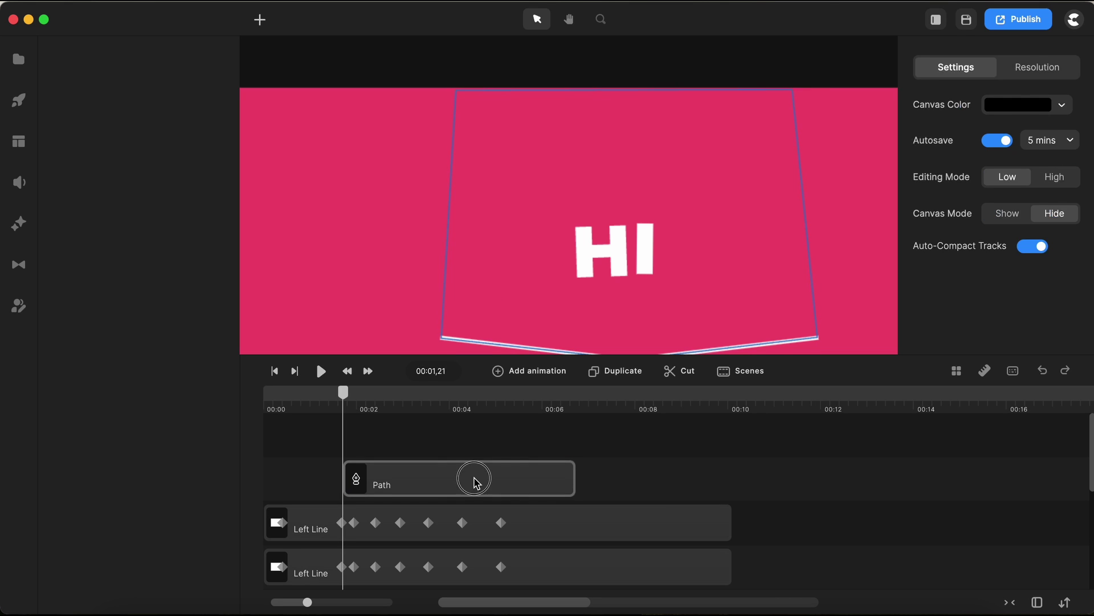
left_click_drag(476, 479, 411, 484)
left_click_drag(496, 476, 727, 479)
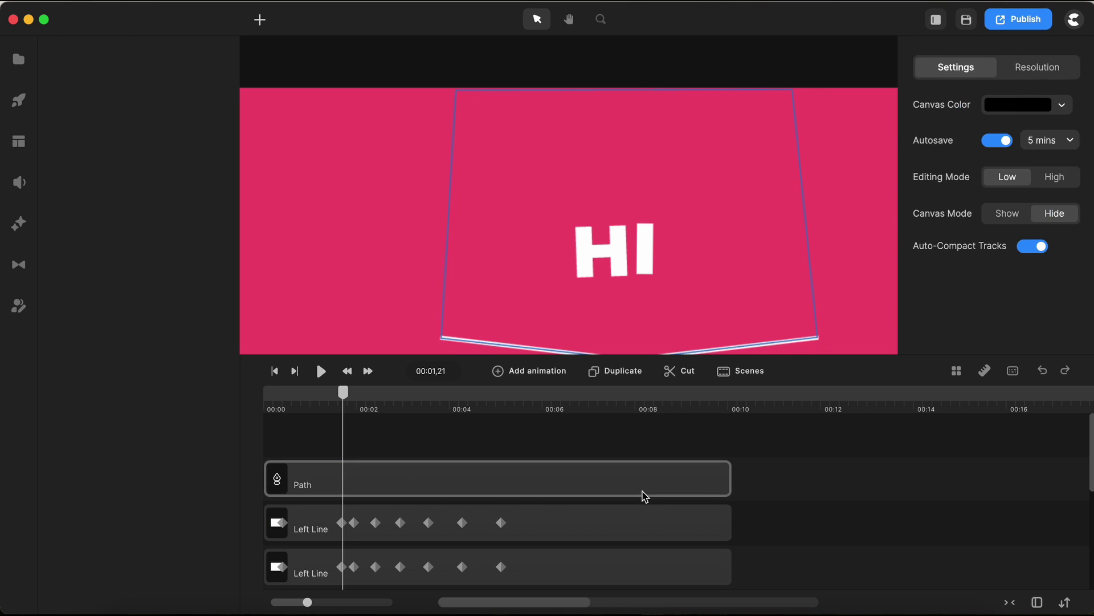
Give the path shape a 0 px border and a fully opaque white ffffff fill.
left_click(637, 285)
scroll(638, 285, "down", 2)
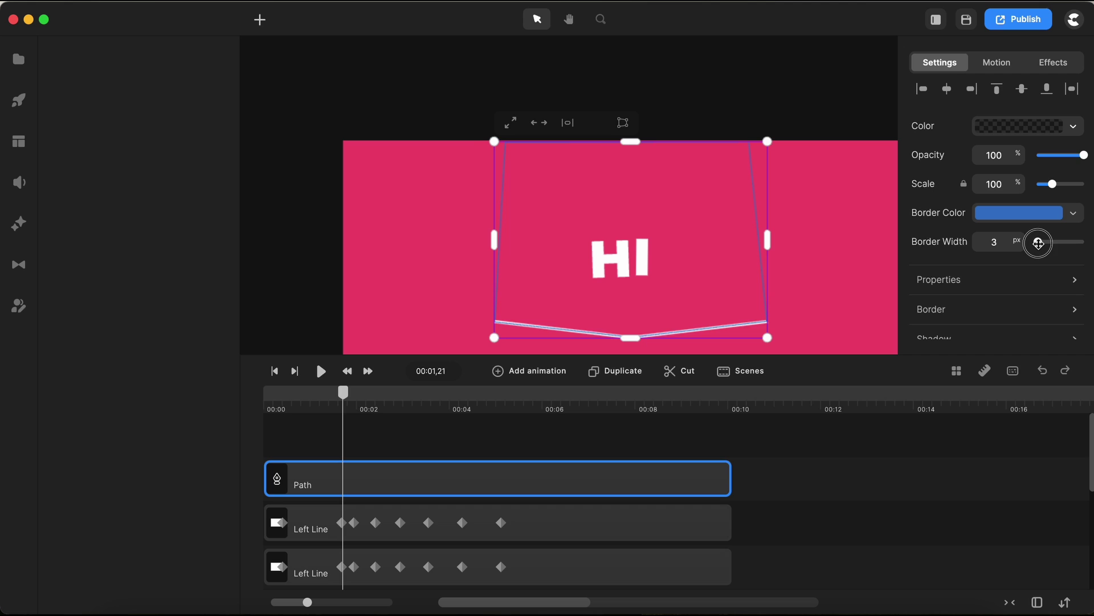
left_click_drag(1038, 243, 1012, 244)
left_click(1012, 129)
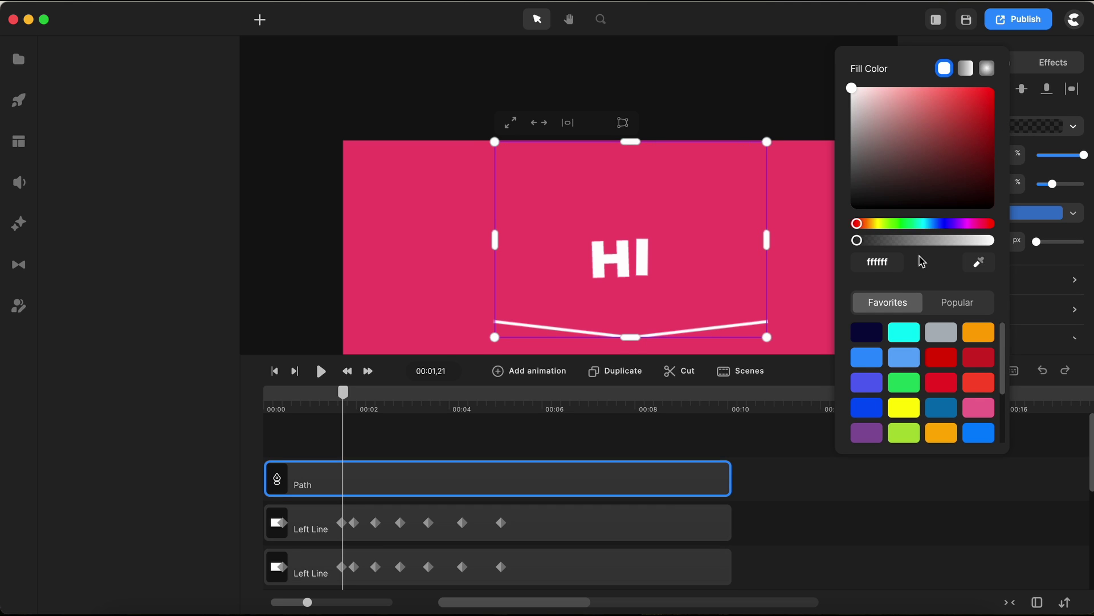
left_click_drag(864, 245, 1026, 240)
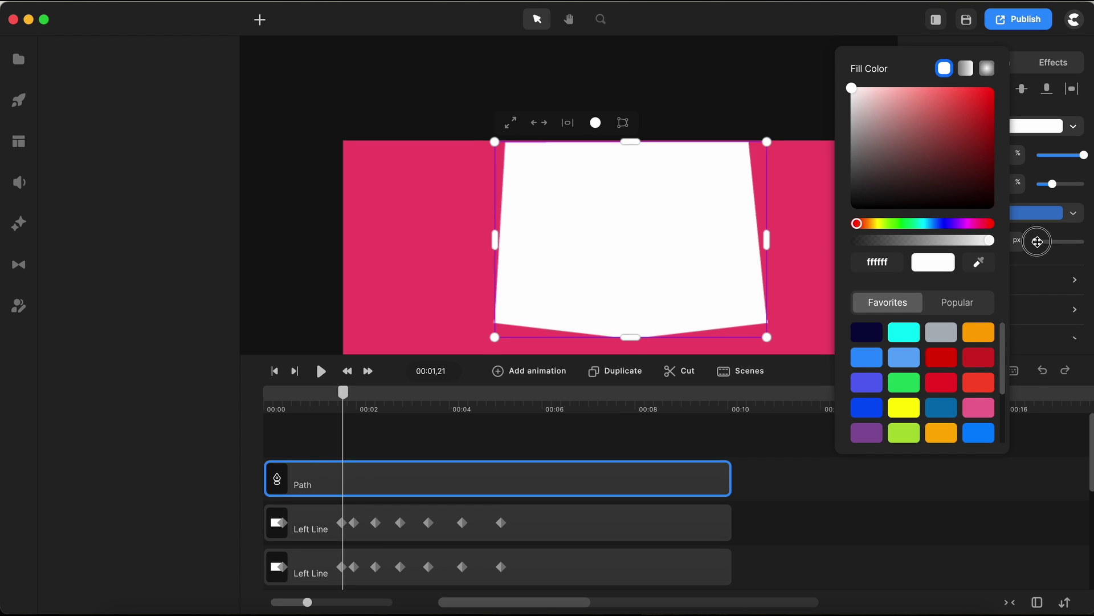
left_click(758, 511)
left_click(554, 486)
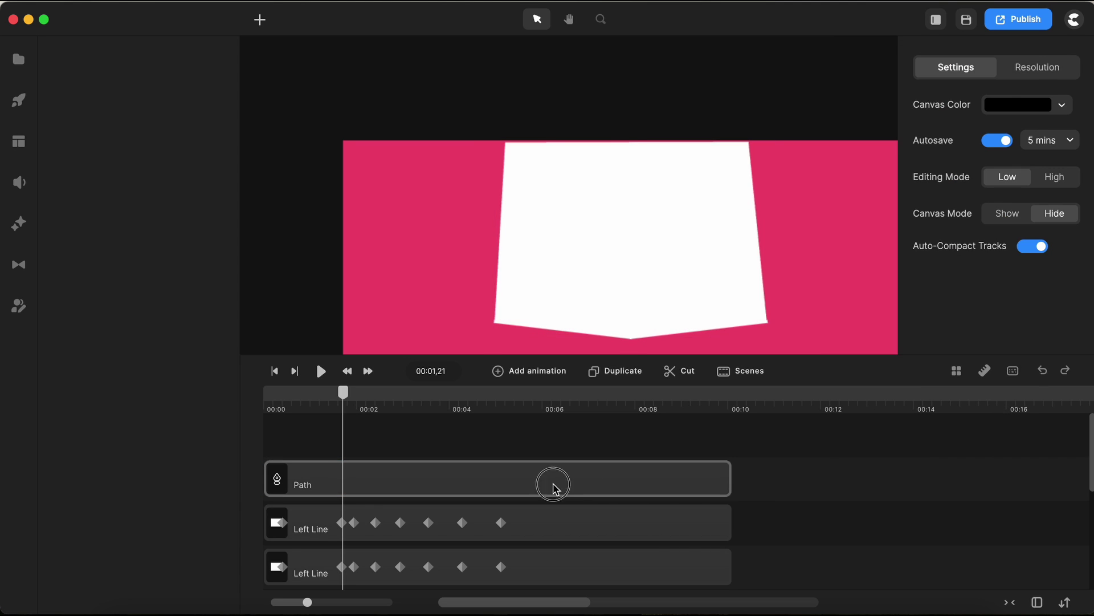
left_click(819, 477)
left_click(647, 482)
Rename the upper Left Line track to Right Line.
right_click(647, 481)
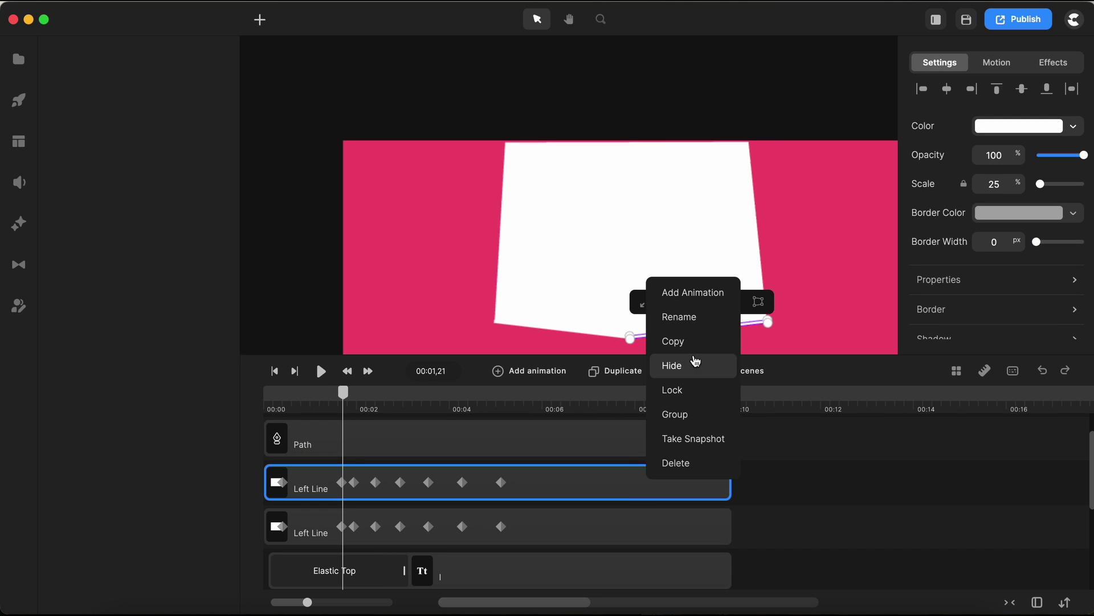
left_click(691, 323)
double_click(290, 484)
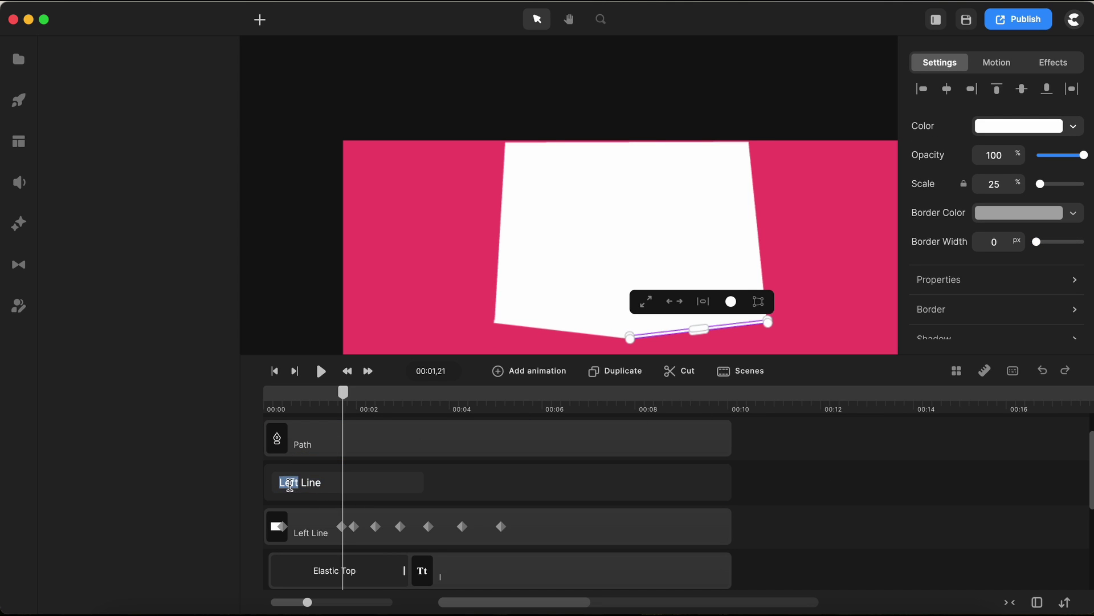
left_click(795, 464)
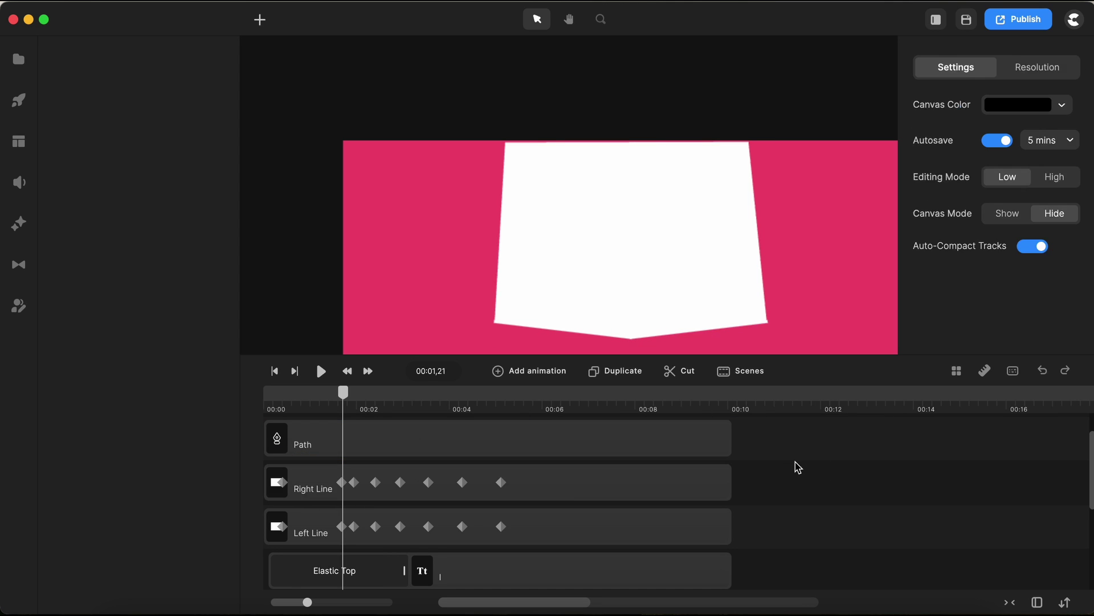
Rename the white Path track to TM H.
left_click(557, 442)
right_click(573, 481)
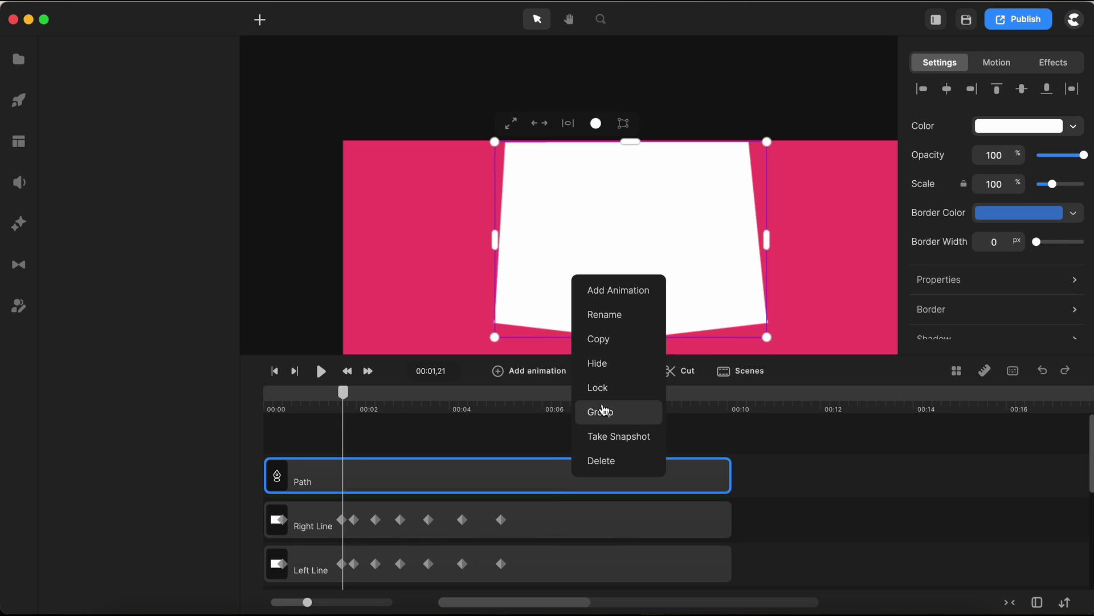
left_click(612, 317)
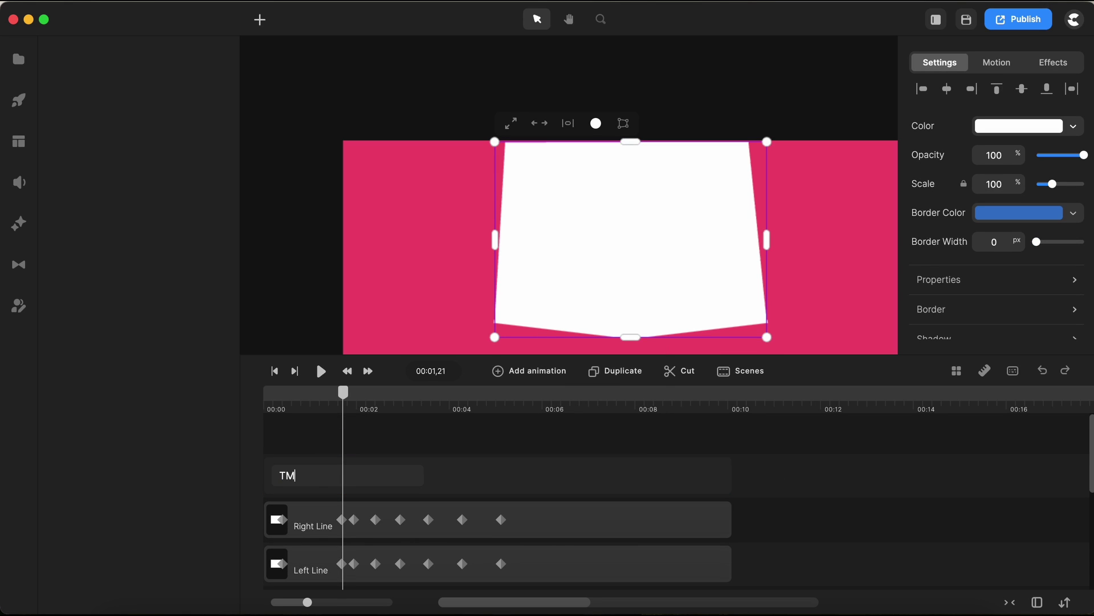
type("TM H")
key("Return")
left_click(813, 486)
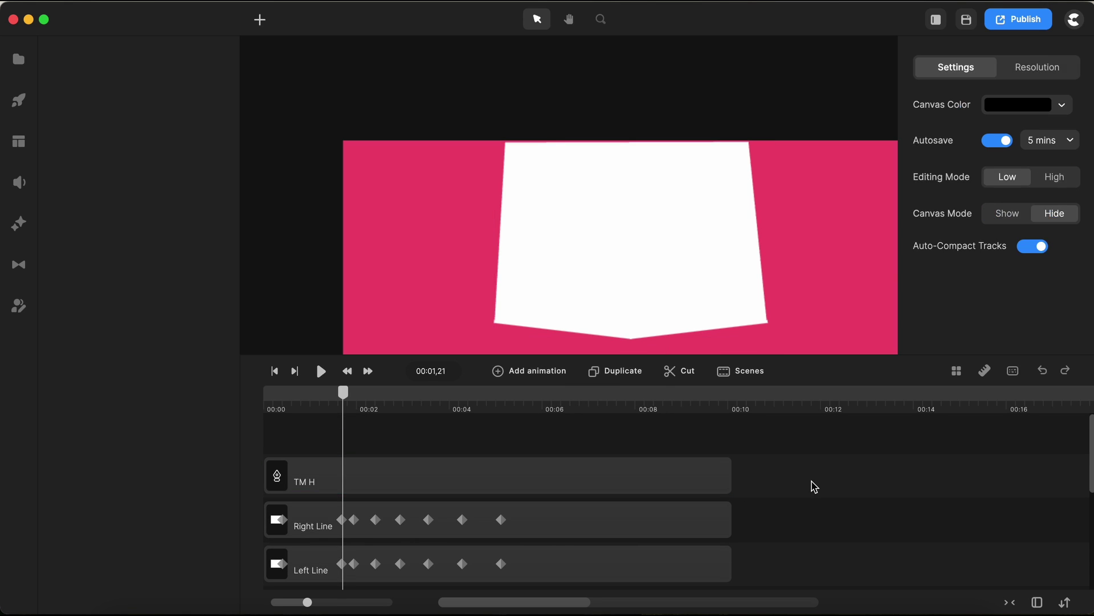
Duplicate TM H and name the copy TM I.
left_click(619, 485)
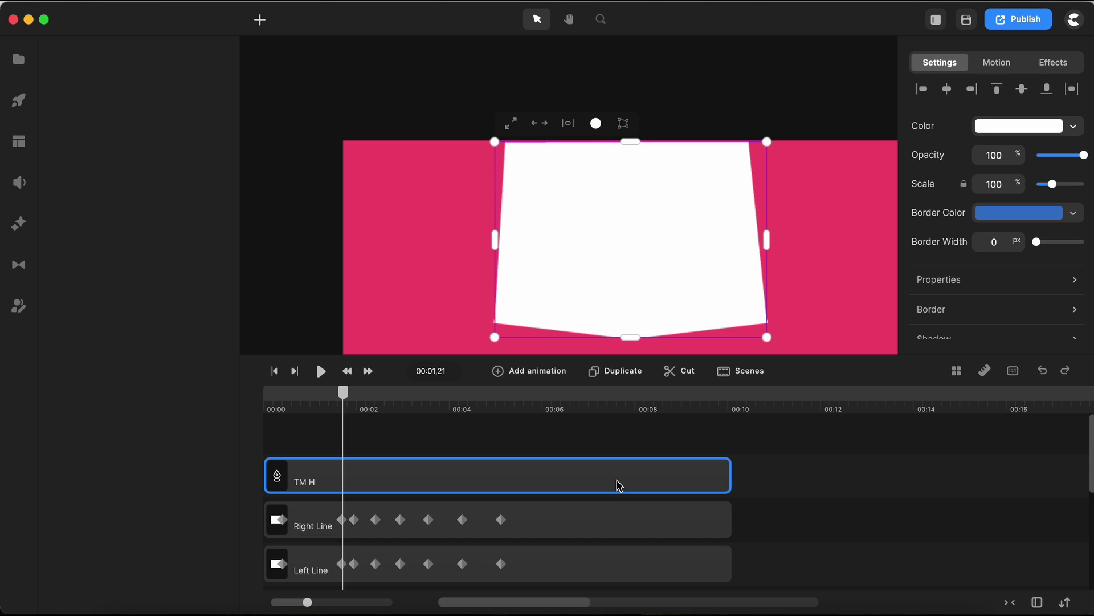
key("super+d")
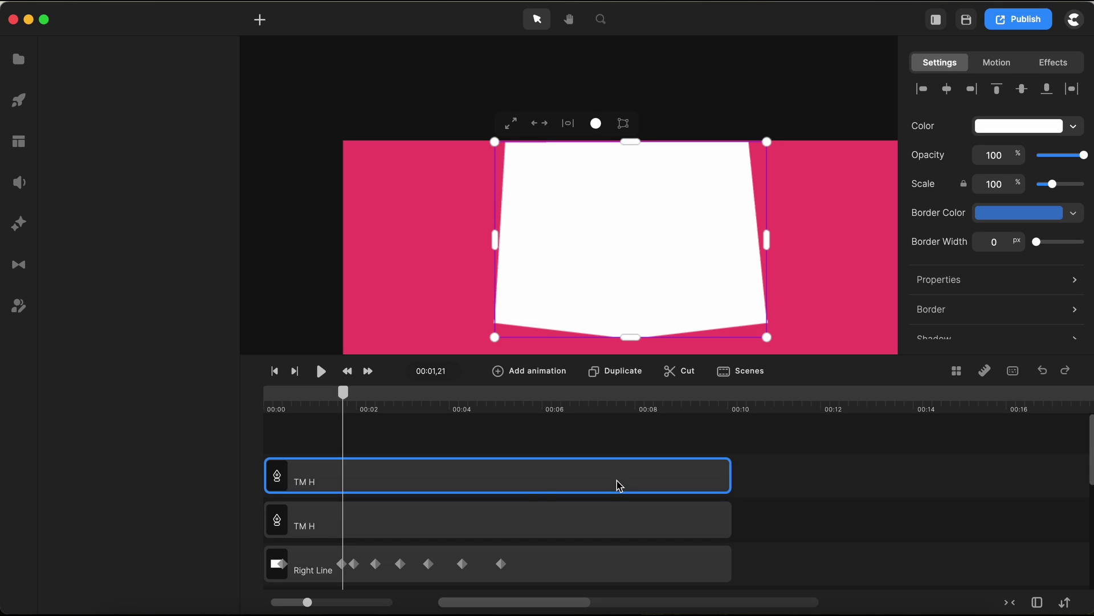
right_click(539, 490)
left_click(567, 321)
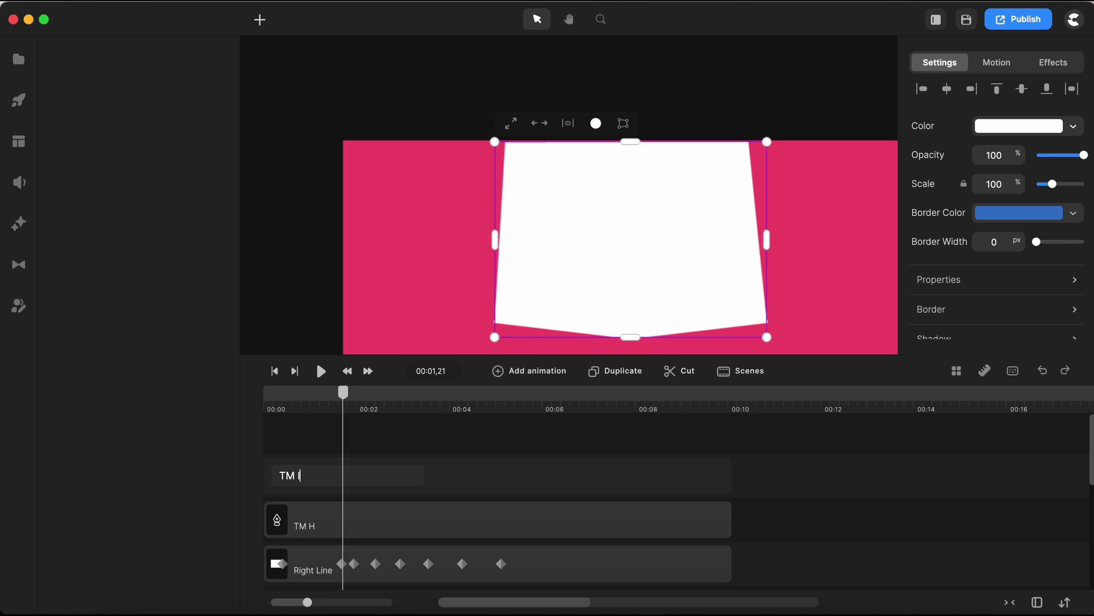
key("Return")
left_click(594, 517)
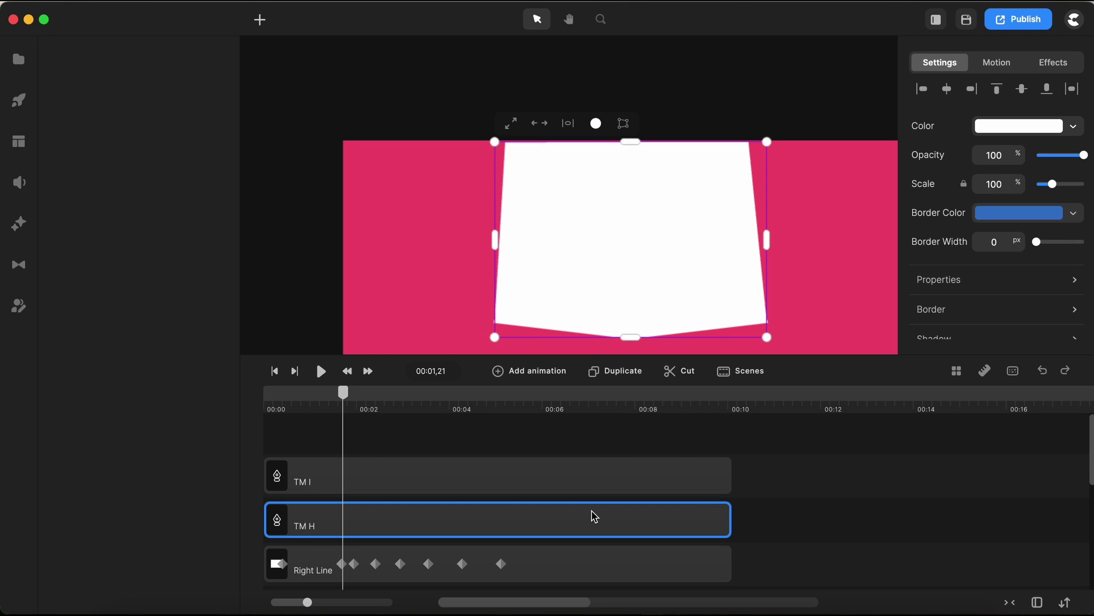
Hide TM H, set TM I's opacity to 46%, and move the playhead to 00:01,29.
right_click(593, 516)
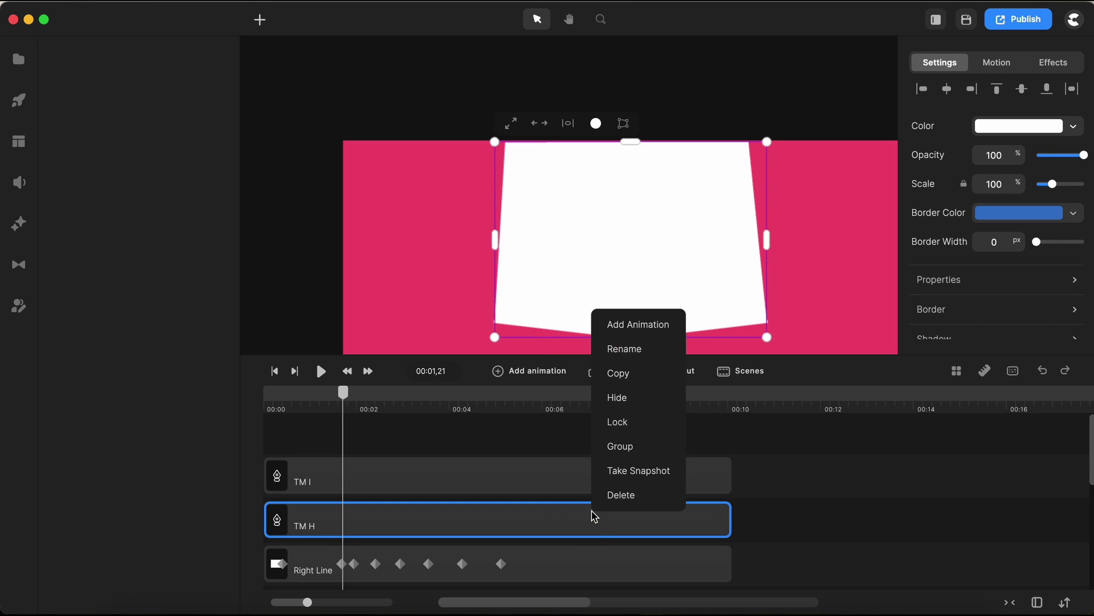
left_click(624, 398)
left_click(655, 478)
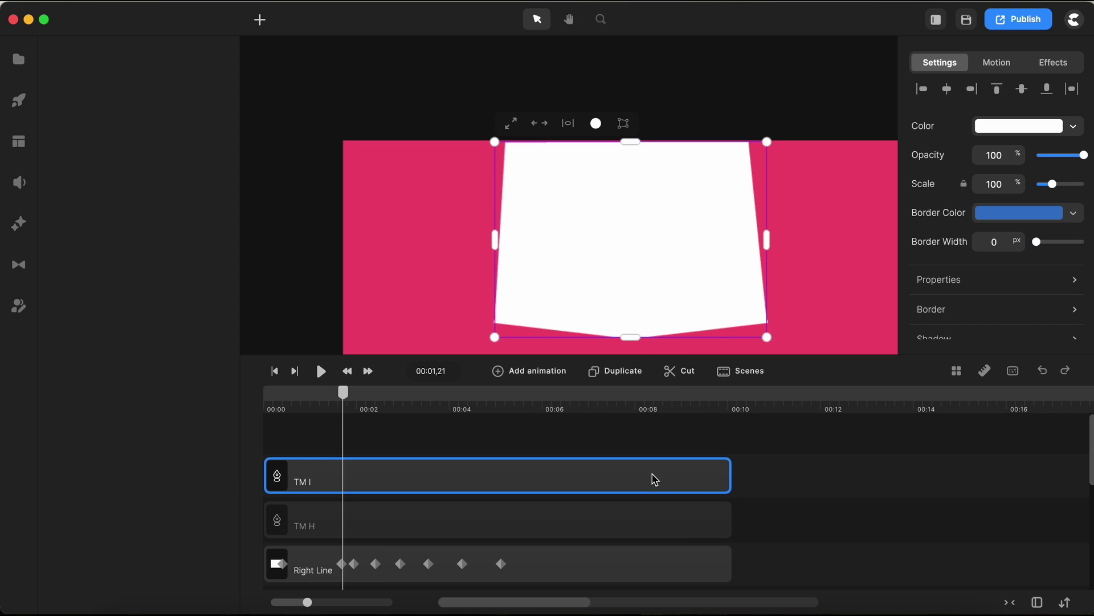
scroll(645, 262, "down", 4)
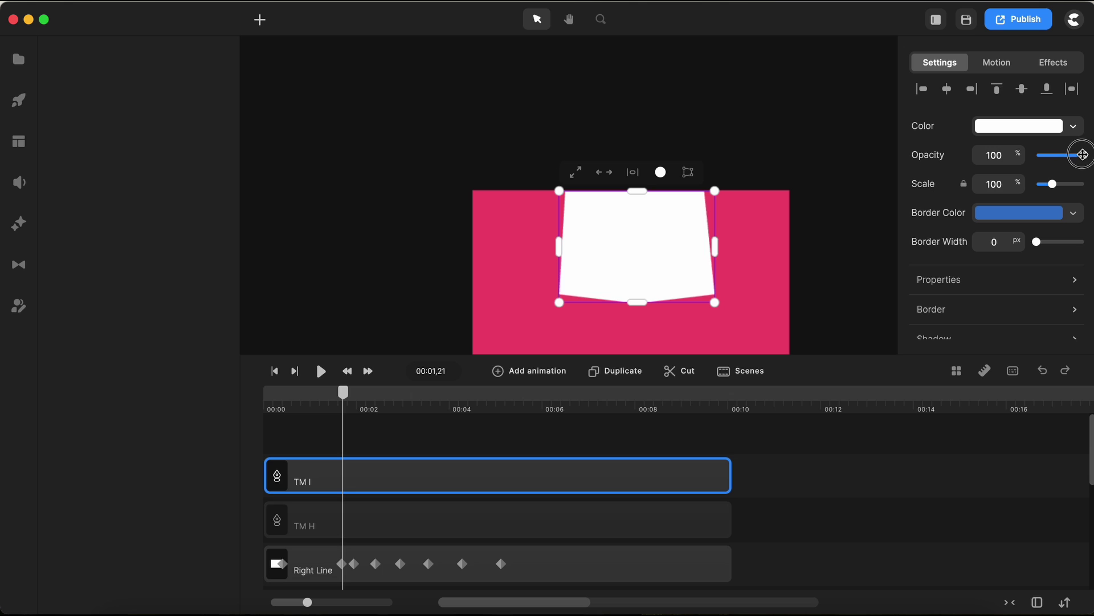
left_click_drag(1082, 154, 1058, 155)
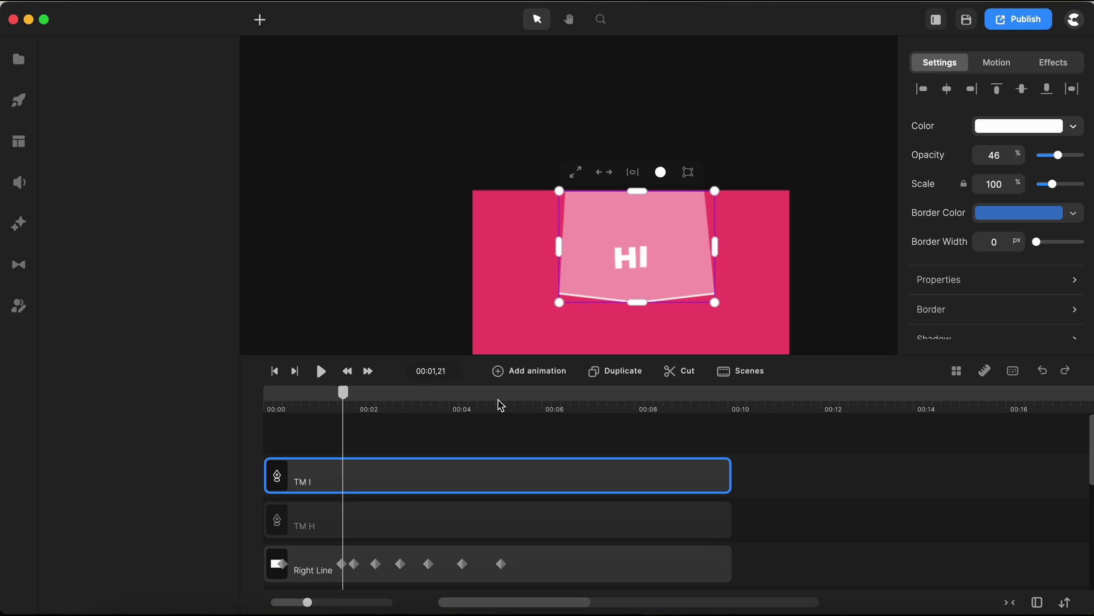
left_click_drag(343, 393, 361, 403)
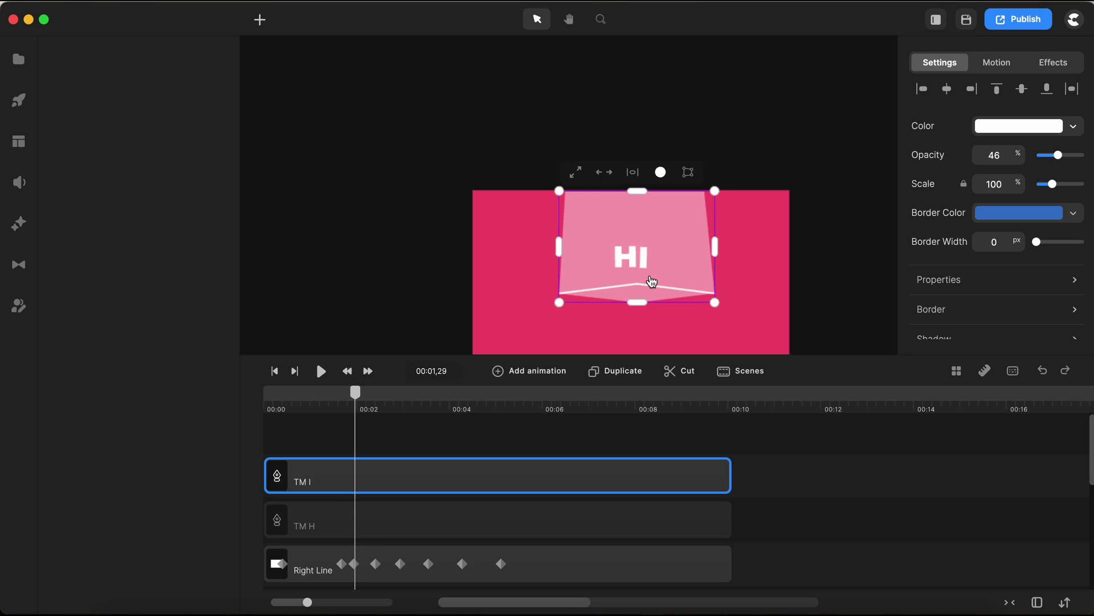
Raise TM I's bottom middle point into a V along the underline, then restore 100% opacity.
scroll(650, 284, "up", 5)
double_click(723, 212)
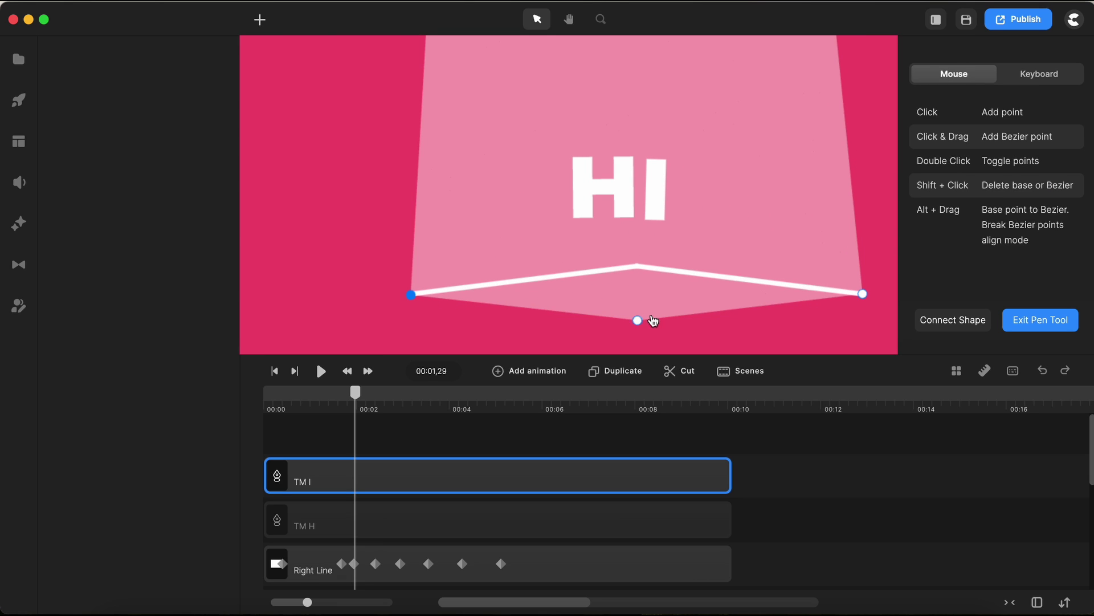
left_click_drag(637, 321, 637, 266)
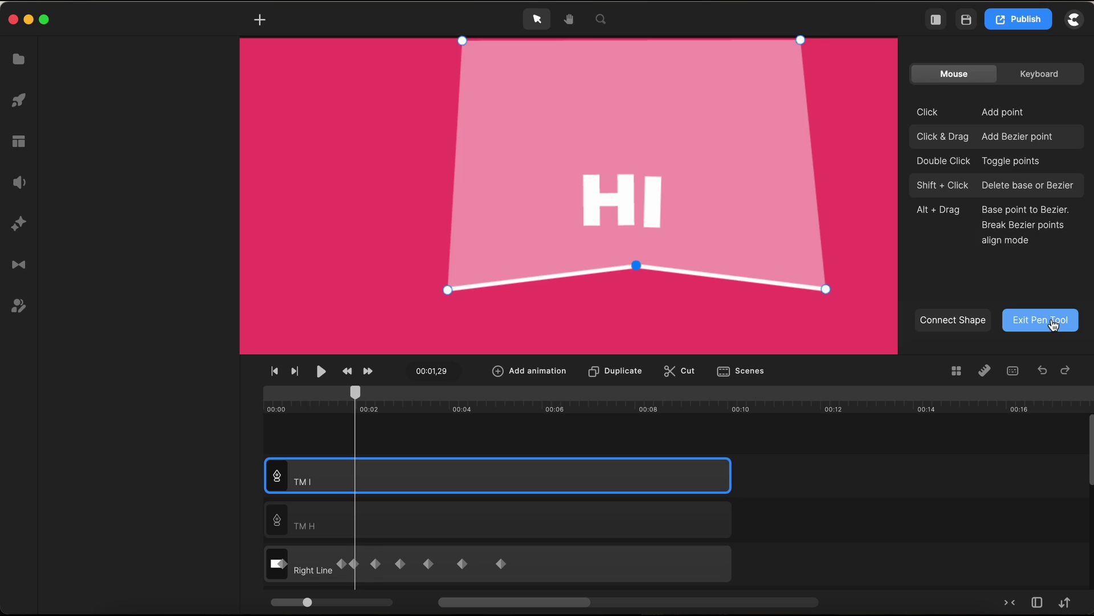
left_click(1033, 322)
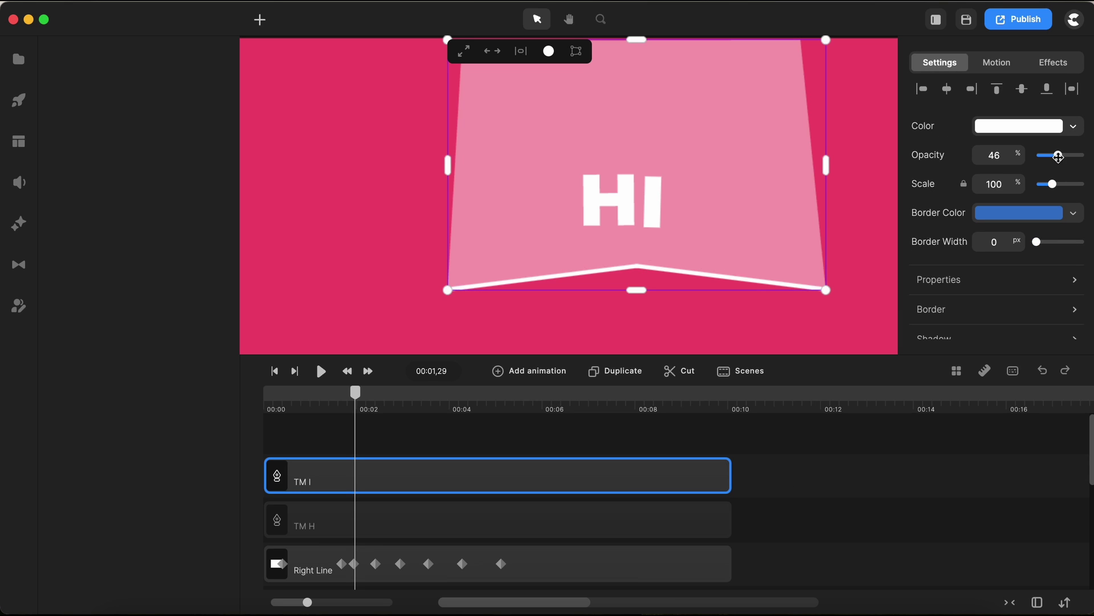
left_click_drag(1058, 157, 1080, 155)
left_click(778, 474)
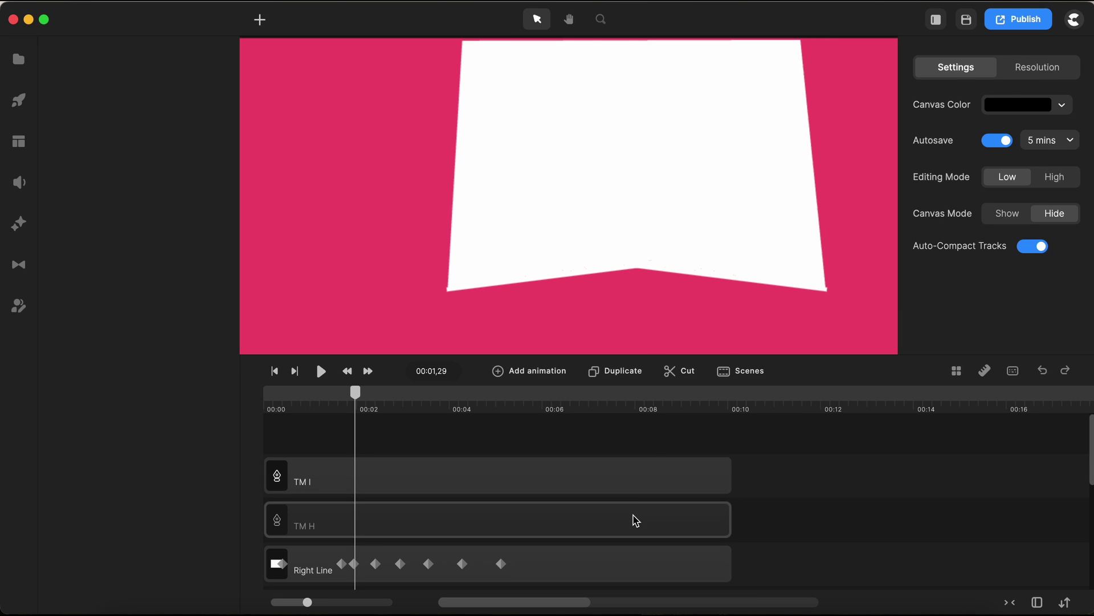
Unhide TM H and fill it yellow (fefe00).
right_click(637, 520)
left_click(664, 401)
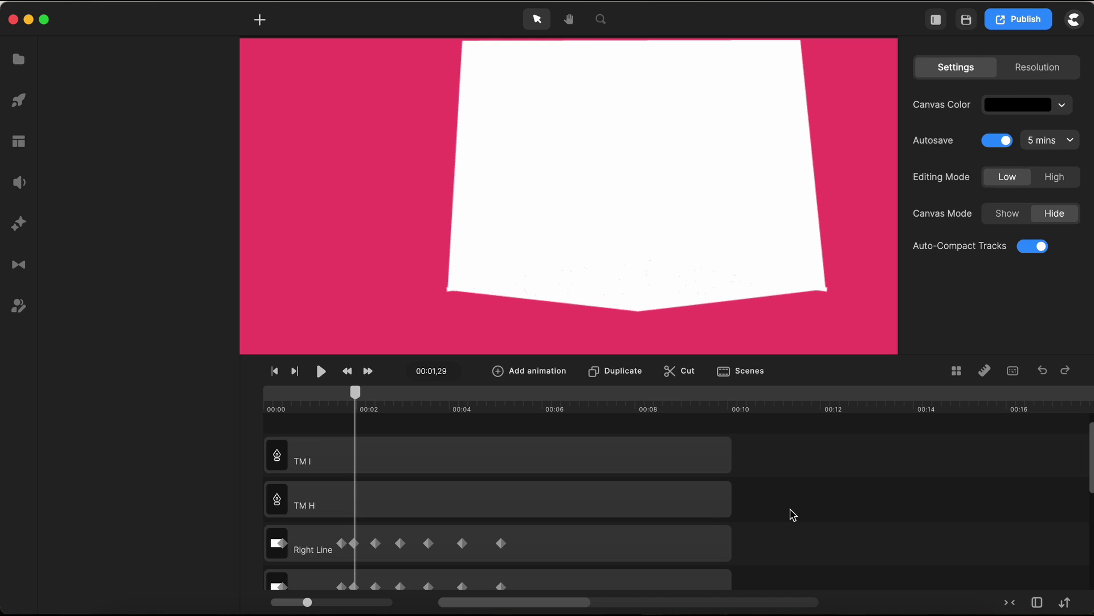
left_click(793, 515)
left_click(1032, 137)
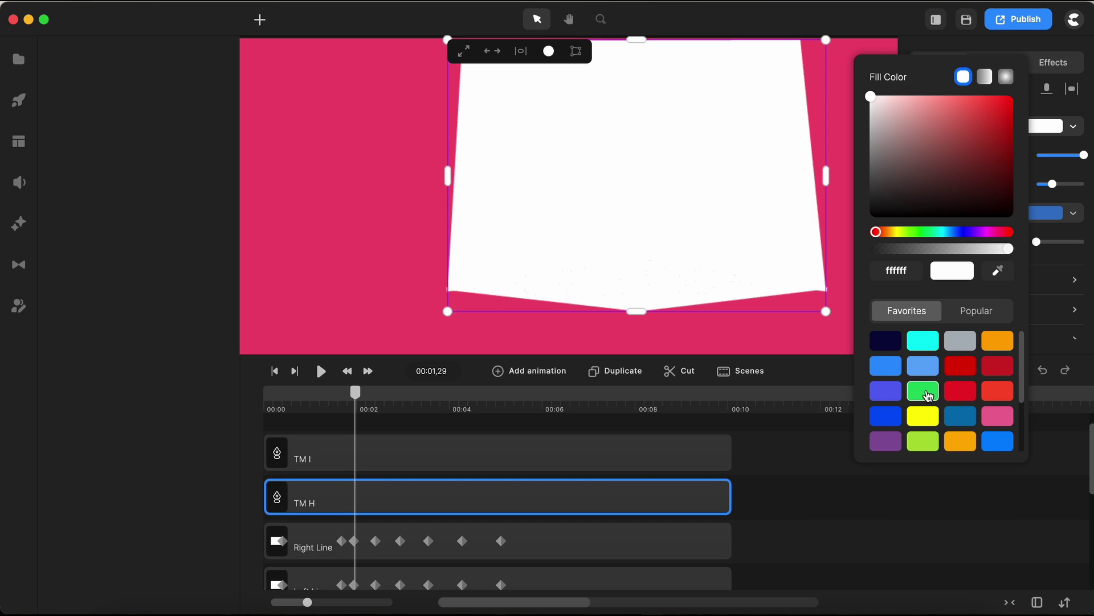
left_click(923, 418)
left_click(801, 551)
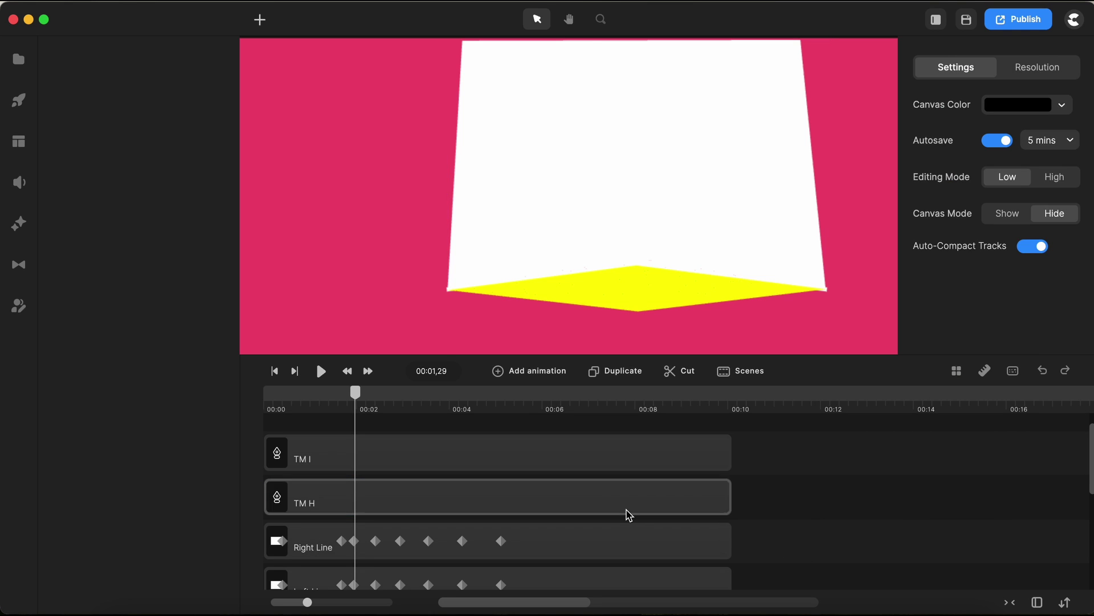
left_click(610, 511)
left_click(539, 476)
Add two empty tracks below Left Line and move TM I and TM H down into them.
scroll(540, 481, "down", 1)
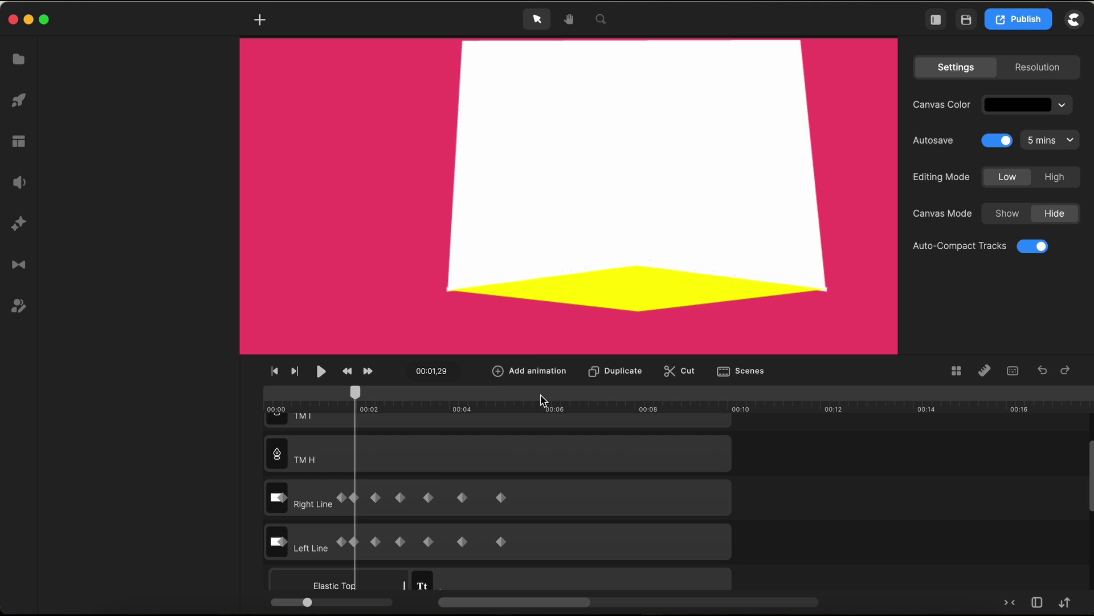
left_click_drag(541, 355, 540, 237)
right_click(769, 452)
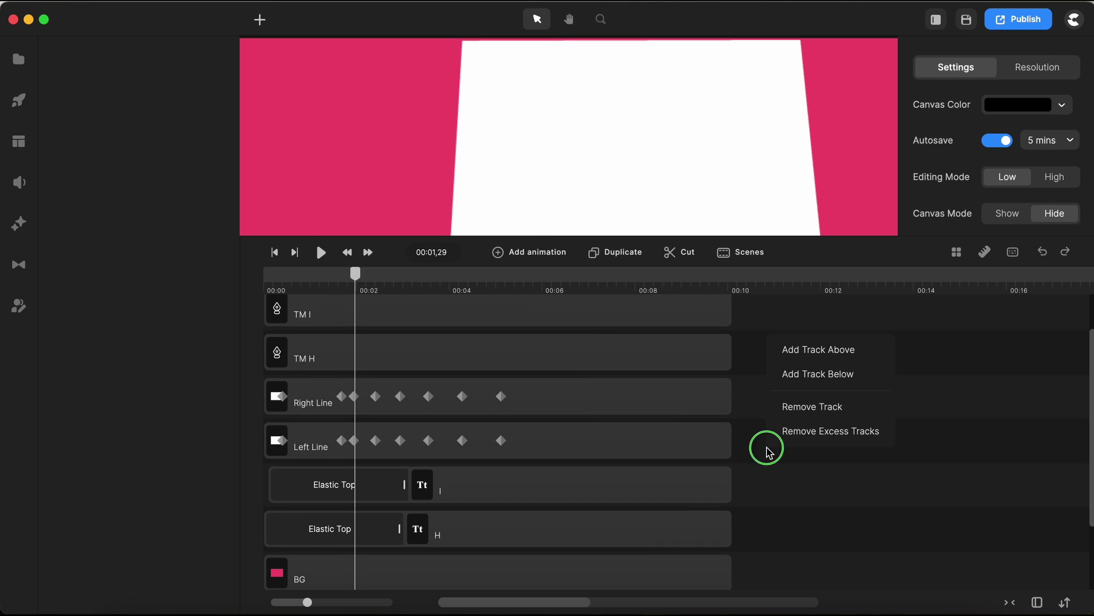
left_click(831, 383)
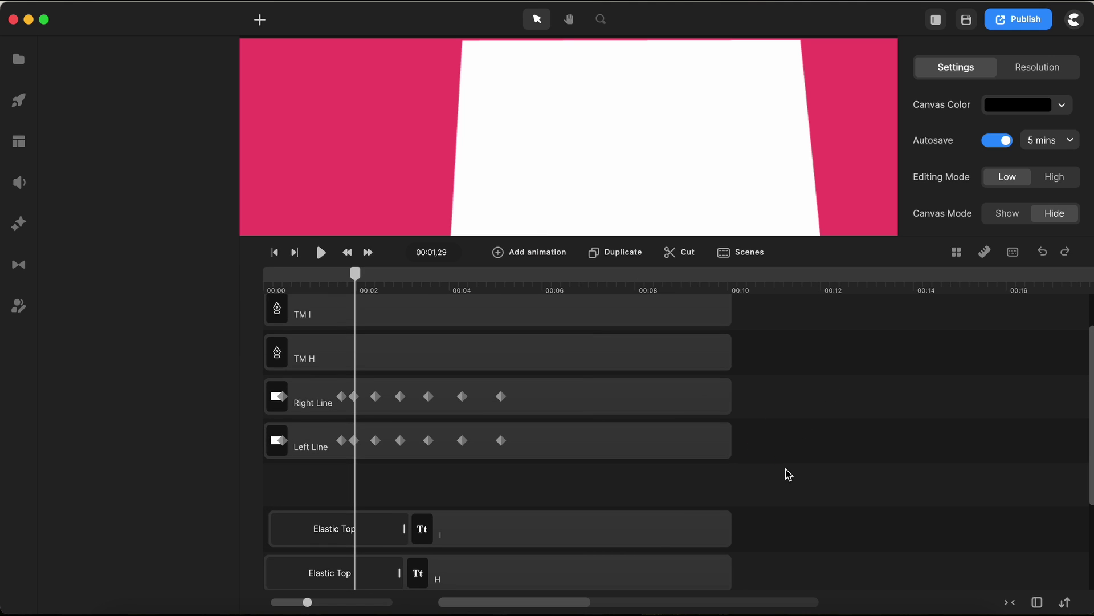
right_click(776, 450)
left_click(831, 381)
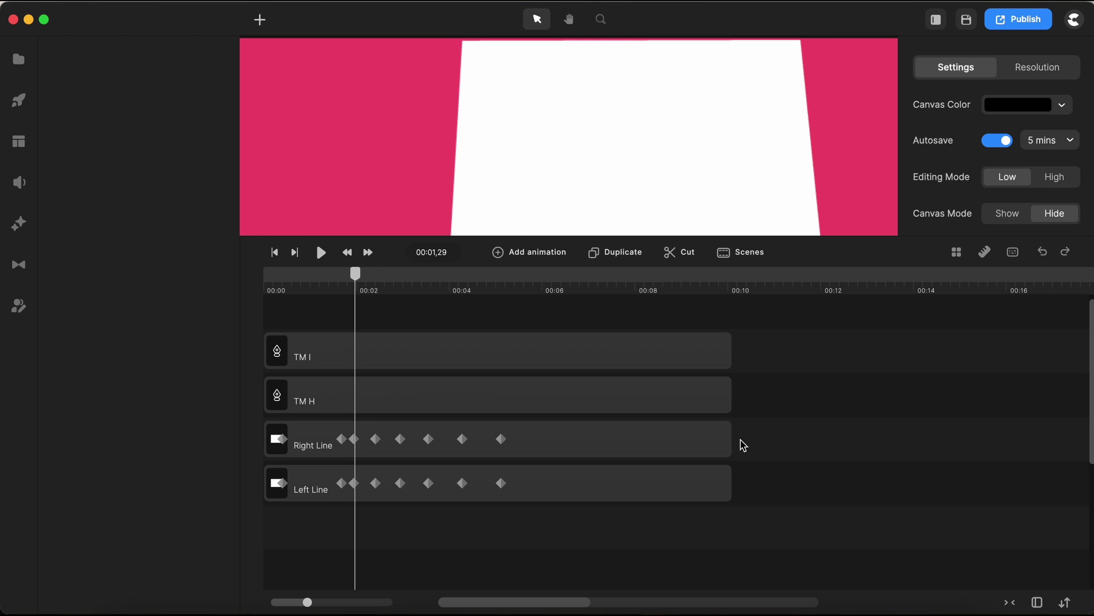
left_click(747, 354)
left_click_drag(747, 354, 679, 579)
scroll(798, 520, "down", 3)
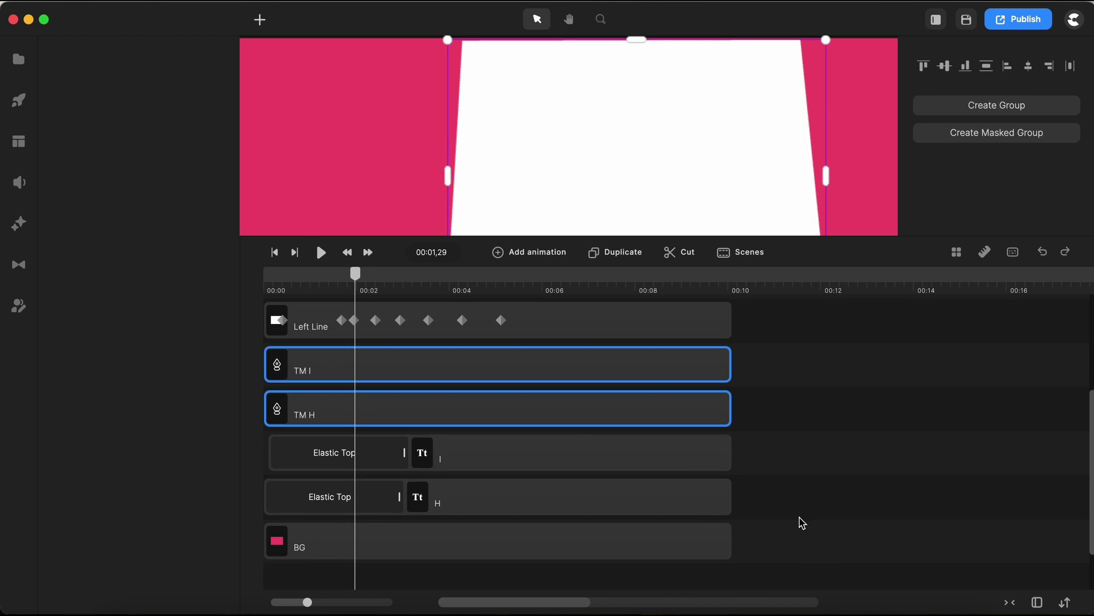
Track-matte TM H to the letter H using Alpha type.
left_click(761, 444)
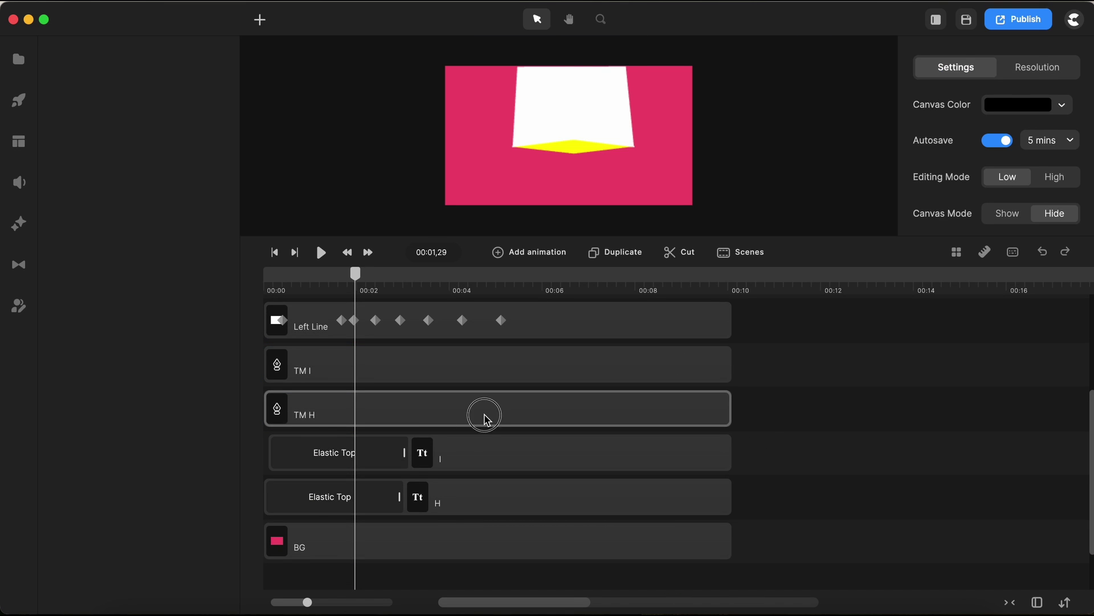
left_click(486, 419)
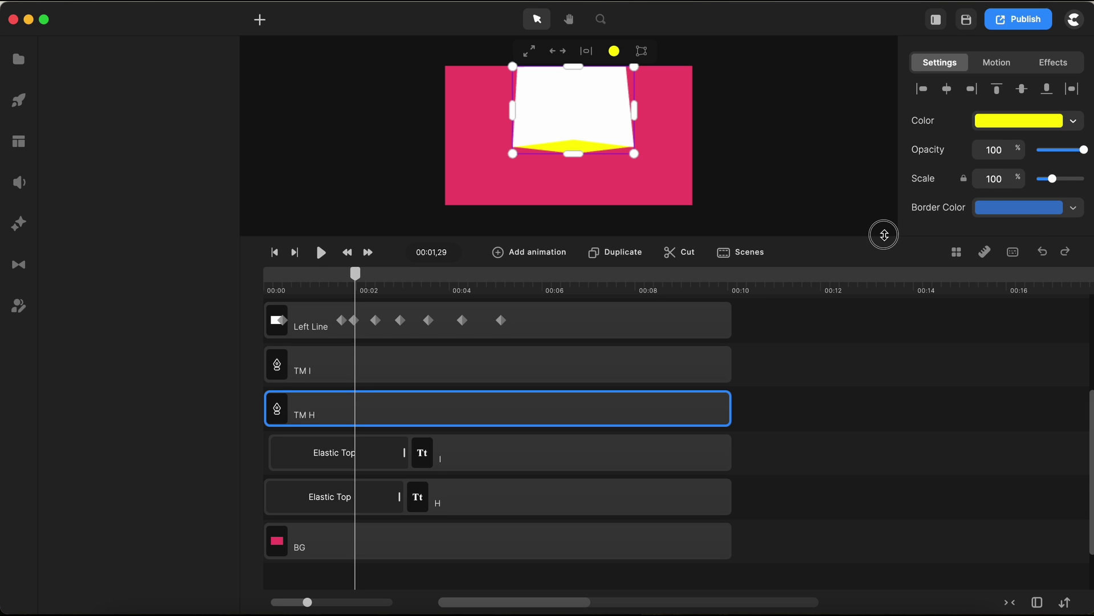
left_click_drag(882, 234, 882, 305)
scroll(970, 276, "down", 5)
left_click(962, 228)
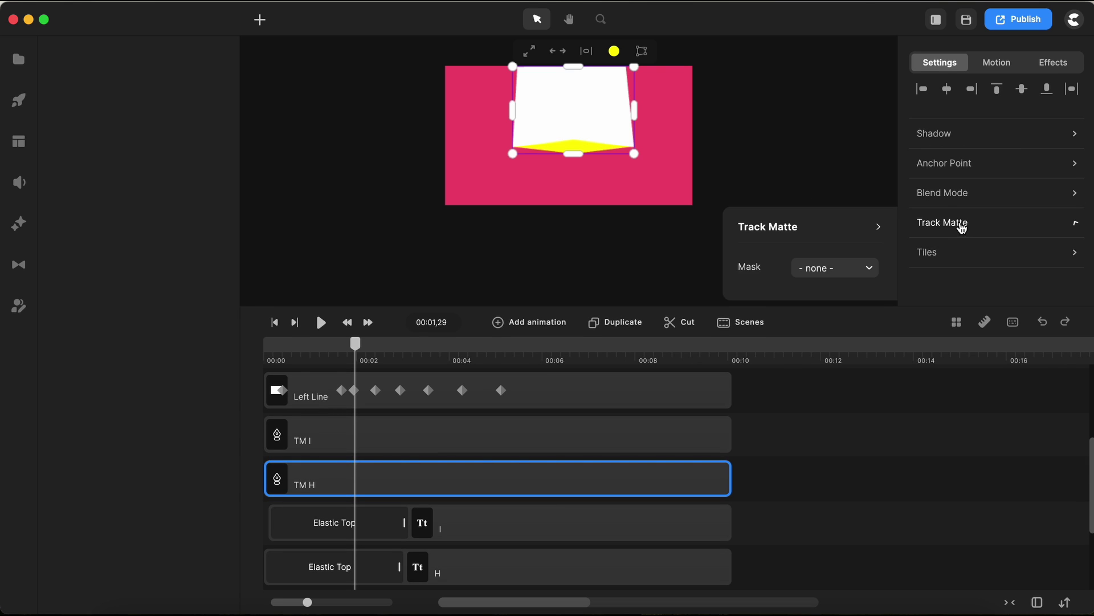
left_click(855, 278)
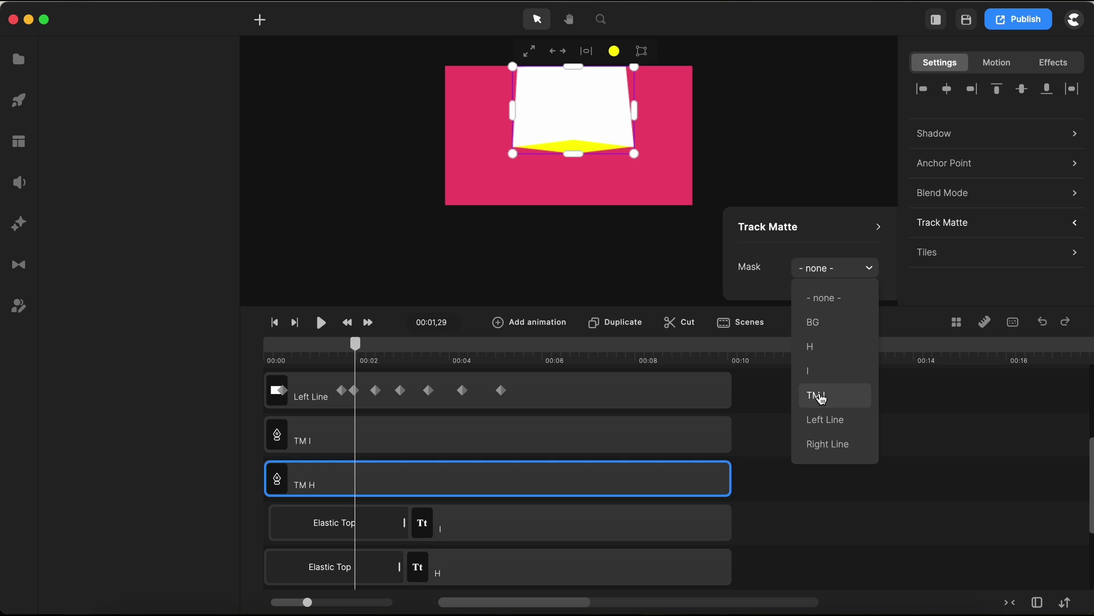
left_click(819, 349)
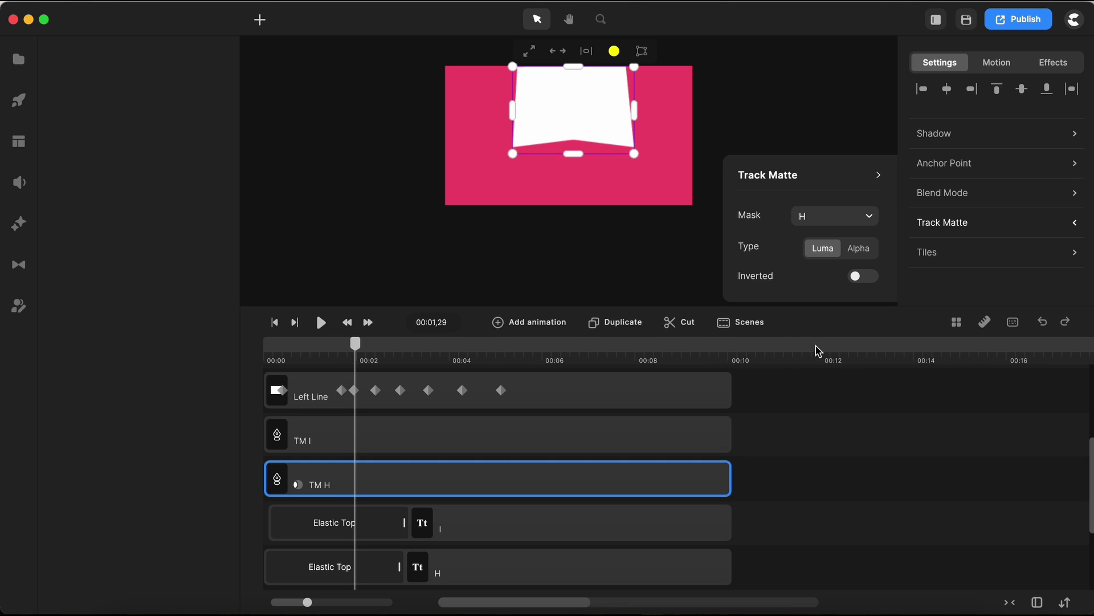
left_click(866, 253)
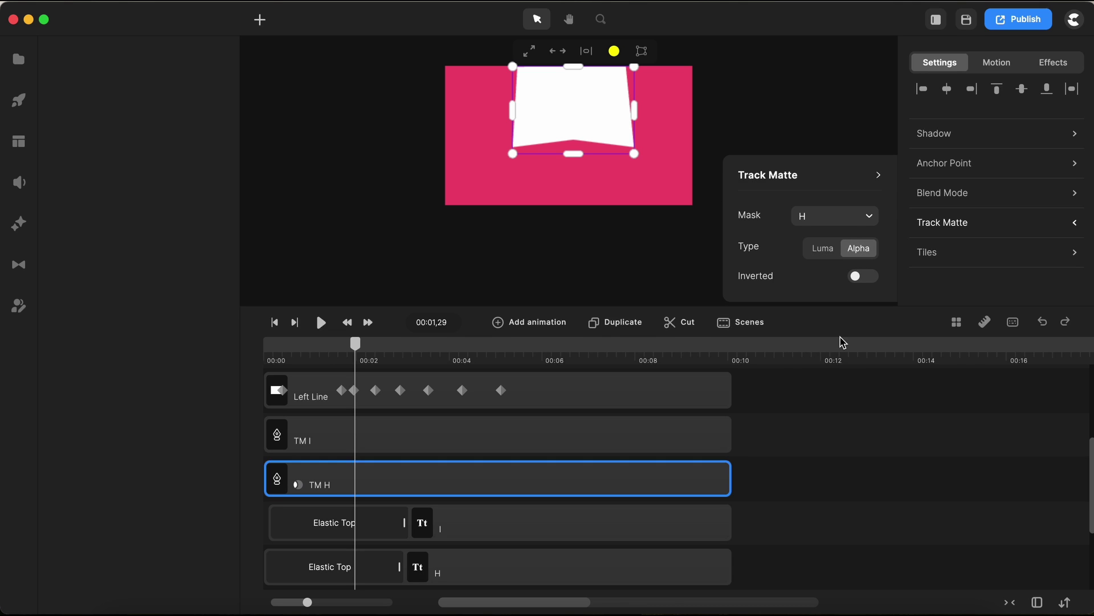
left_click(796, 486)
Track-matte TM I to the letter I using Alpha type.
left_click(656, 436)
scroll(977, 281, "down", 3)
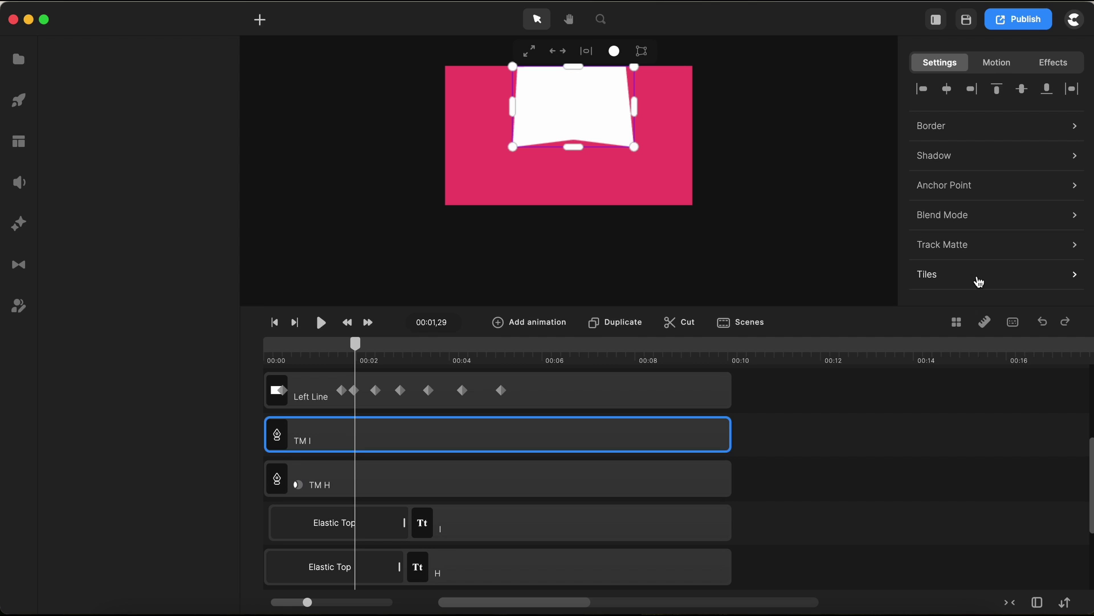
left_click(957, 248)
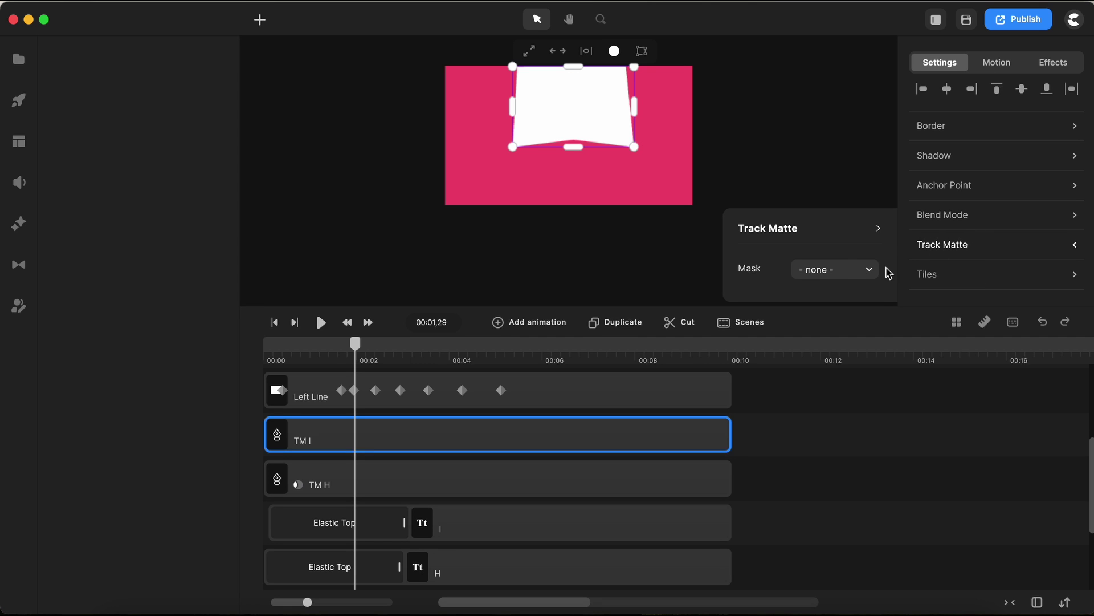
left_click(869, 269)
left_click(825, 369)
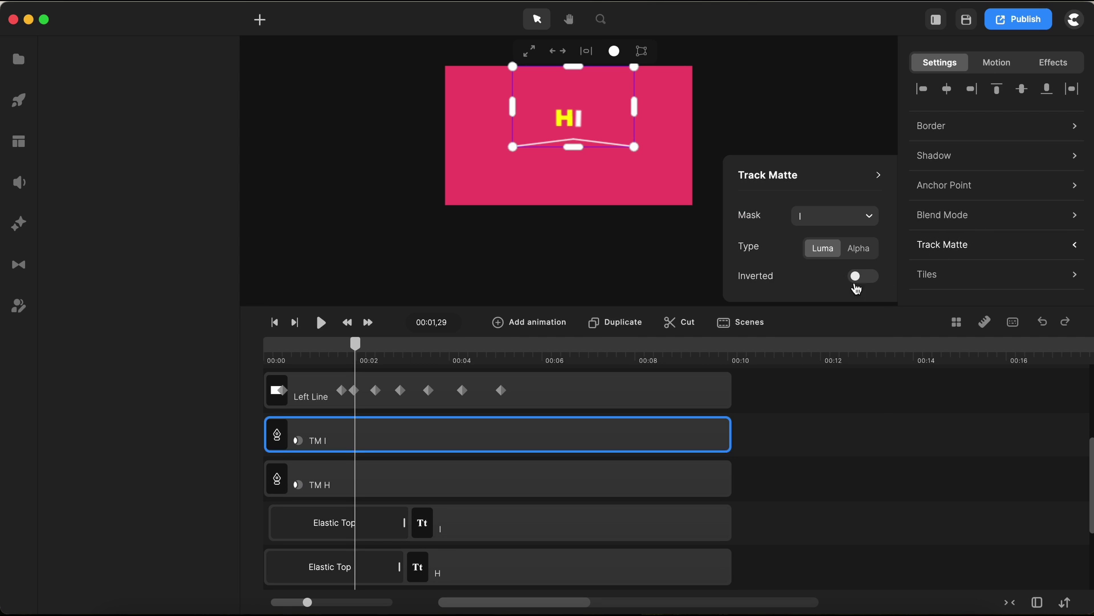
left_click(864, 254)
left_click(809, 464)
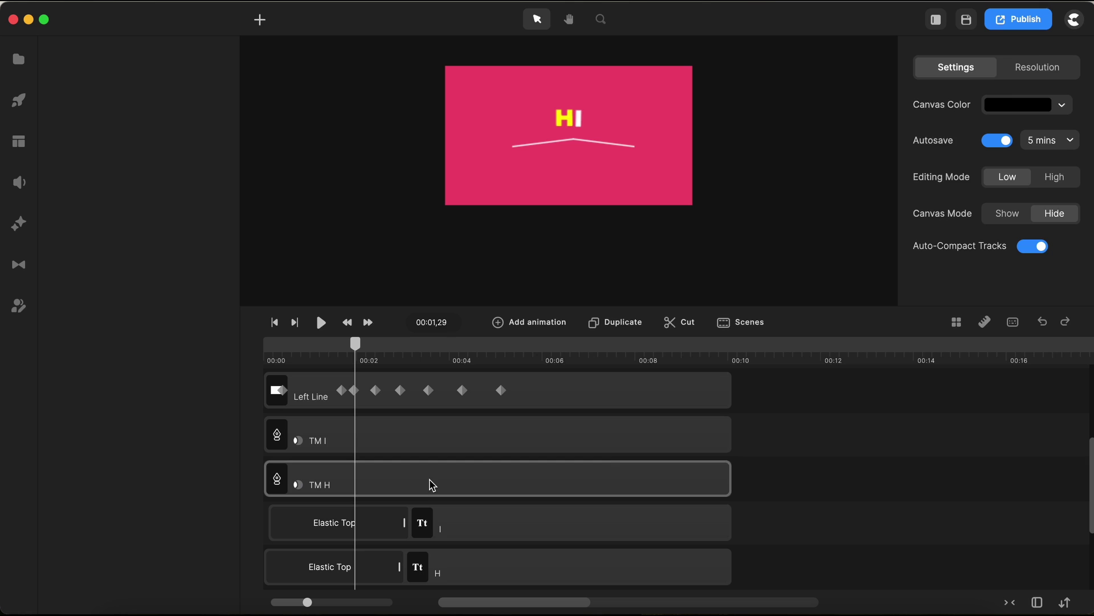
Change TM H's fill colour to white (ffffff).
left_click(462, 484)
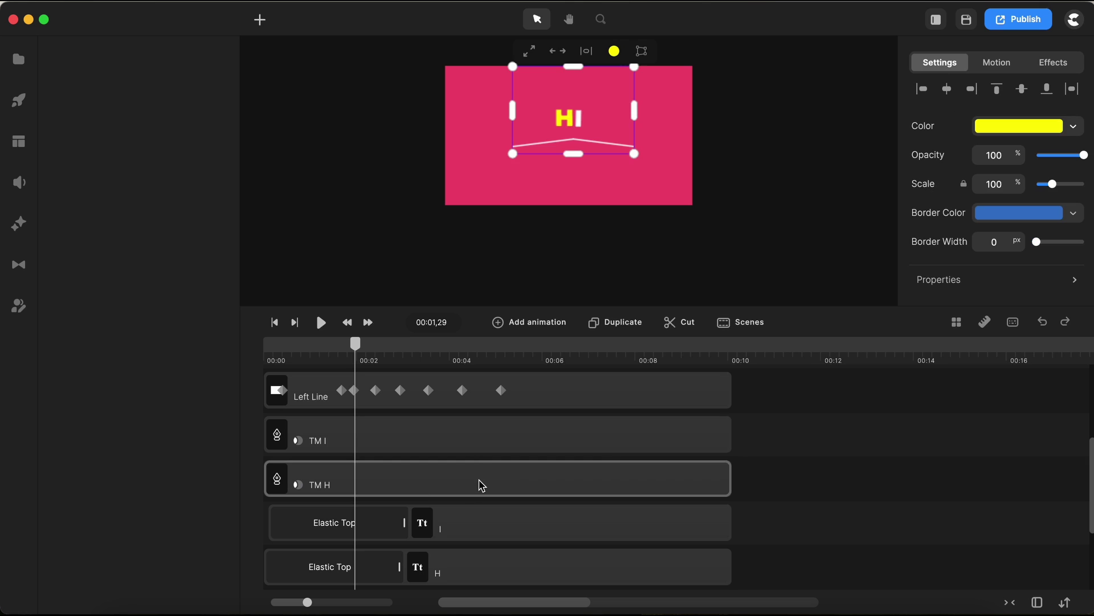
left_click(1010, 135)
left_click_drag(908, 146, 834, 93)
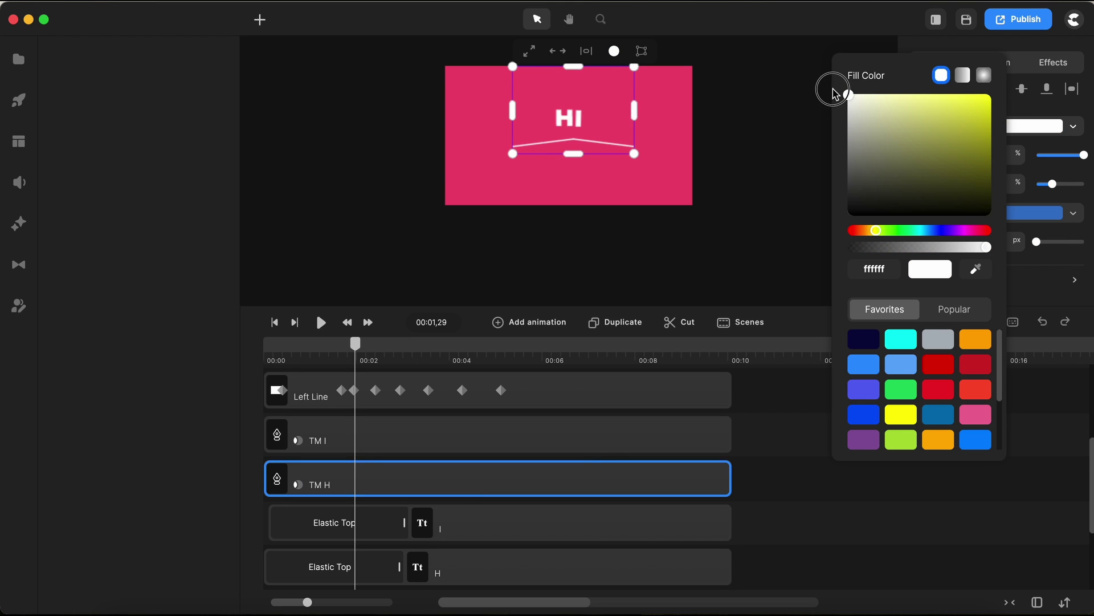
left_click(784, 505)
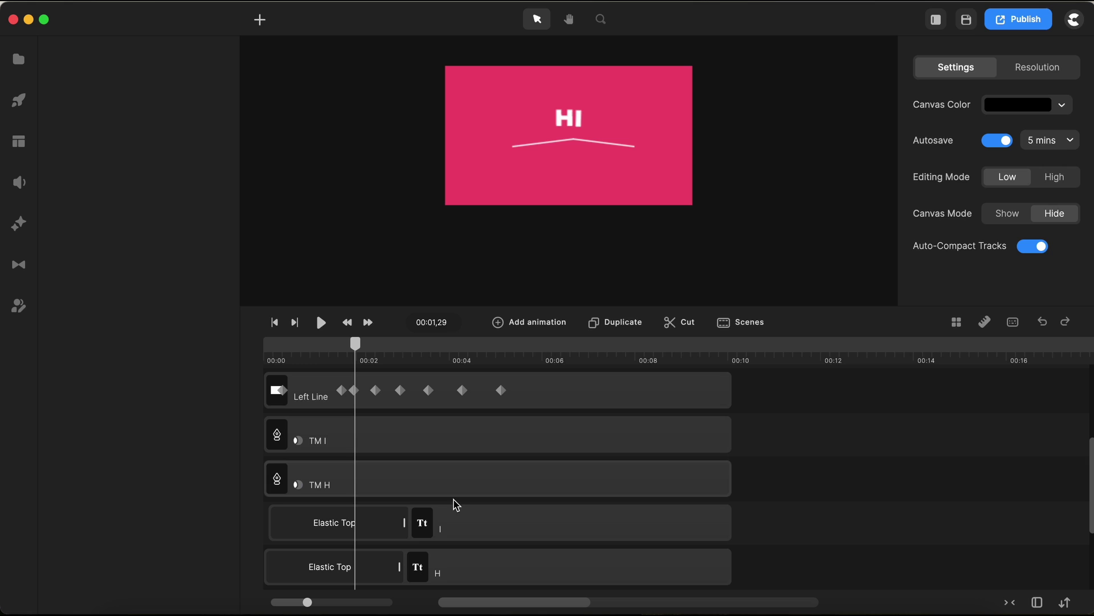
Scrub from the start of the timeline to watch HI animate in.
left_click(275, 322)
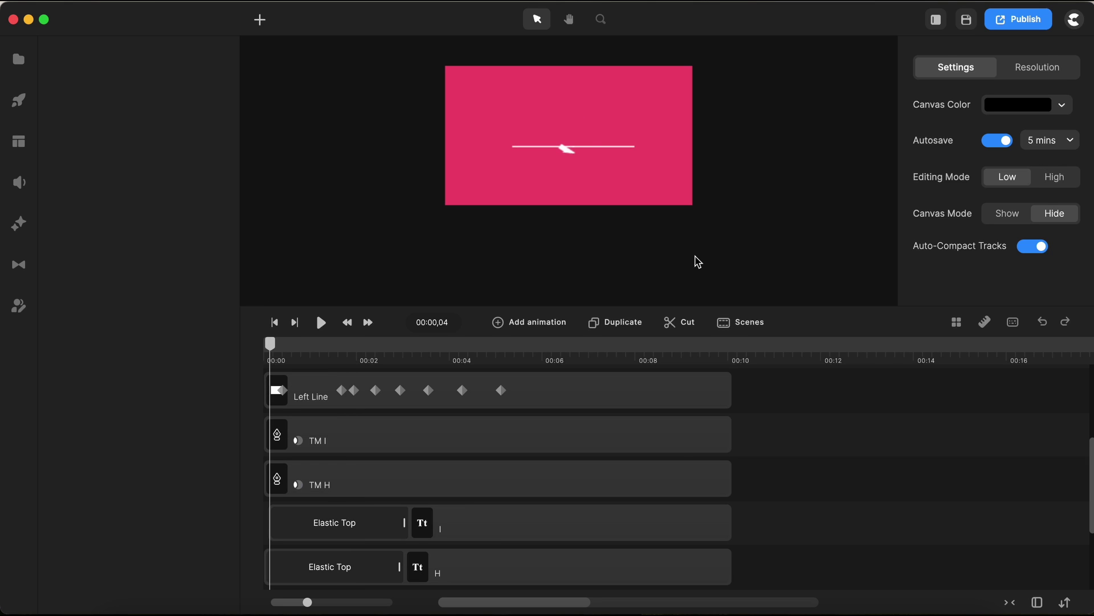
scroll(581, 142, "up", 5)
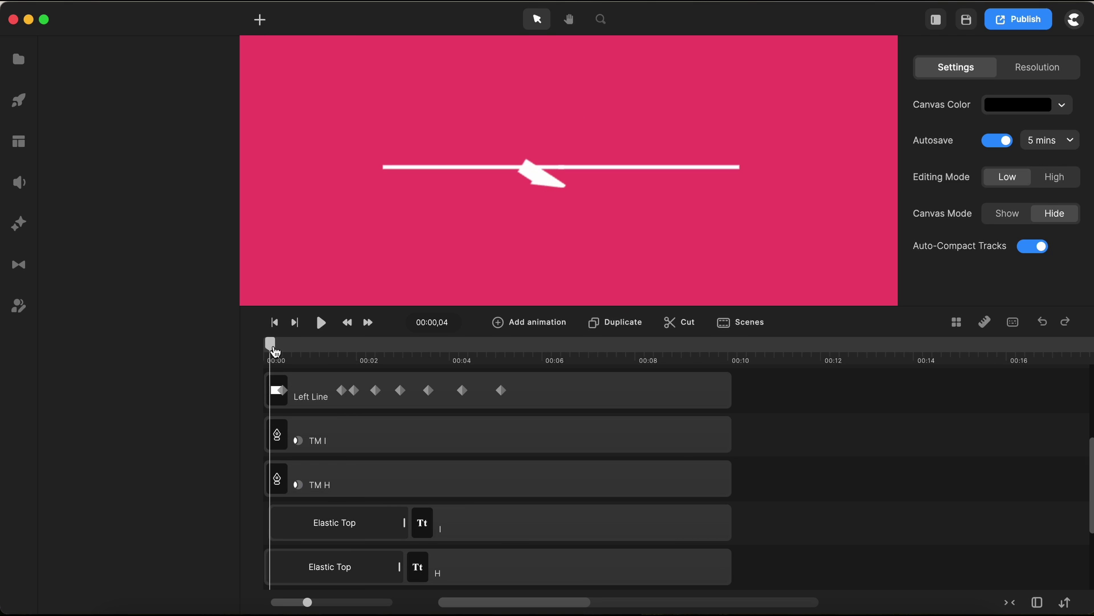
left_click_drag(274, 350, 347, 360)
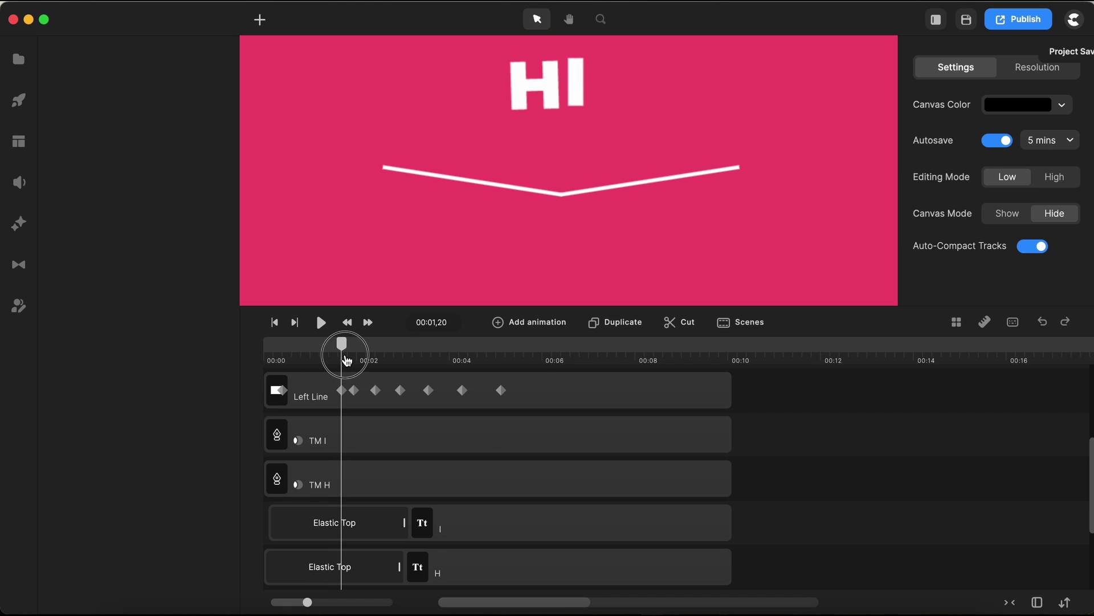
Shift both Elastic Top clips to start around 00:01,20 and scrub to check the timing.
scroll(701, 502, "down", 1)
left_click_drag(753, 486, 587, 535)
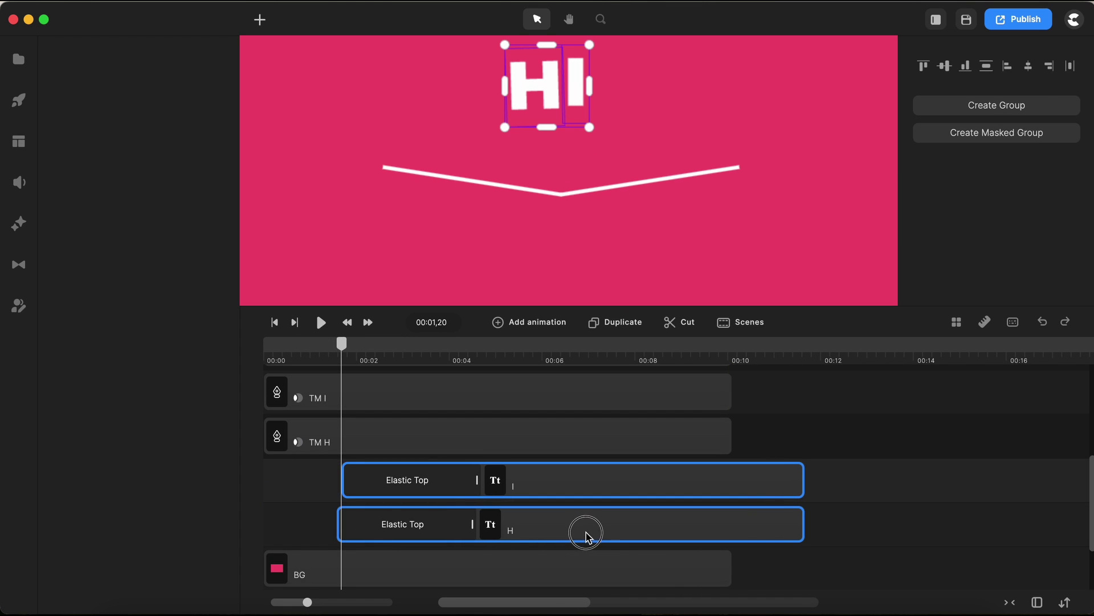
left_click(818, 445)
mouse_move(340, 347)
left_mouse_down()
mouse_move(274, 353)
mouse_move(349, 362)
left_mouse_up()
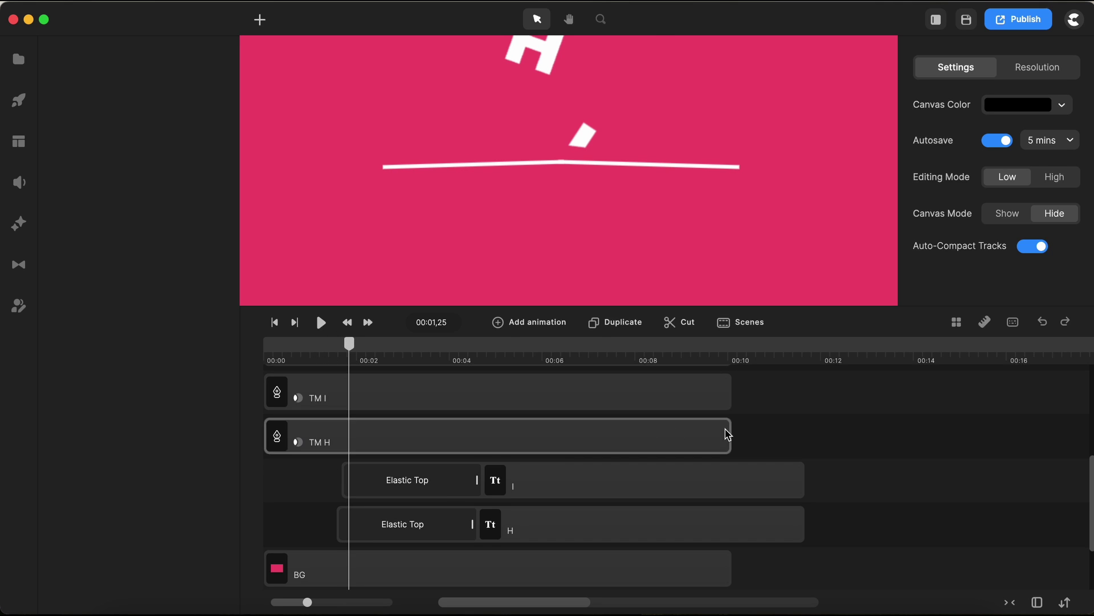
left_click(635, 401)
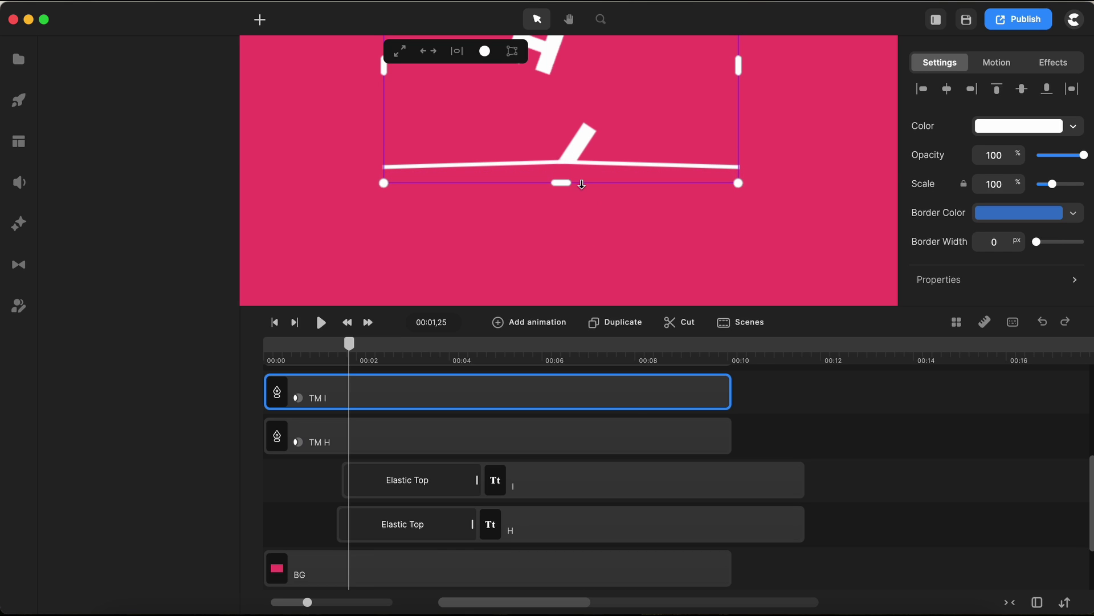
left_click(805, 432)
left_click_drag(345, 358, 428, 356)
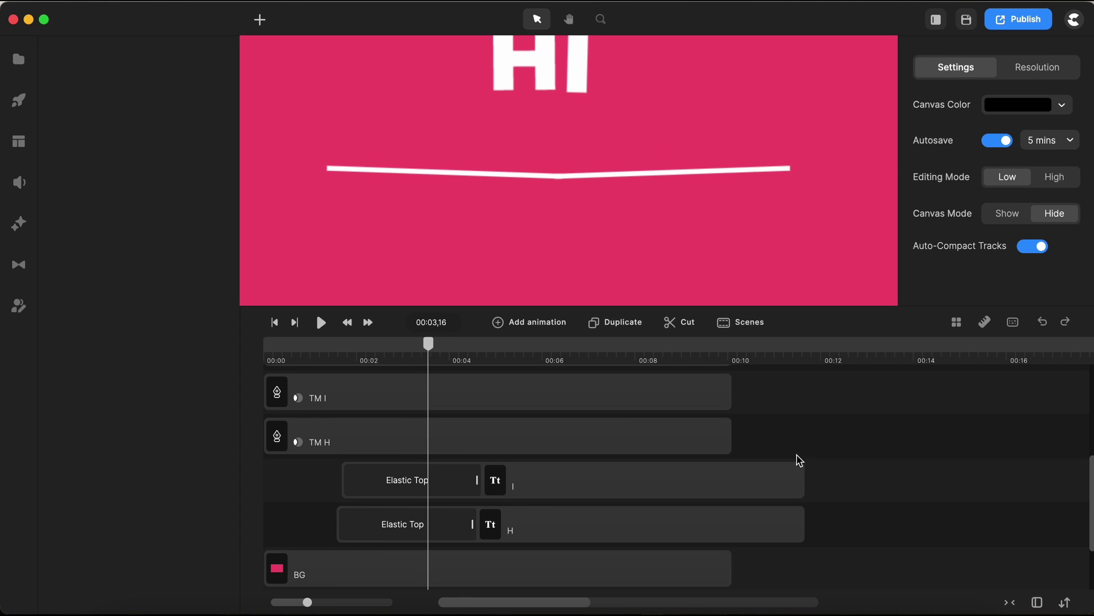
Group the mask and letter tracks and name the group Text Group.
left_click_drag(819, 448, 758, 548)
left_click(804, 498)
scroll(786, 479, "down", 1)
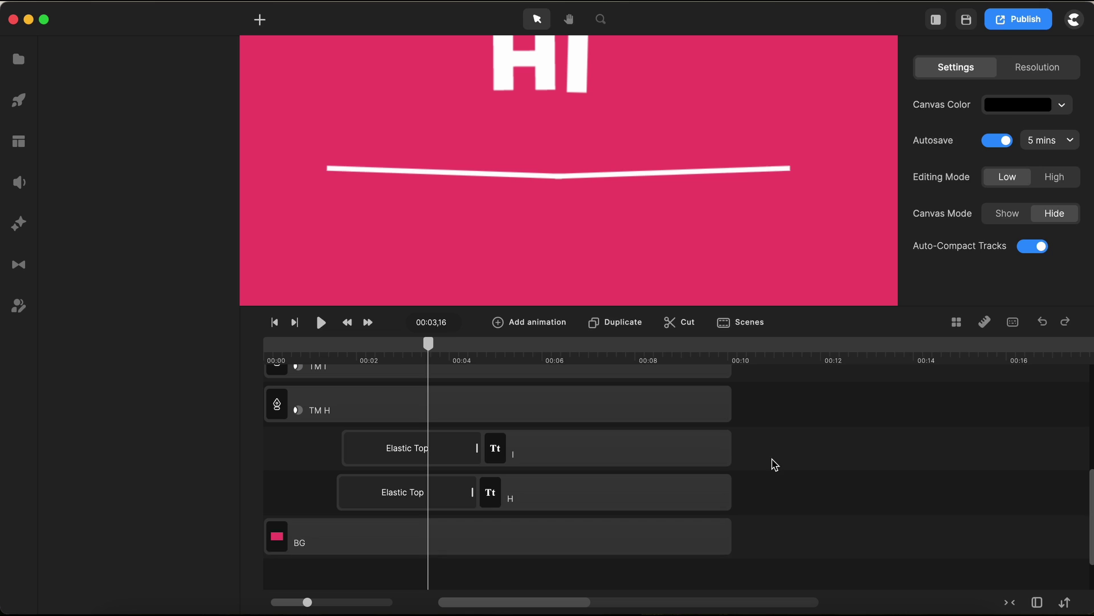
scroll(741, 409, "up", 2)
left_click(741, 410)
left_click_drag(742, 409, 660, 562)
key("super+g")
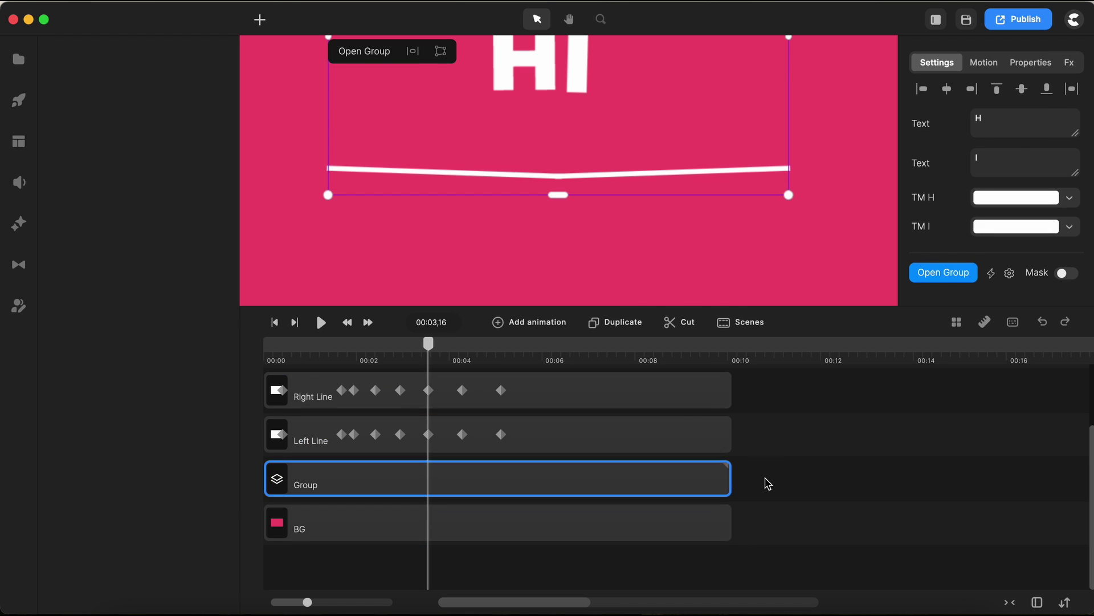
right_click(631, 477)
left_click(670, 239)
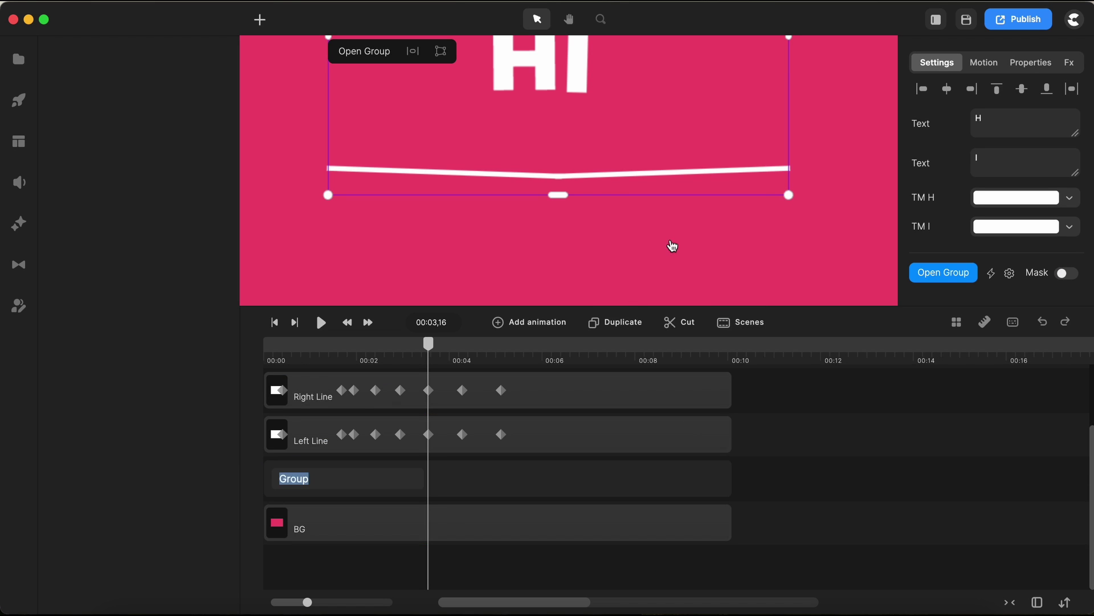
type("Text")
key("Return")
Group the two underline tracks and name the group Line Group.
scroll(674, 428, "up", 1)
left_click_drag(741, 434, 667, 489)
right_click(667, 488)
left_click(720, 416)
right_click(596, 395)
left_click(630, 171)
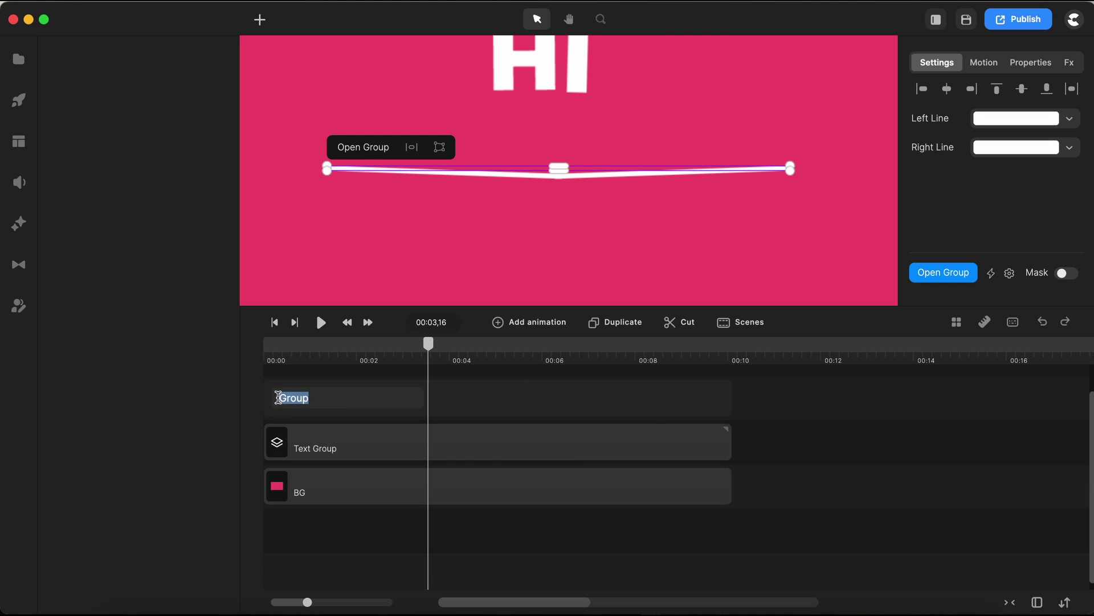
key("Left")
type("Li")
left_click(739, 472)
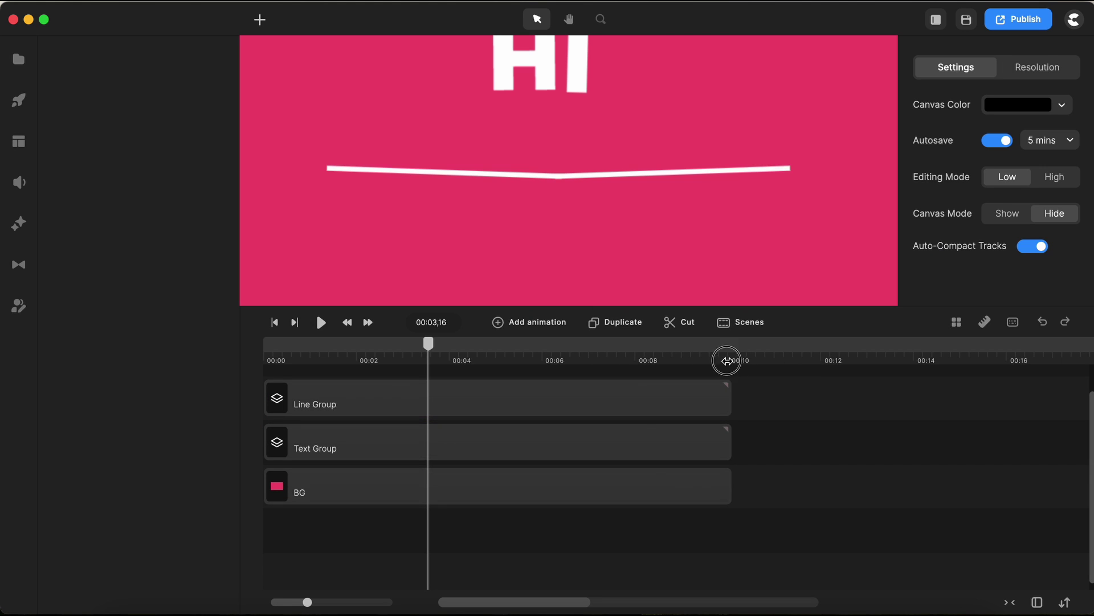
Group Text Group, Line Group and BG together as Animation Group.
scroll(727, 360, "down", 2)
left_click_drag(699, 405, 576, 504)
right_click(577, 424)
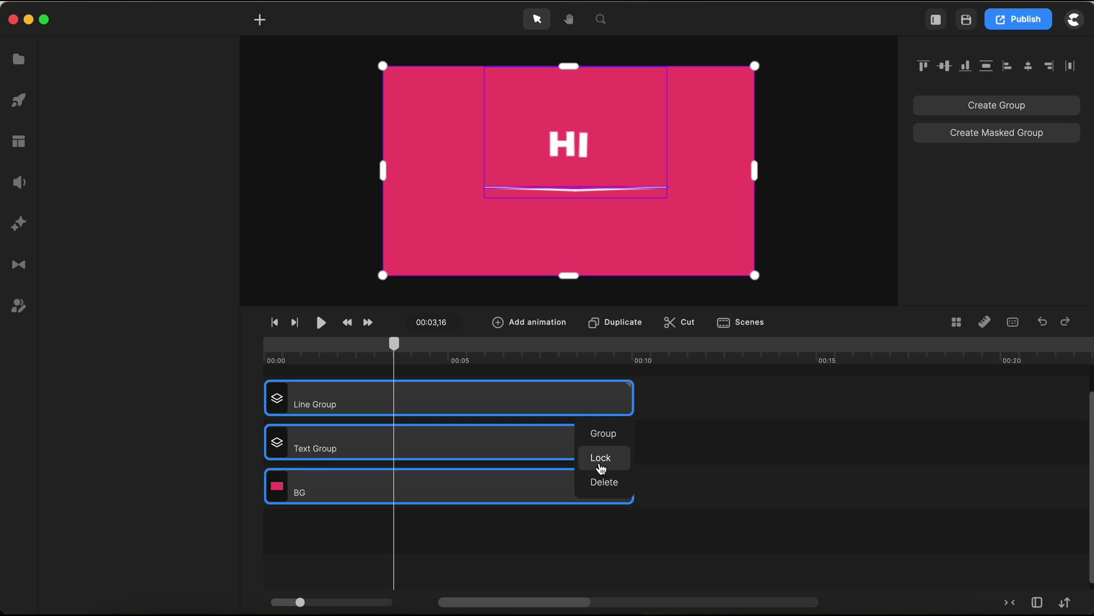
left_click(603, 433)
right_click(472, 412)
left_click(515, 174)
left_click(281, 402)
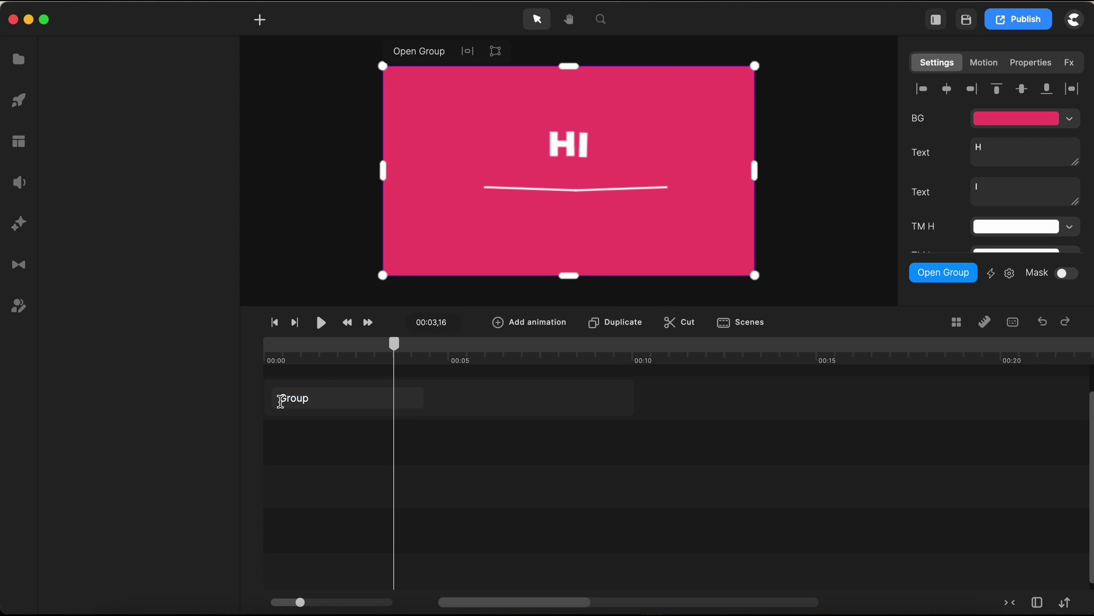
type("Animation")
left_click(474, 419)
left_click(473, 395)
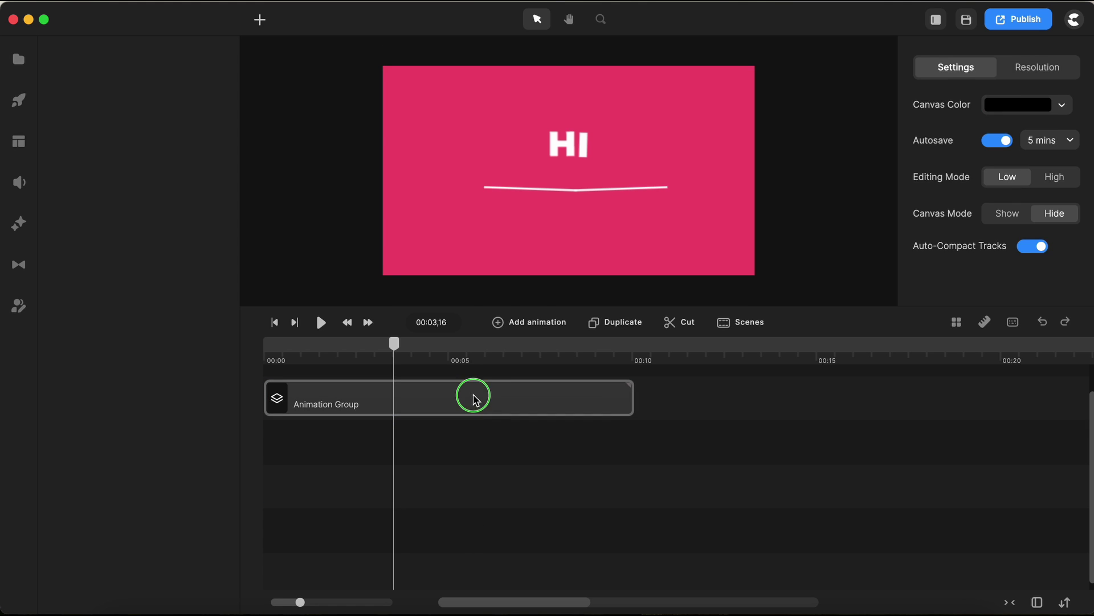
right_click(474, 395)
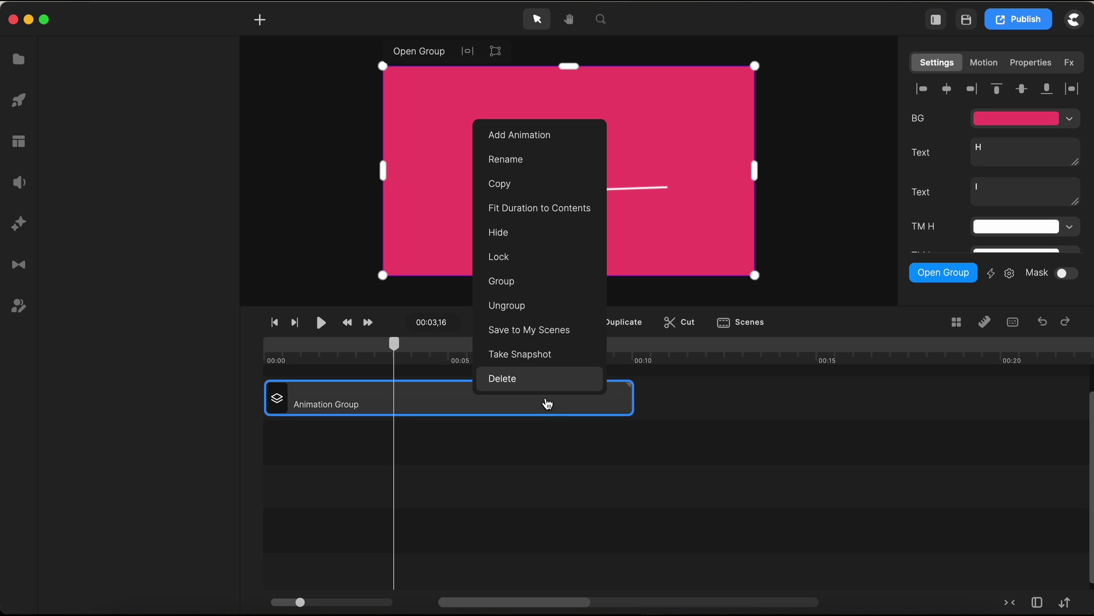
left_click(561, 466)
left_click_drag(641, 311, 637, 443)
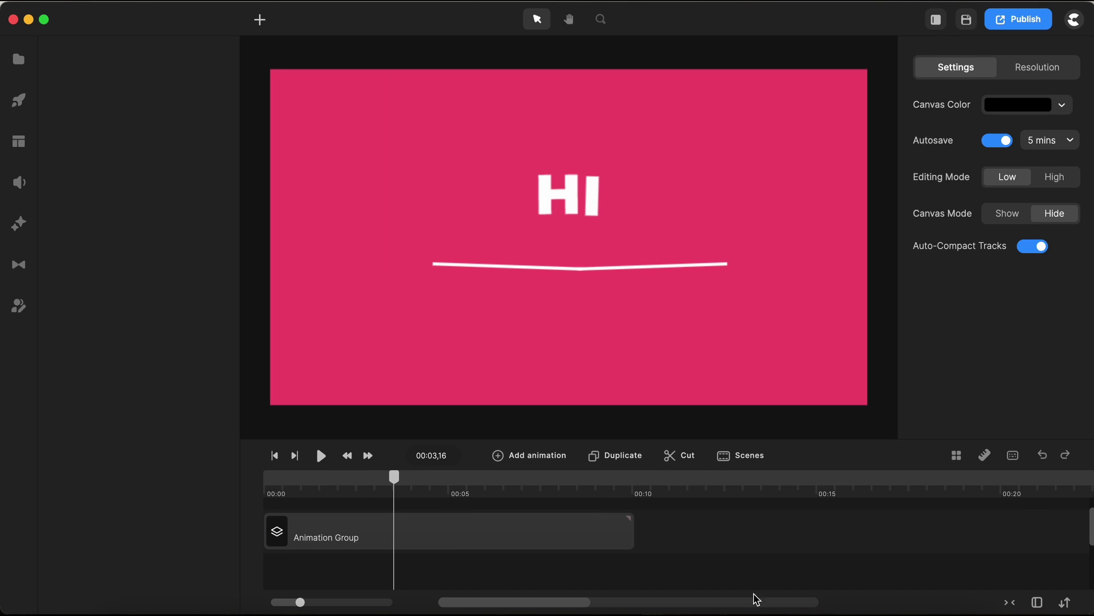
left_click(275, 455)
key("space")
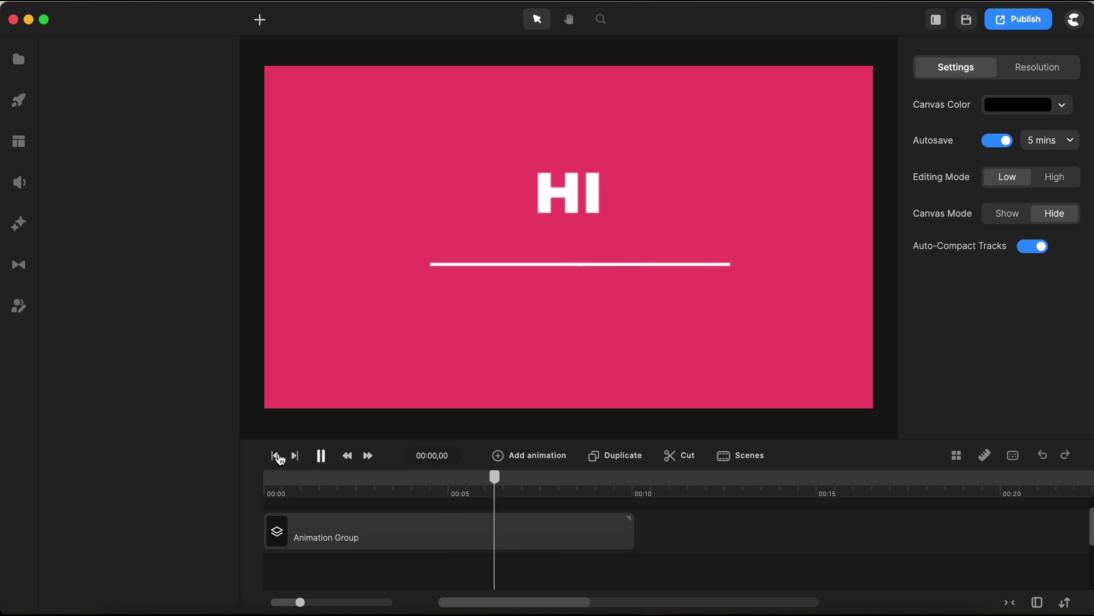
key("space")
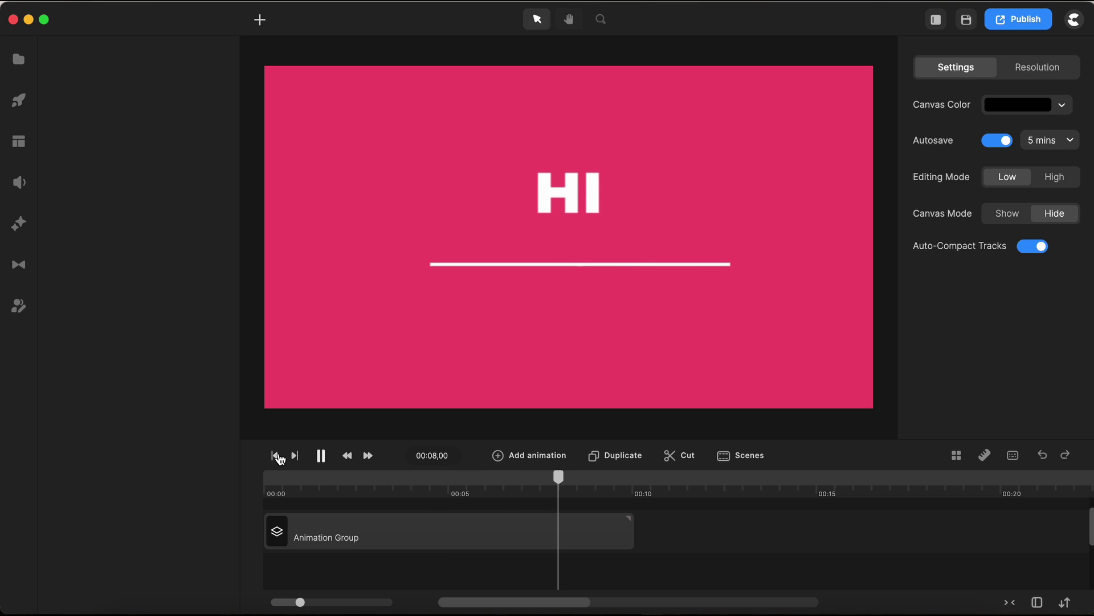